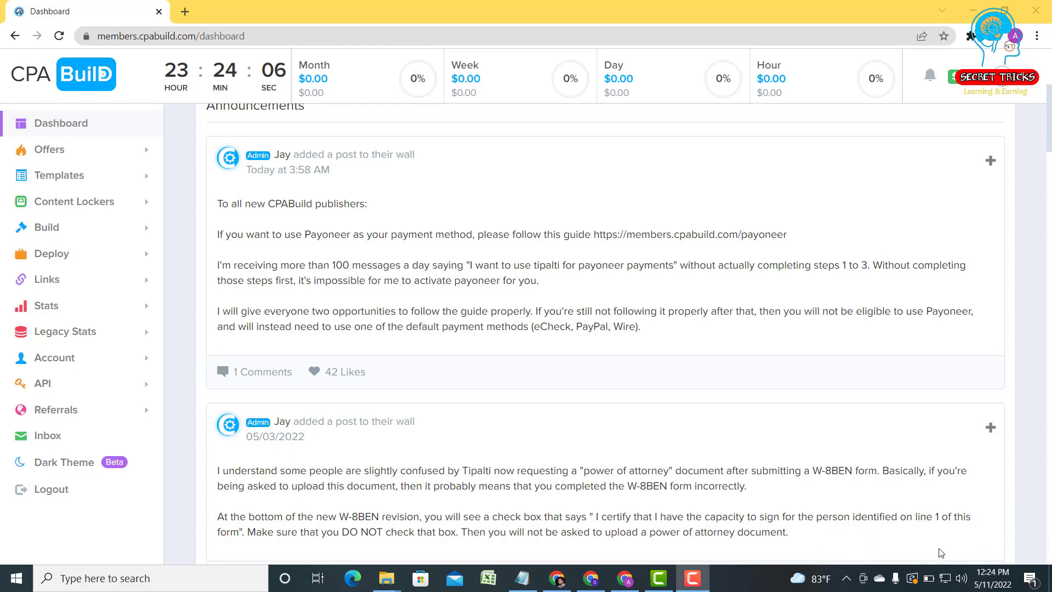
Look over the income statistics, click and lead counters, and the announcements posted on the dashboard
scroll(910, 542, up, 5)
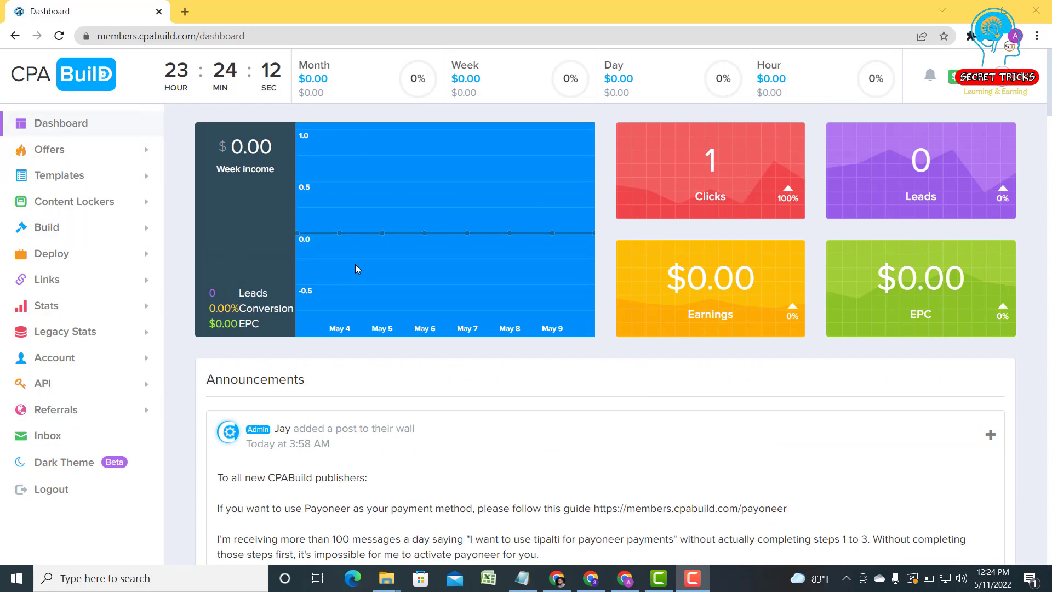
scroll(355, 264, down, 1)
scroll(355, 264, up, 1)
scroll(593, 238, down, 3)
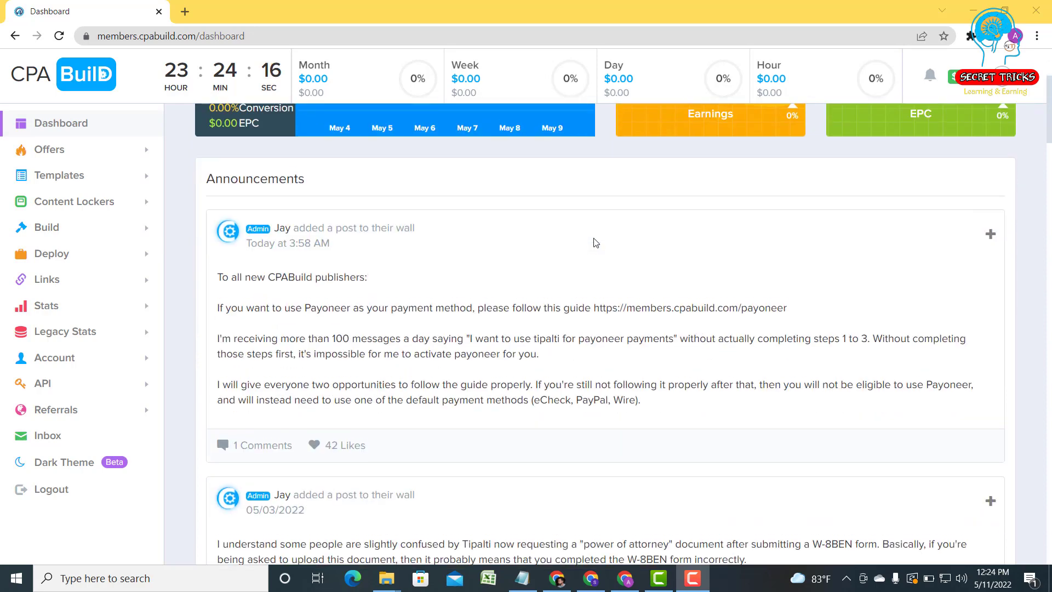
scroll(594, 239, up, 3)
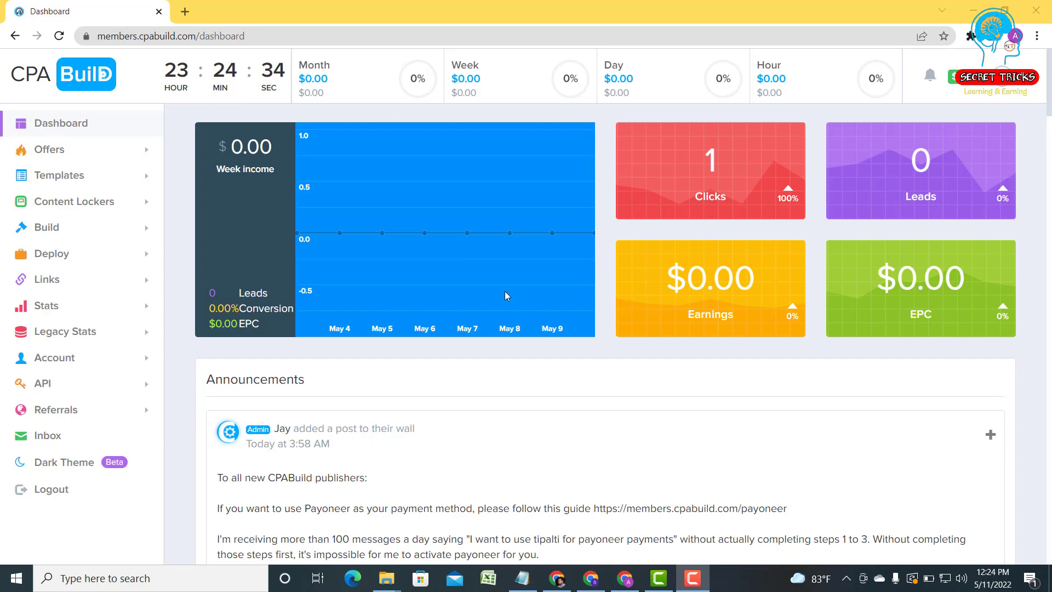
scroll(505, 293, down, 3)
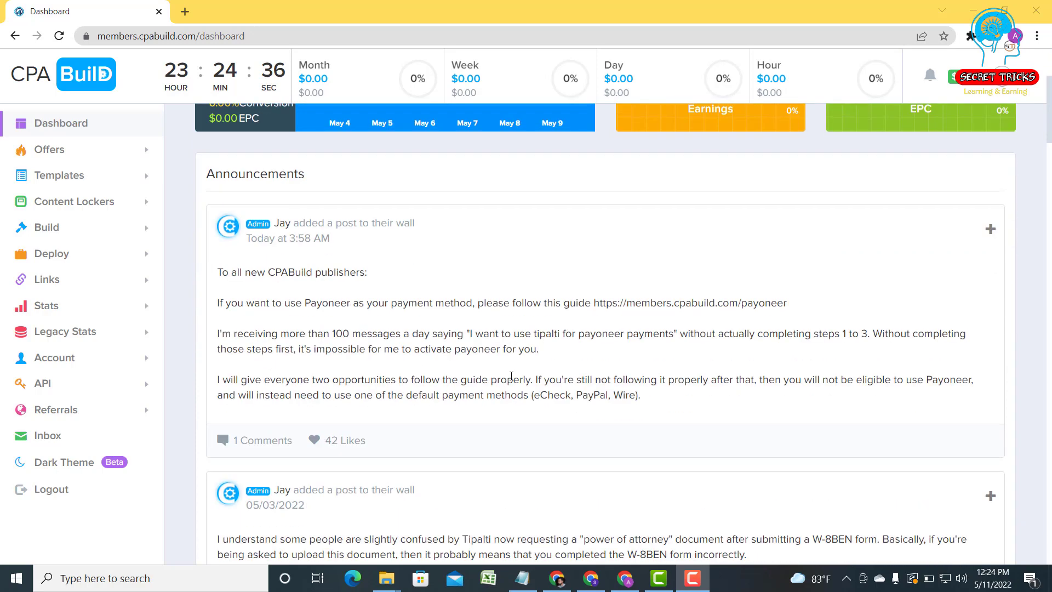
scroll(286, 312, up, 2)
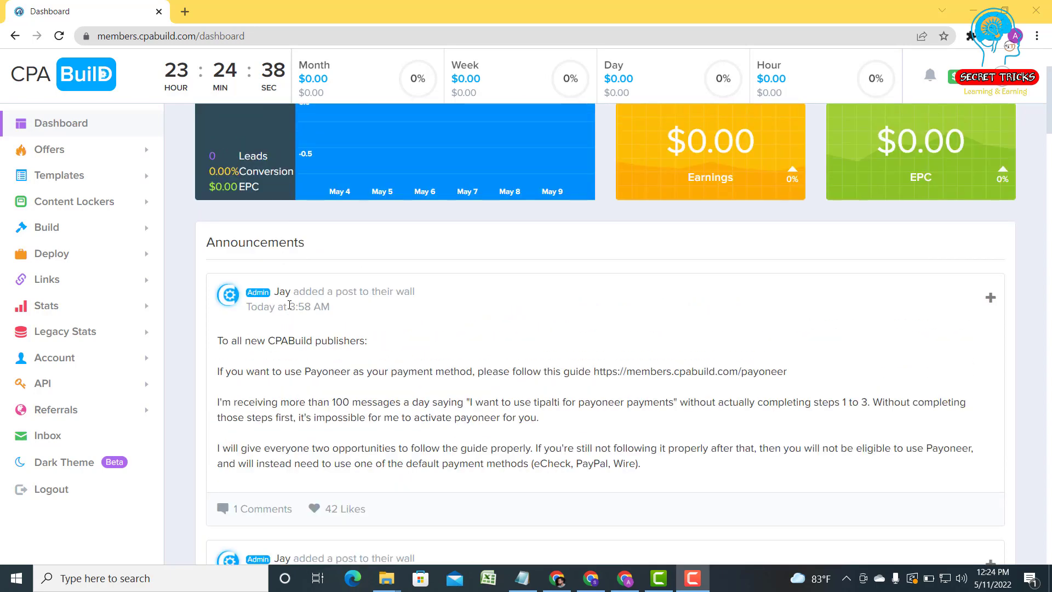
scroll(77, 255, down, 2)
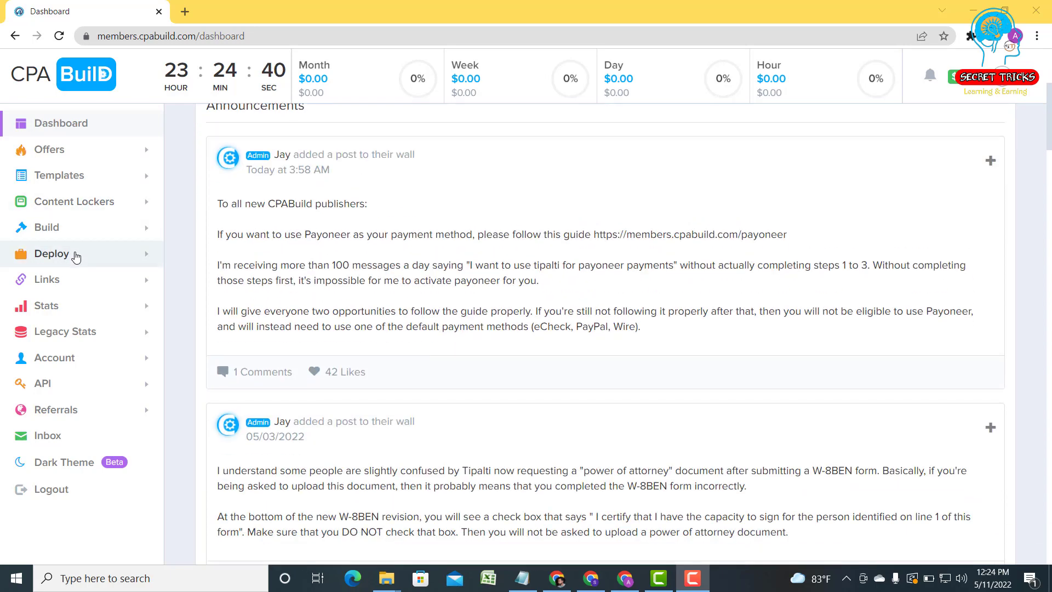
scroll(192, 231, up, 4)
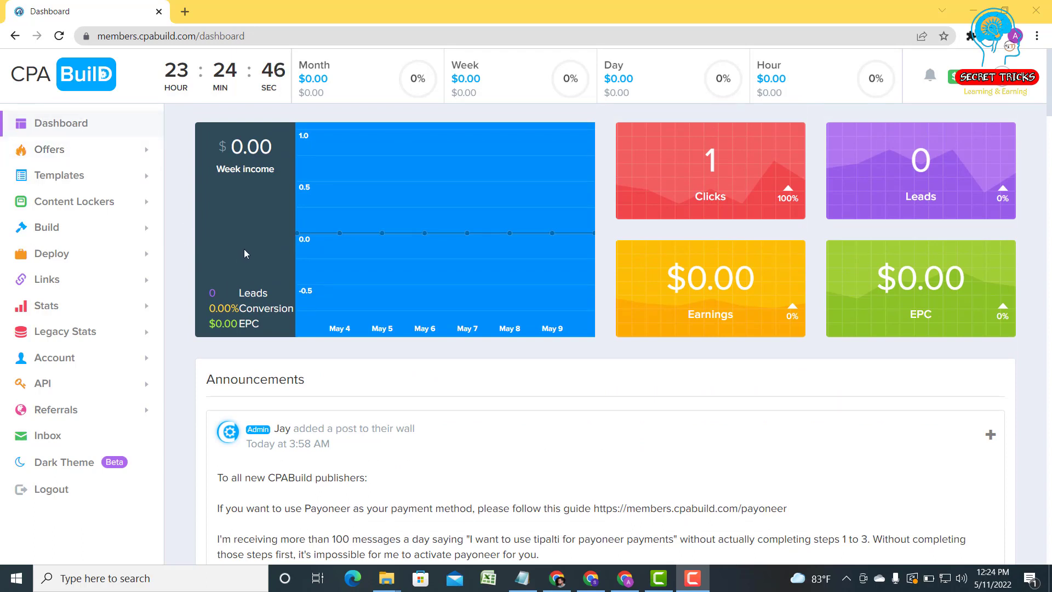
scroll(258, 256, down, 2)
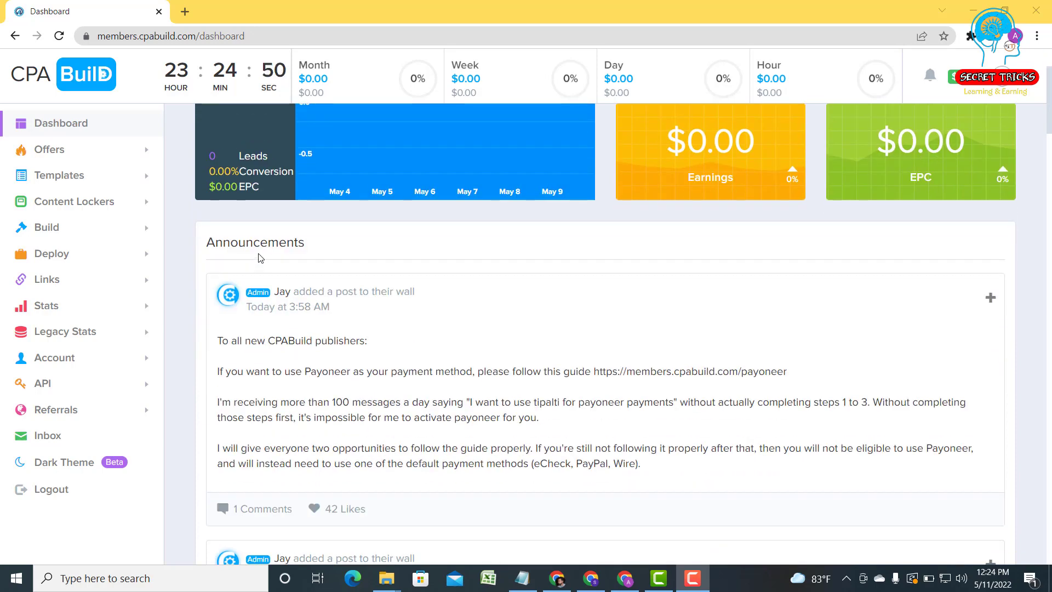
scroll(229, 282, up, 2)
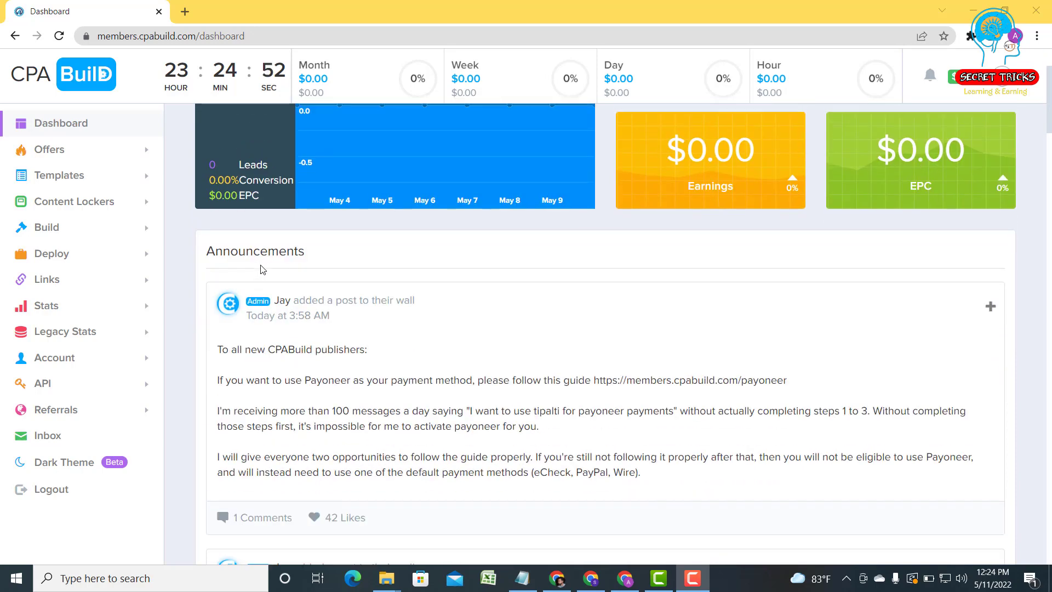
scroll(108, 309, down, 1)
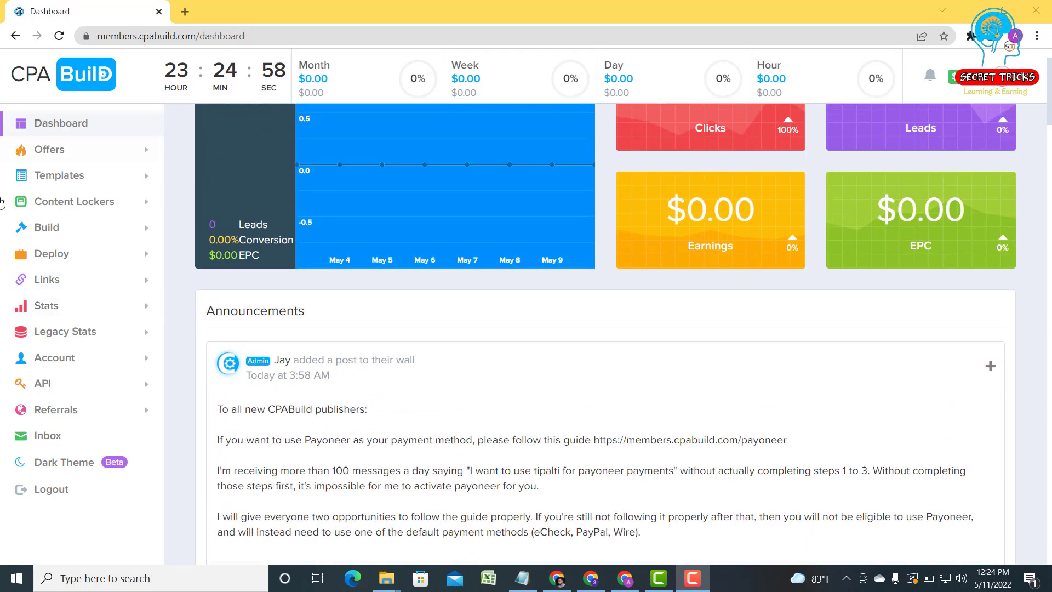
Open the View Referrals page and look through the list of referred members
click(78, 416)
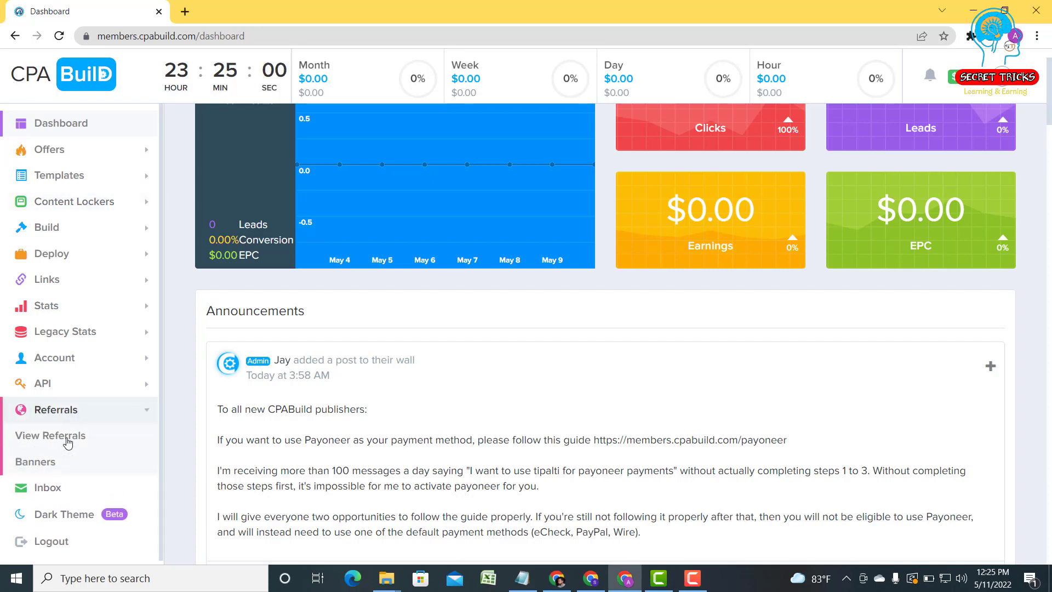
click(58, 437)
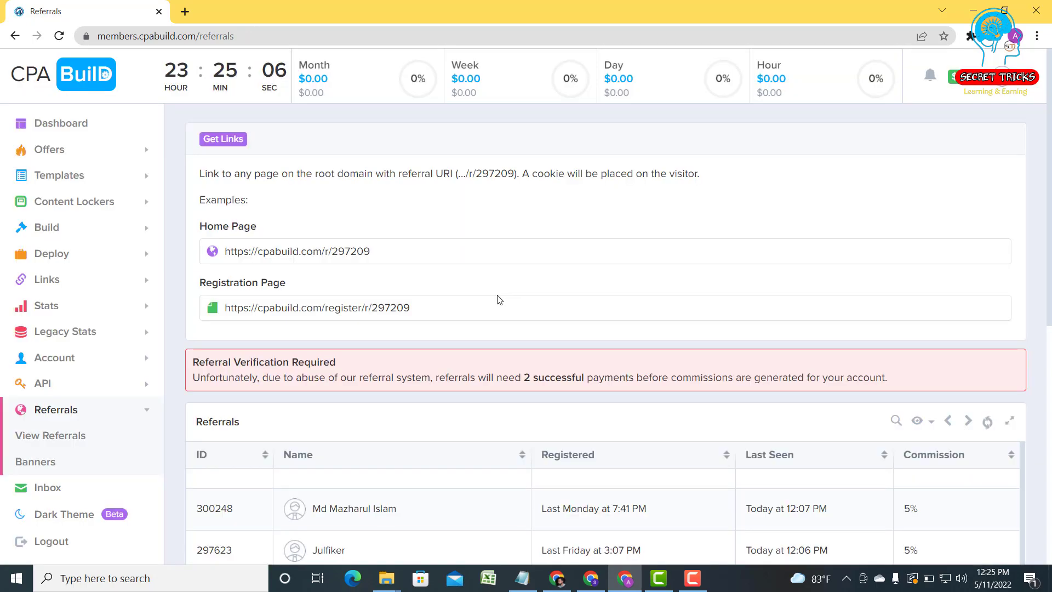
scroll(499, 299, down, 4)
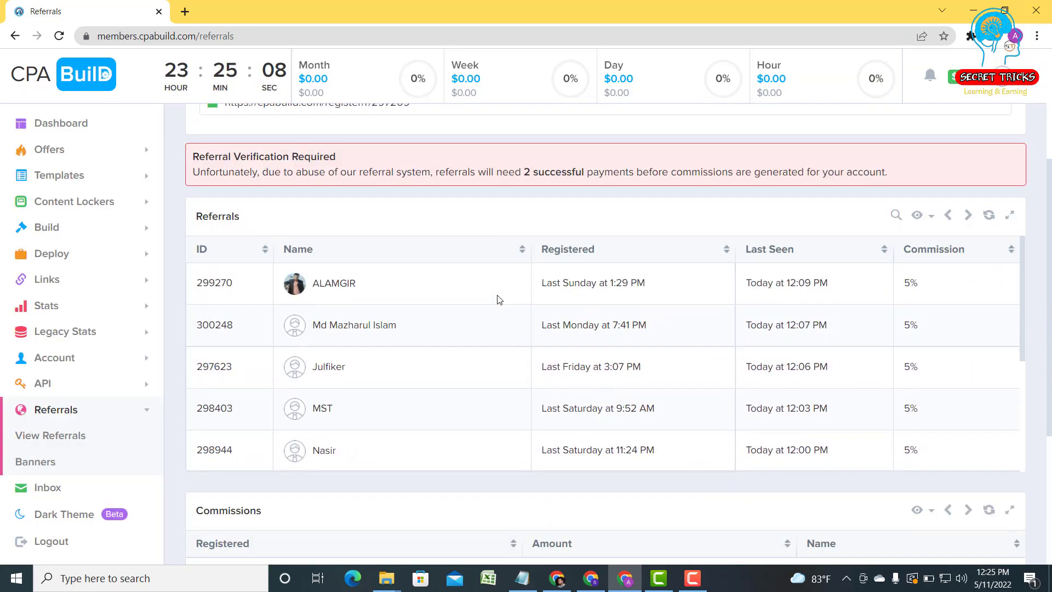
scroll(497, 299, down, 2)
scroll(496, 298, up, 2)
scroll(578, 273, down, 5)
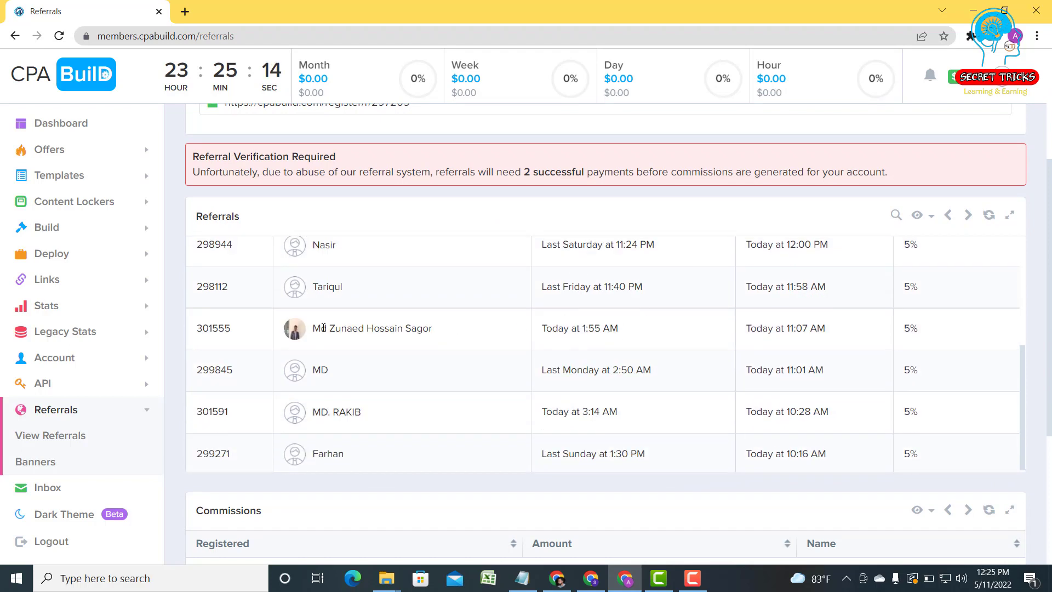
Check the names and registration times of the two referrals who registered today
drag(432, 328, 313, 328)
click(547, 328)
drag(615, 328, 537, 328)
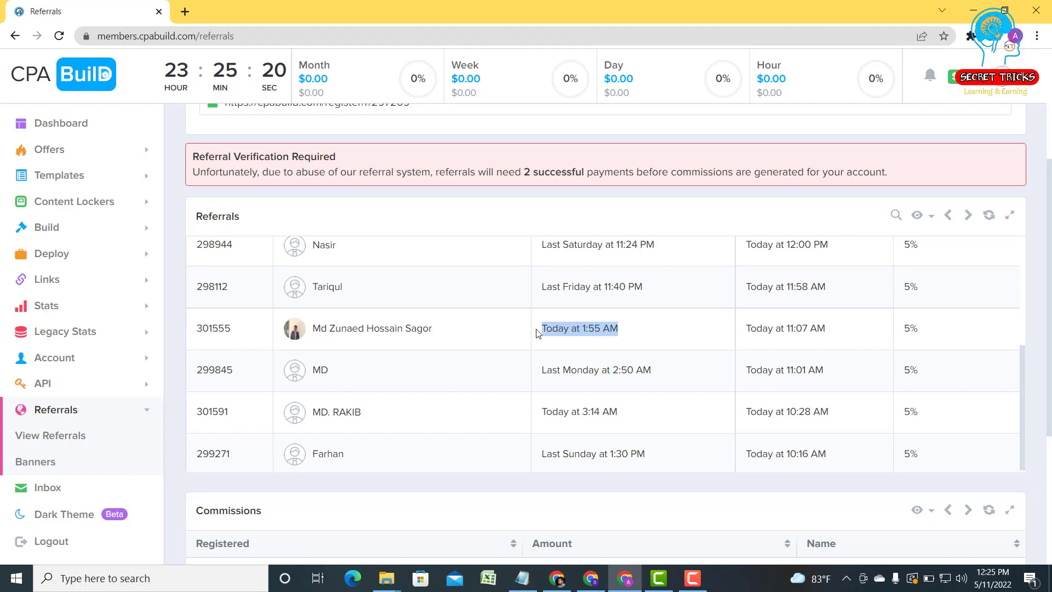
click(630, 334)
scroll(627, 334, down, 1)
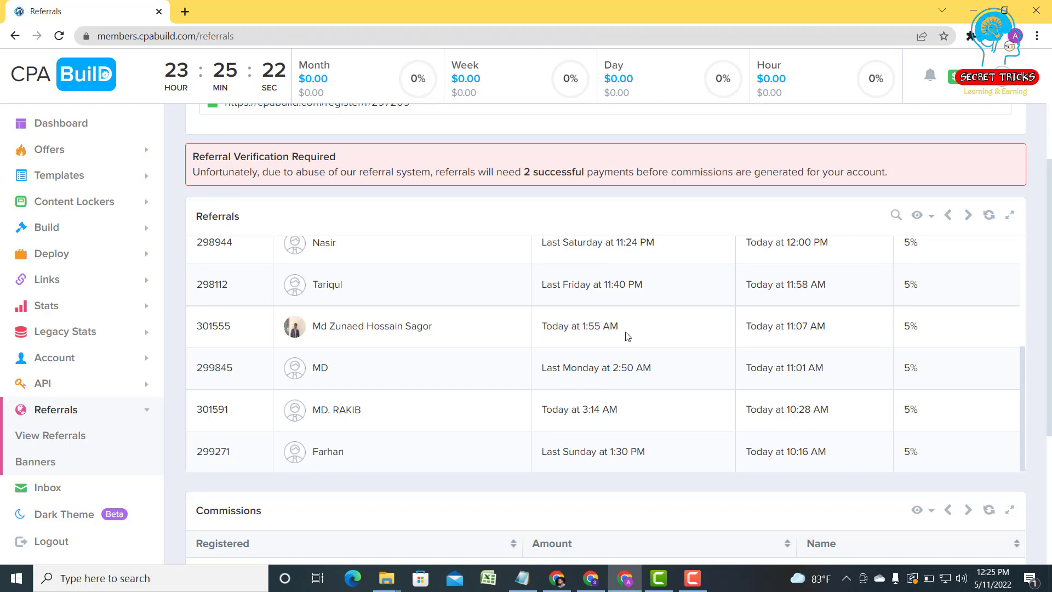
drag(368, 409, 311, 409)
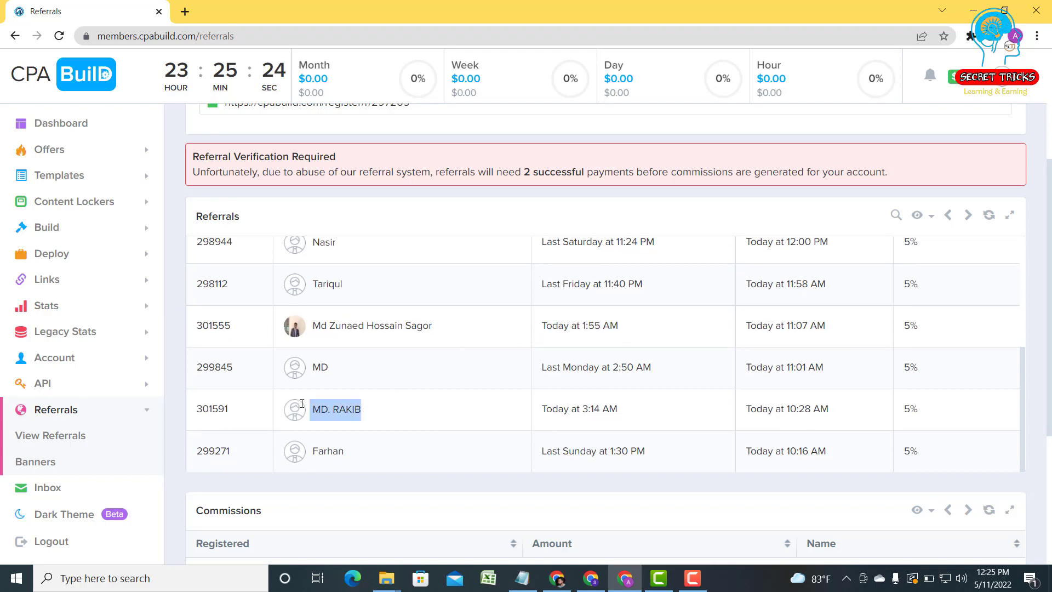
drag(631, 410, 546, 407)
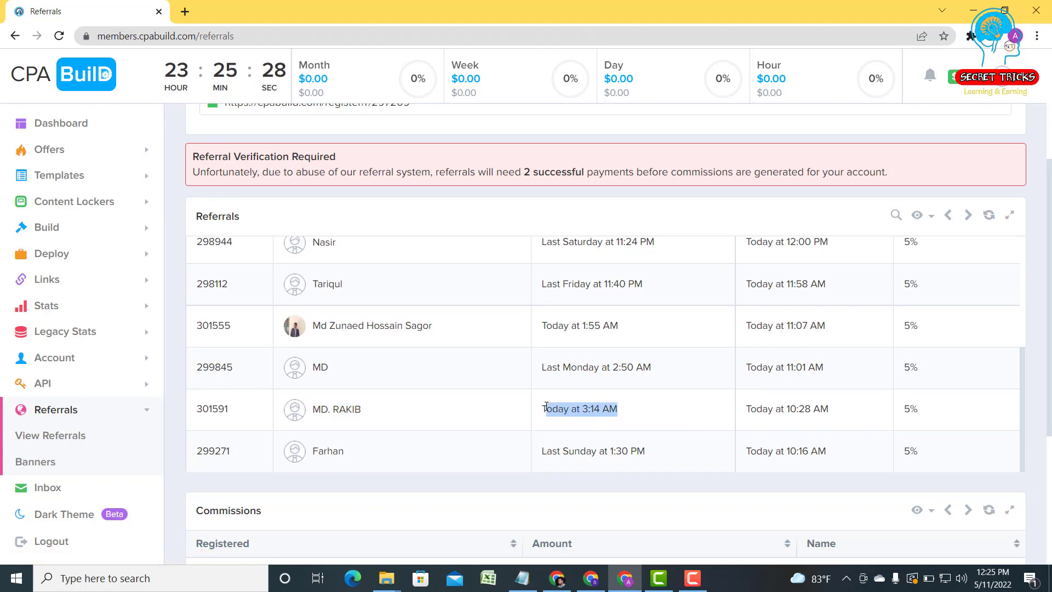
click(627, 408)
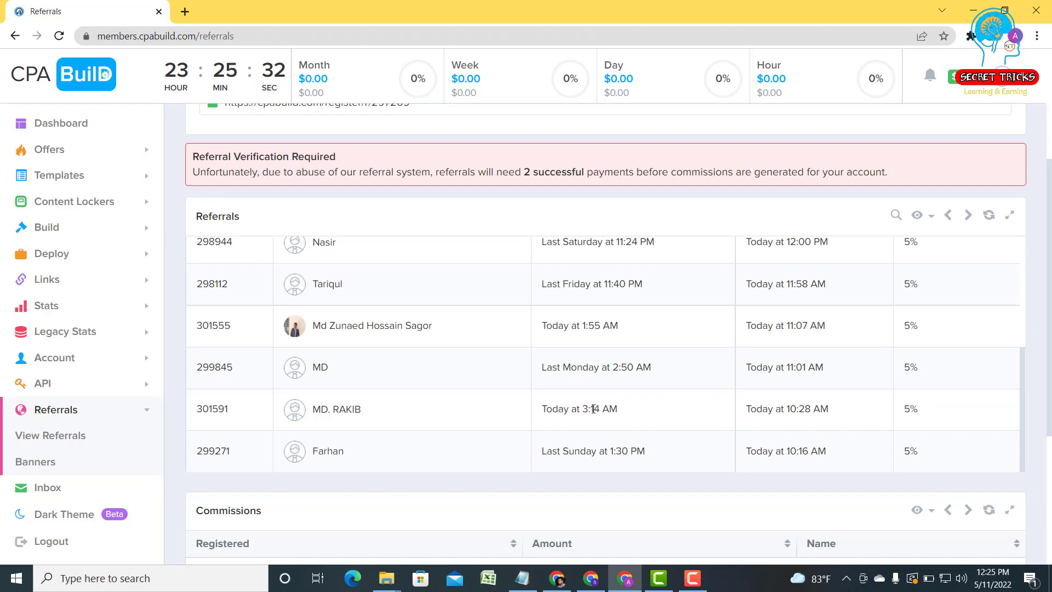
Examine the Referrals table's registration, last-seen and commission columns, along with the Commissions table beneath it
scroll(605, 406, down, 3)
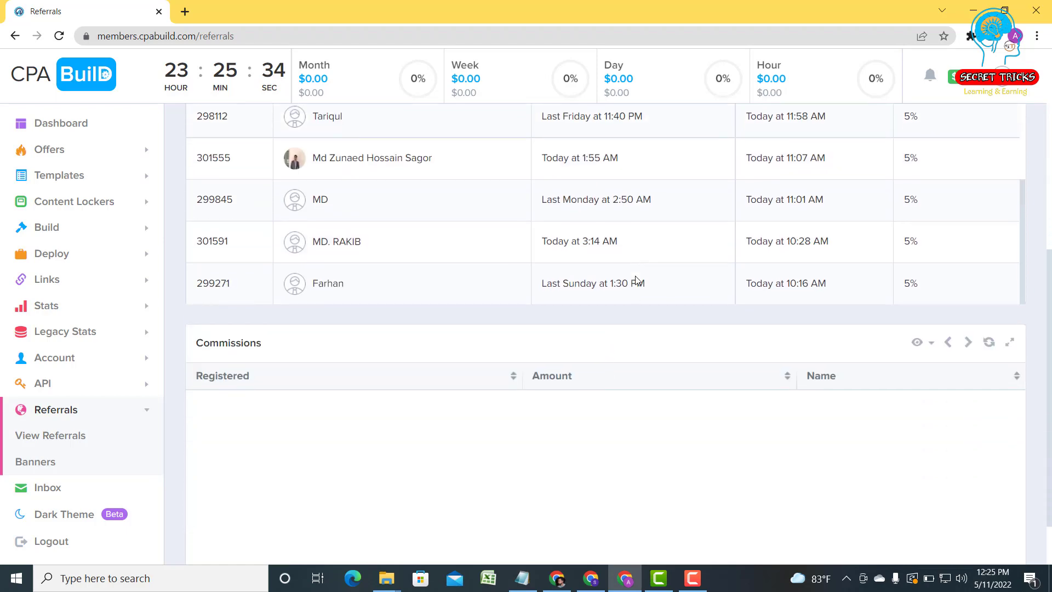
scroll(634, 277, up, 3)
scroll(635, 278, down, 1)
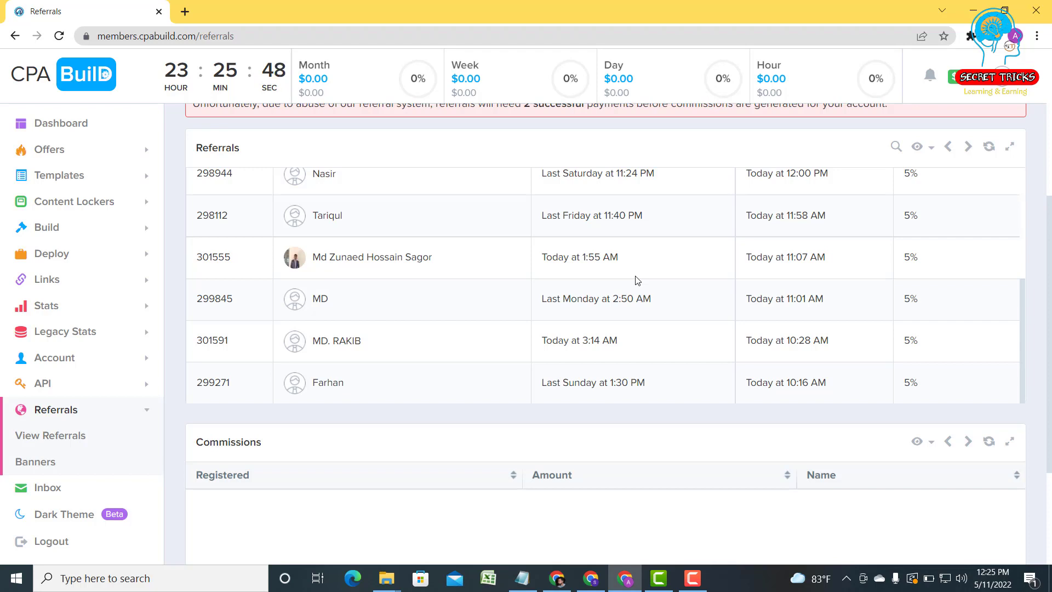
scroll(637, 280, down, 3)
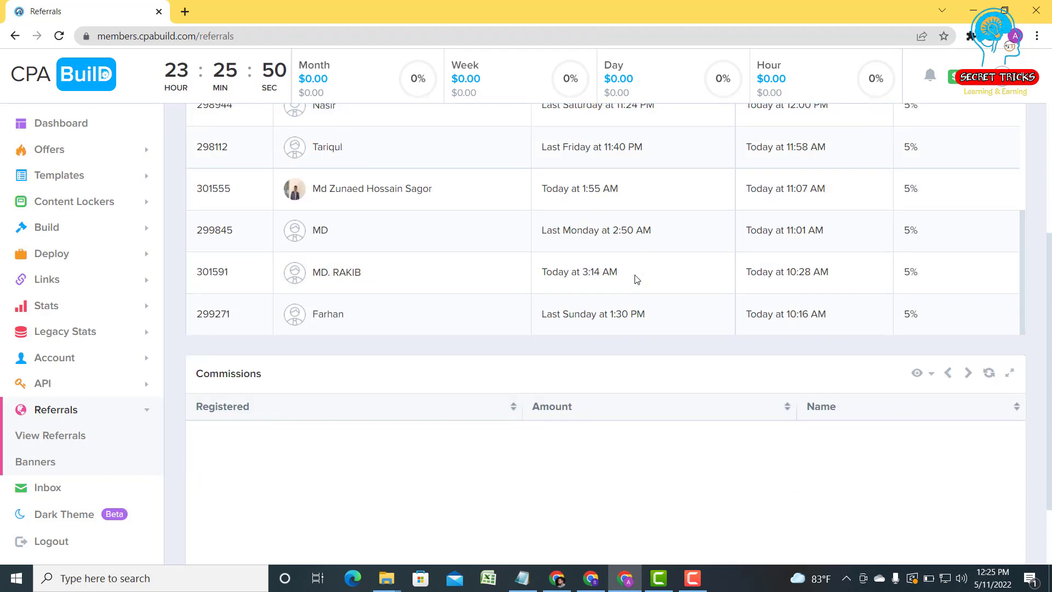
scroll(638, 285, up, 2)
scroll(641, 299, down, 2)
scroll(635, 444, up, 3)
scroll(650, 312, down, 1)
scroll(652, 313, up, 2)
scroll(651, 309, up, 1)
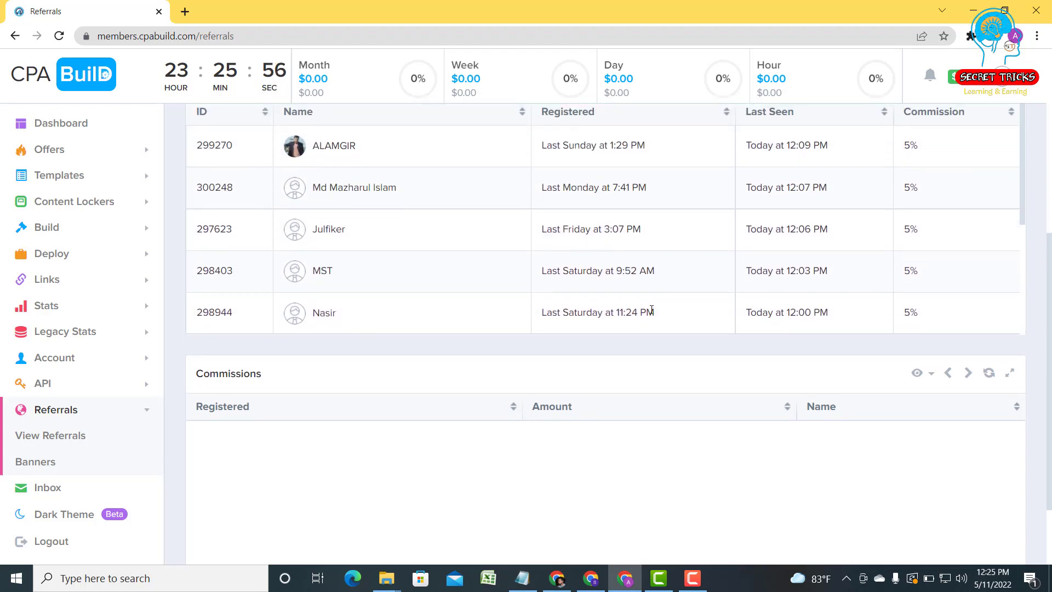
scroll(649, 305, down, 1)
scroll(652, 307, up, 1)
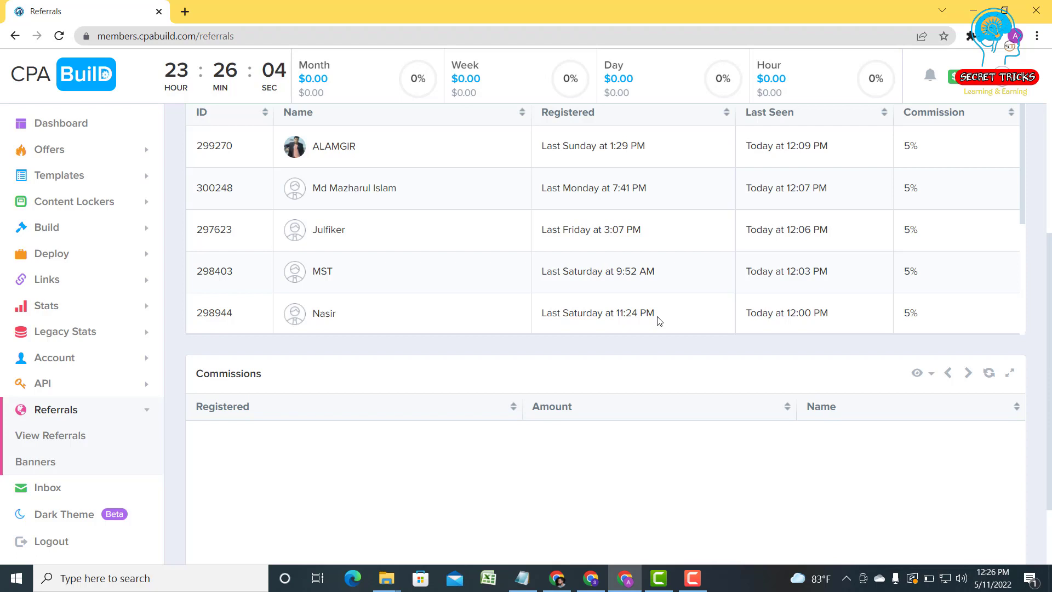
scroll(597, 304, down, 1)
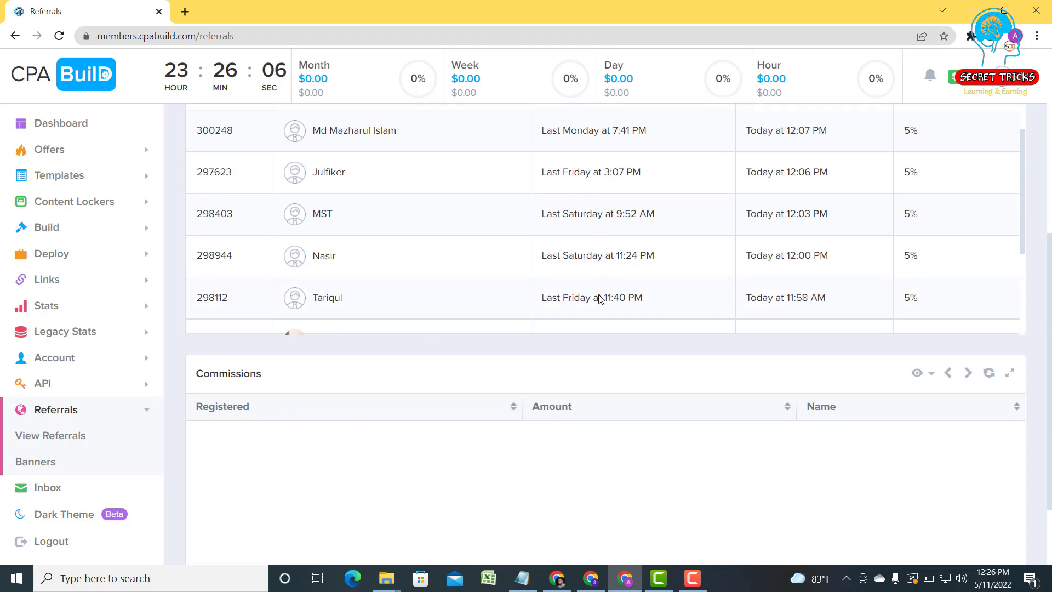
scroll(599, 298, down, 3)
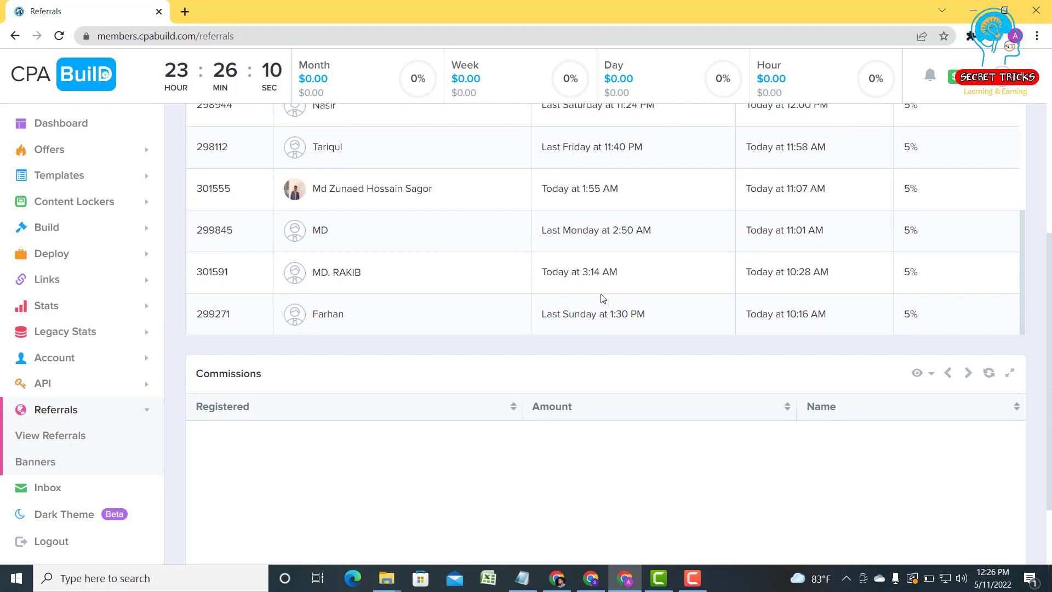
scroll(600, 298, up, 2)
scroll(601, 301, down, 2)
scroll(572, 351, up, 1)
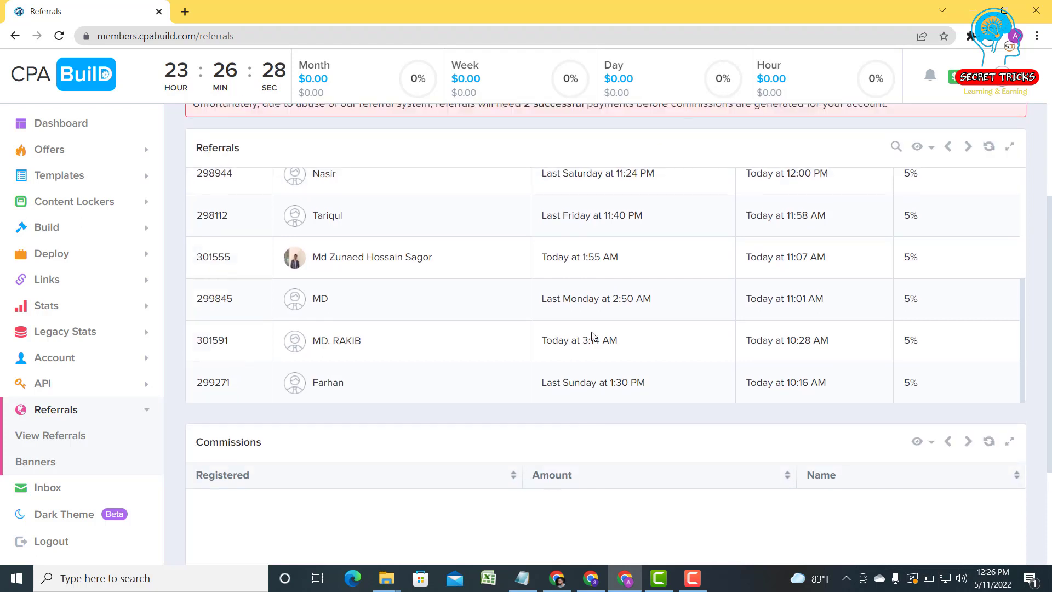
scroll(591, 336, down, 1)
scroll(591, 333, up, 1)
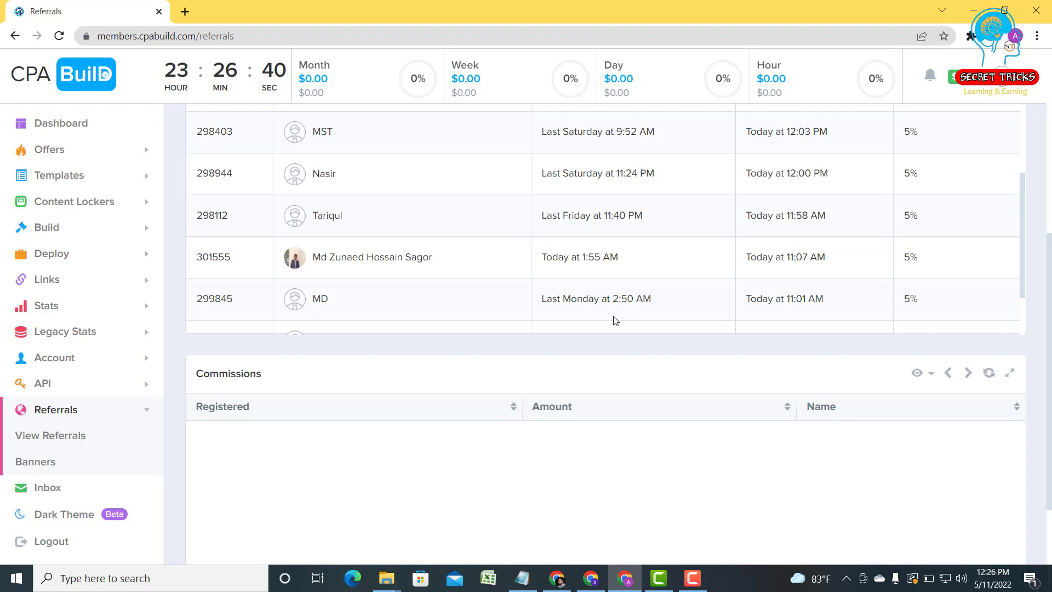
scroll(622, 300, up, 1)
scroll(625, 305, down, 2)
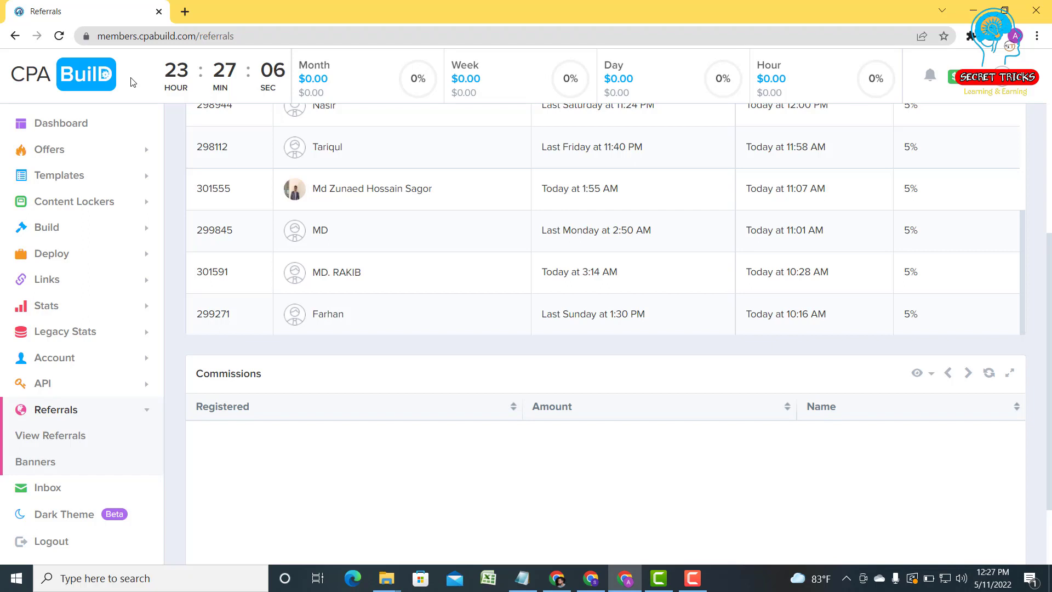
scroll(296, 303, up, 1)
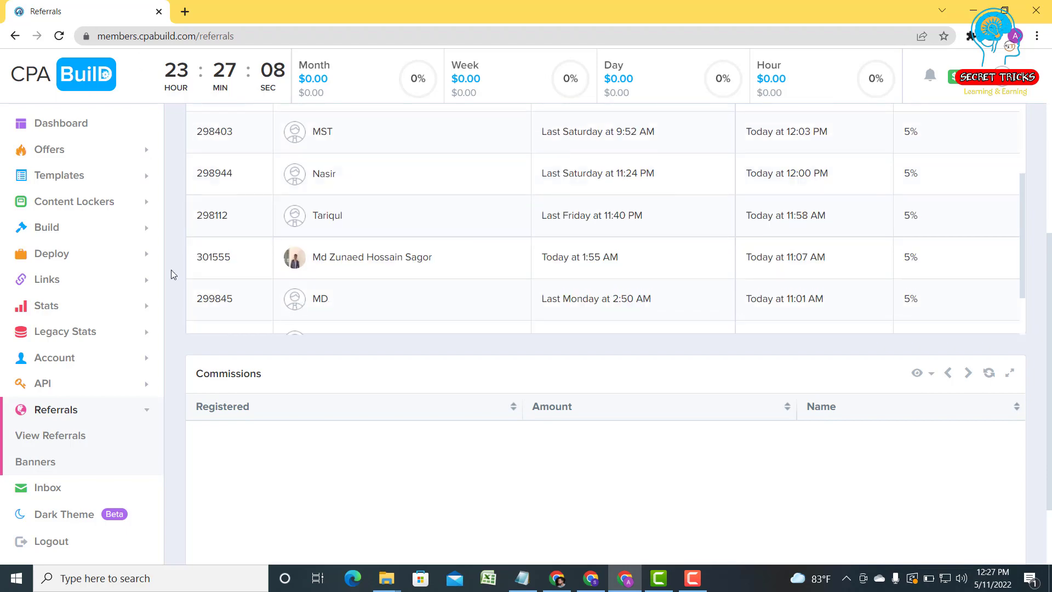
scroll(82, 272, up, 5)
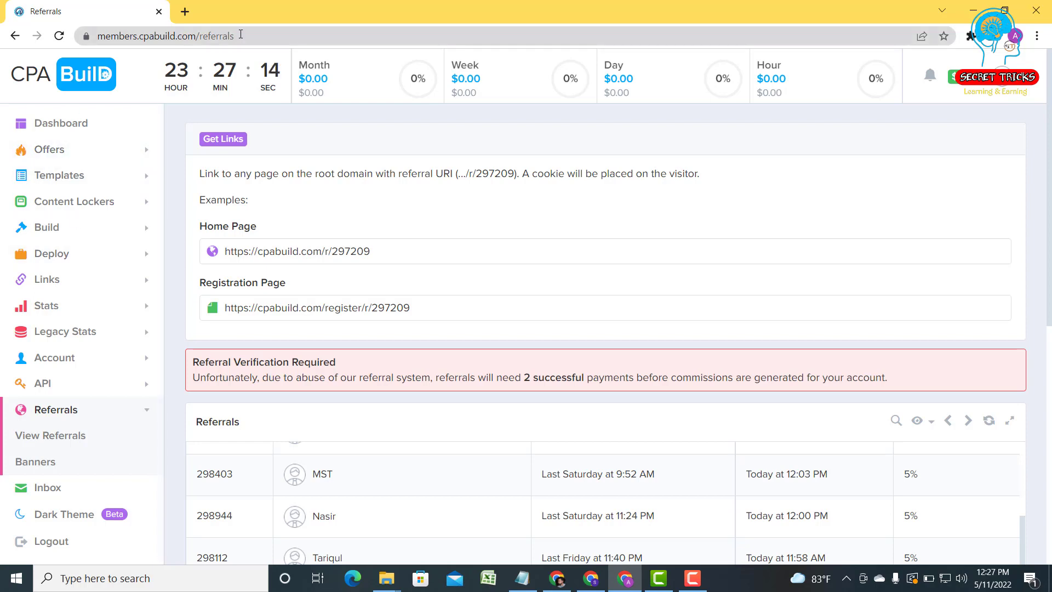
Open the All Offers page and browse the offer list with its categories, devices, payouts and statuses
click(62, 154)
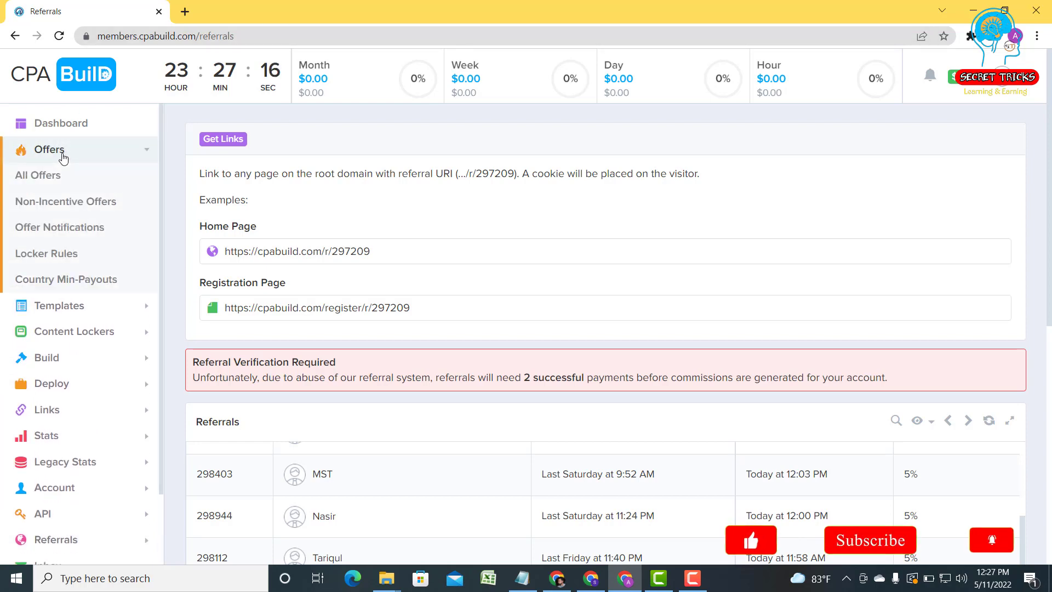
click(35, 179)
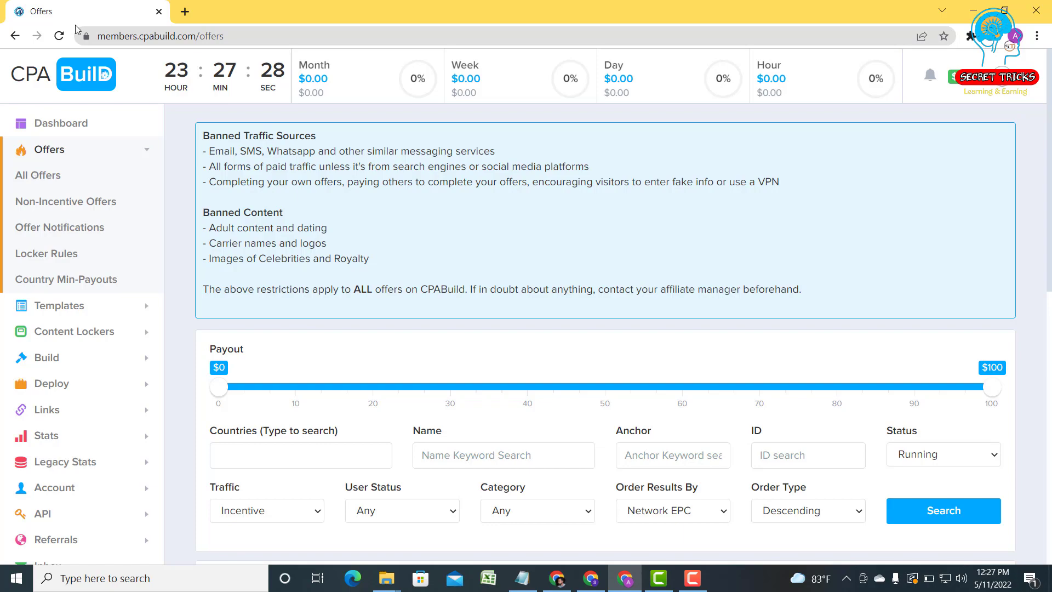
scroll(445, 190, down, 1)
scroll(445, 190, down, 12)
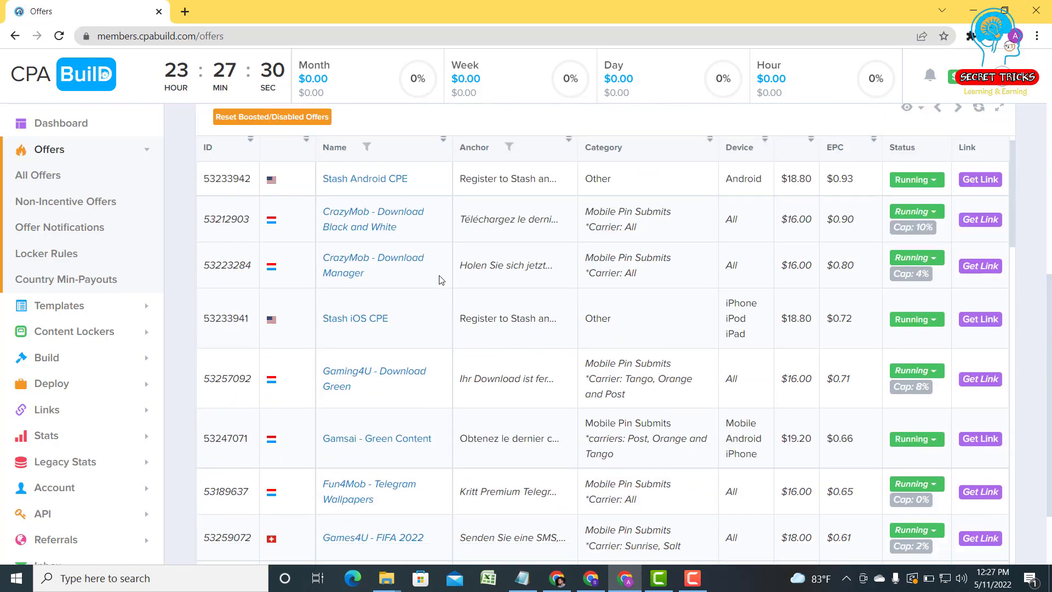
scroll(459, 271, down, 8)
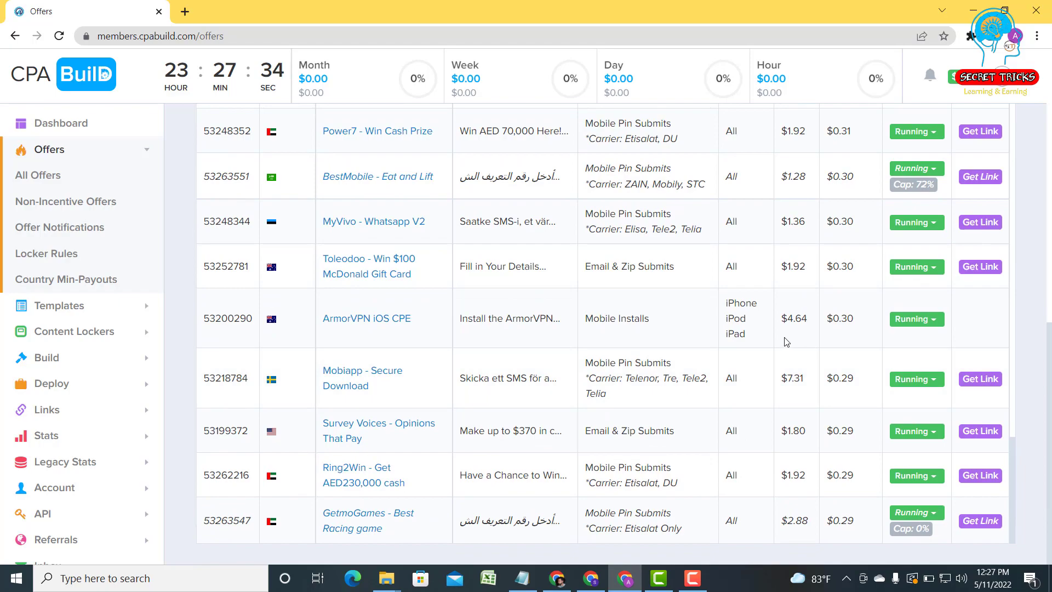
Browse the Offers table, comparing the countries, categories, devices, payouts and network EPC of the running offers
scroll(786, 342, up, 18)
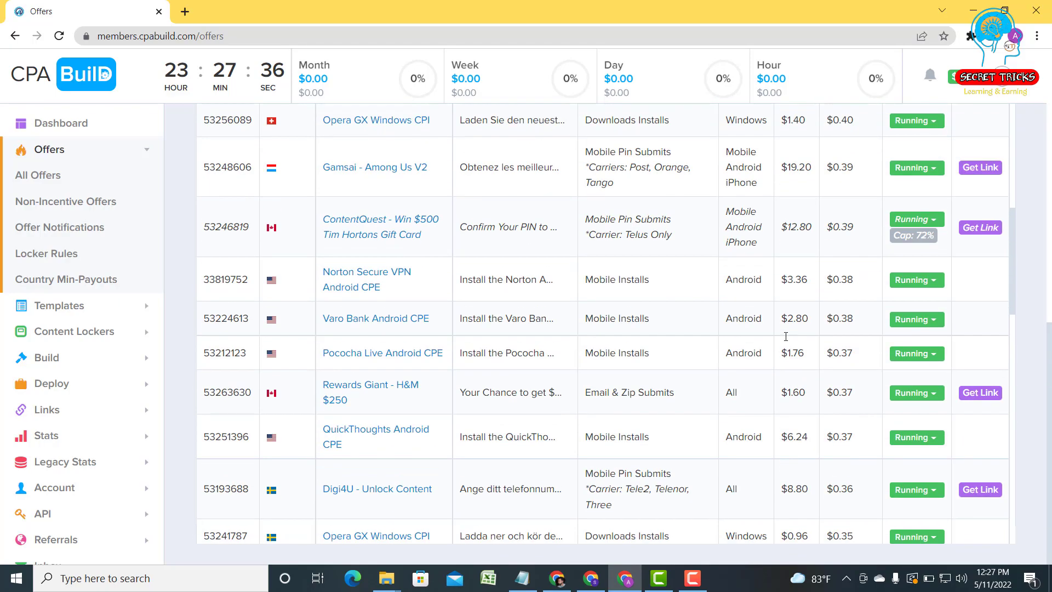
scroll(786, 335, up, 15)
scroll(784, 340, up, 5)
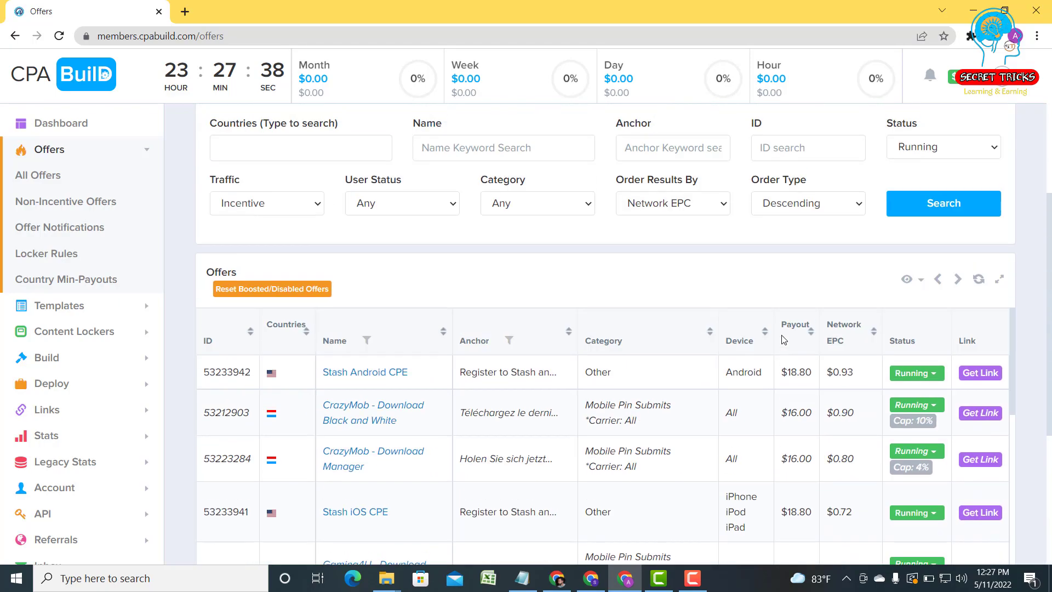
scroll(742, 337, down, 10)
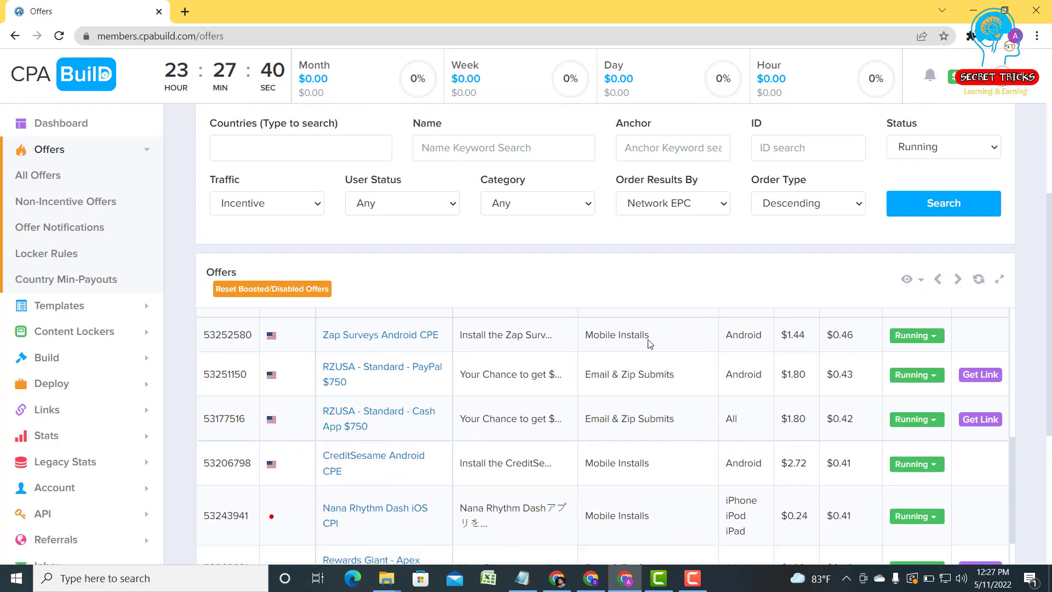
scroll(652, 340, down, 15)
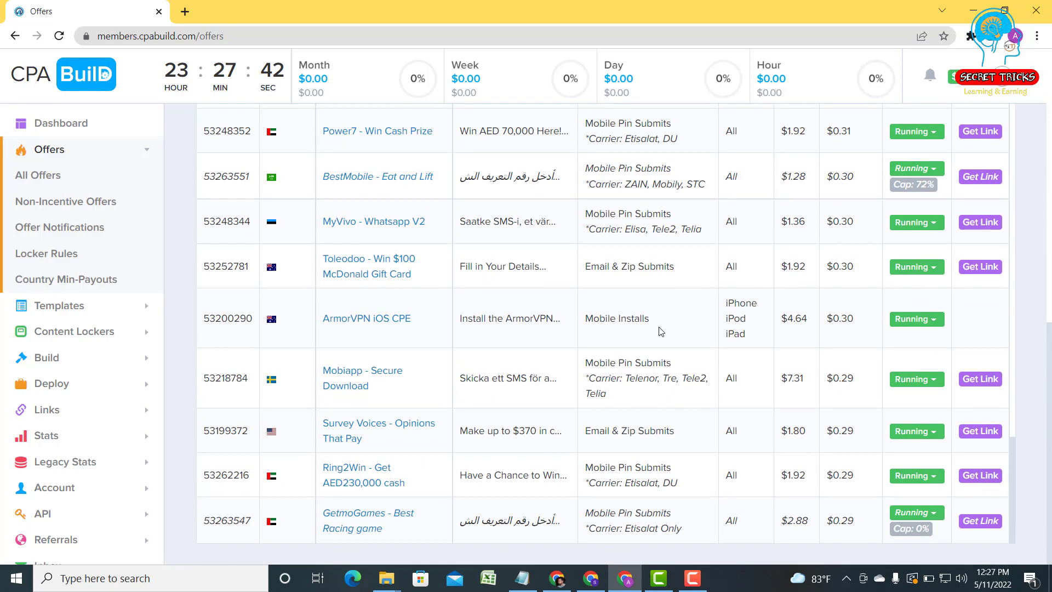
scroll(661, 331, up, 4)
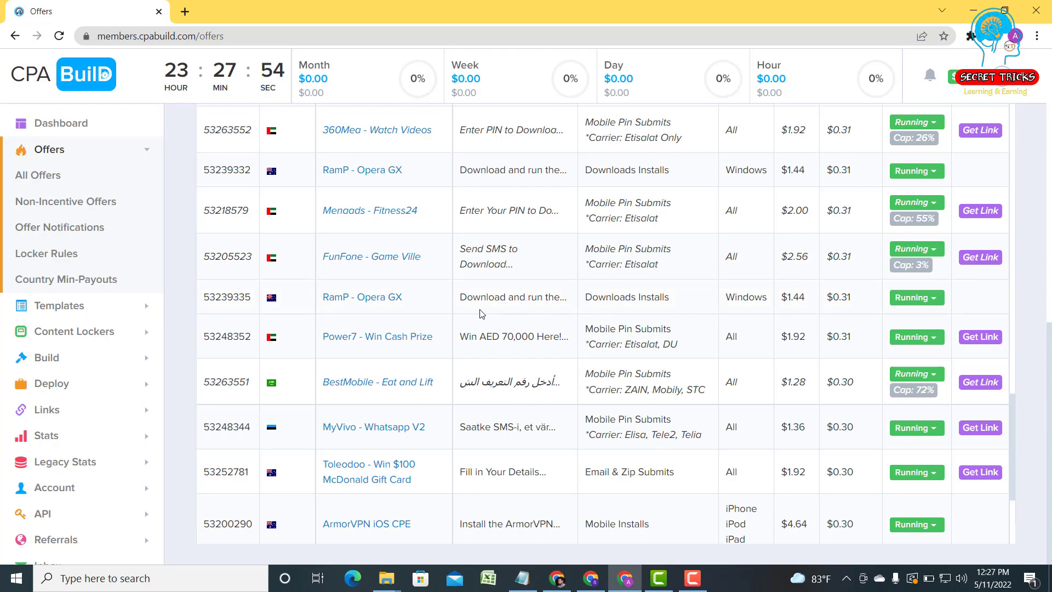
scroll(436, 330, up, 1)
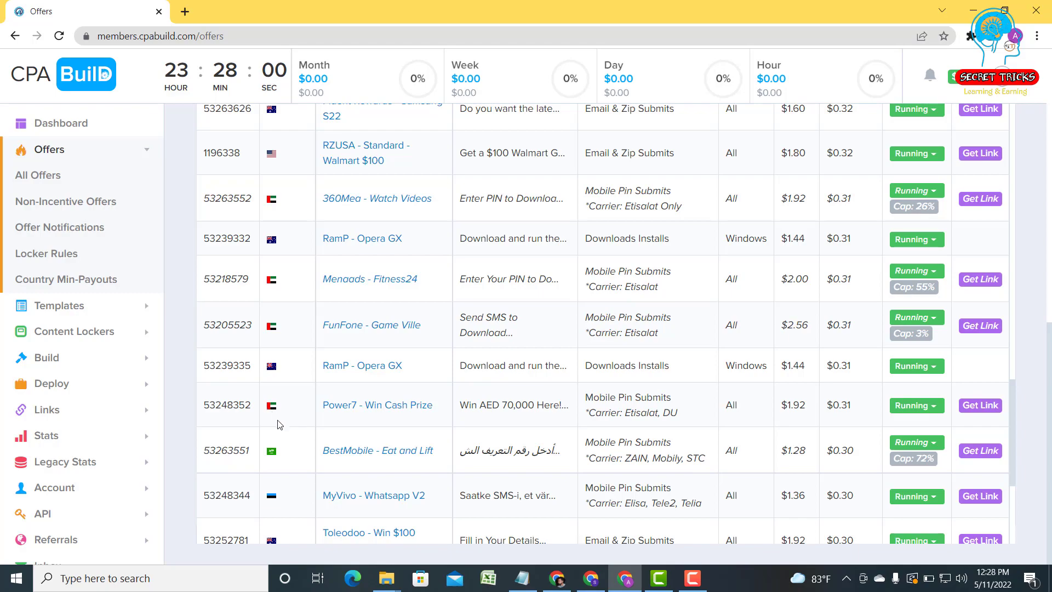
drag(282, 419, 419, 272)
scroll(419, 272, up, 20)
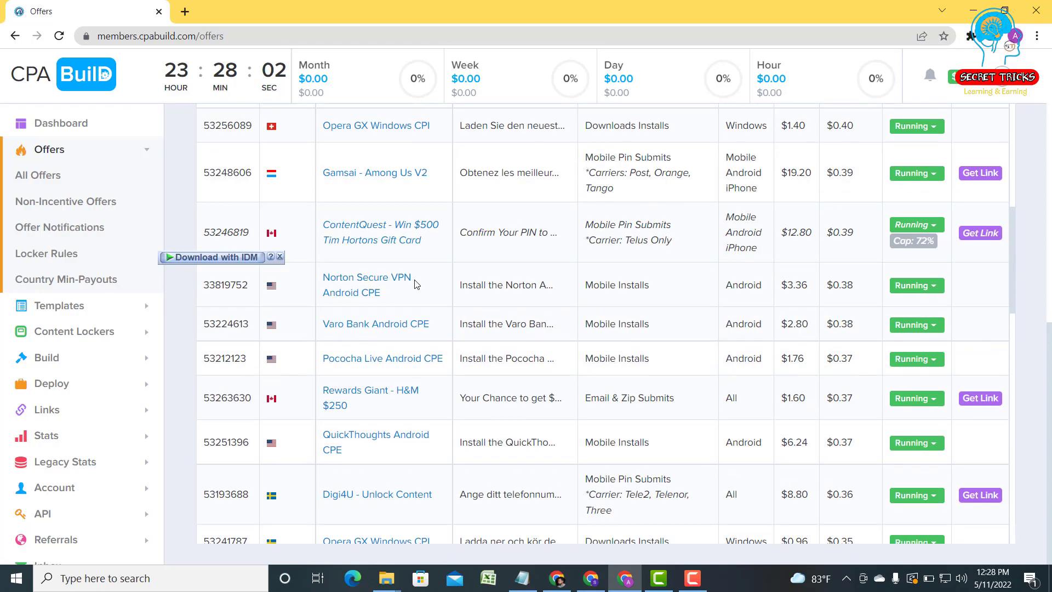
scroll(412, 307, up, 10)
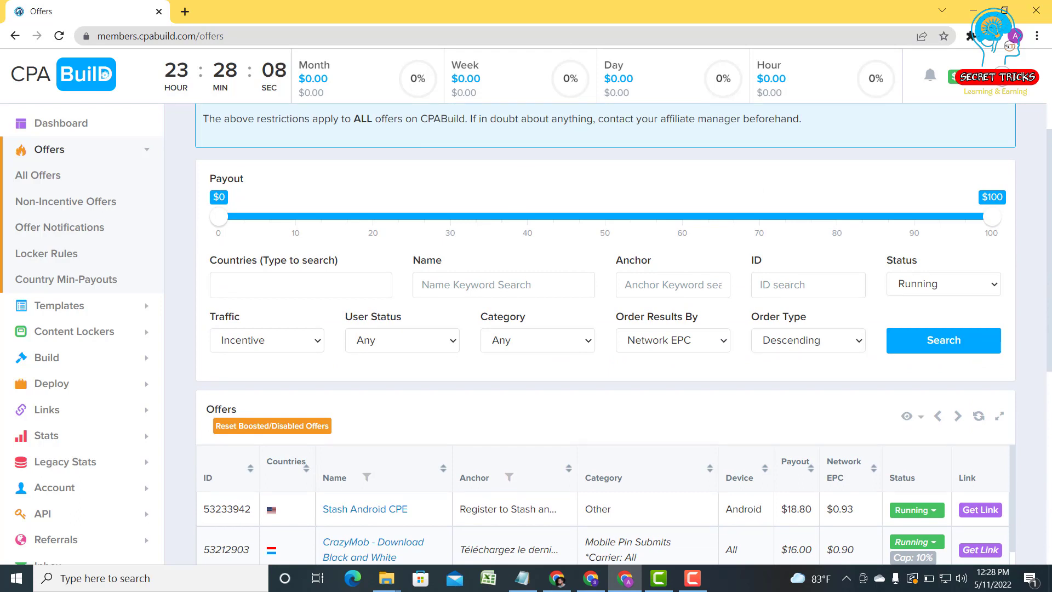
Review the offer search filters, including the choices available for User Status and Category
scroll(344, 249, down, 1)
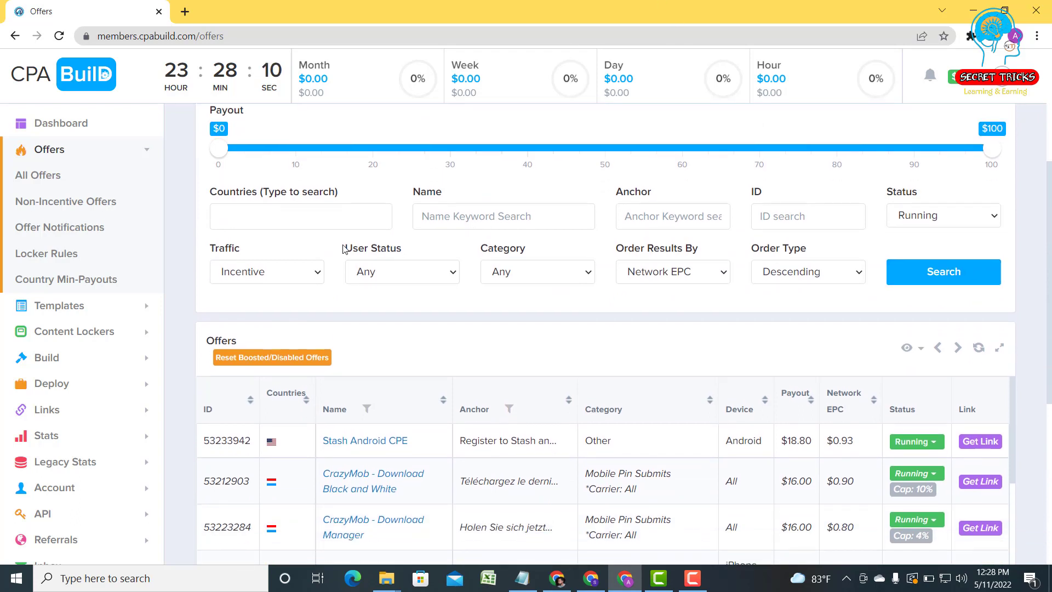
scroll(344, 249, up, 1)
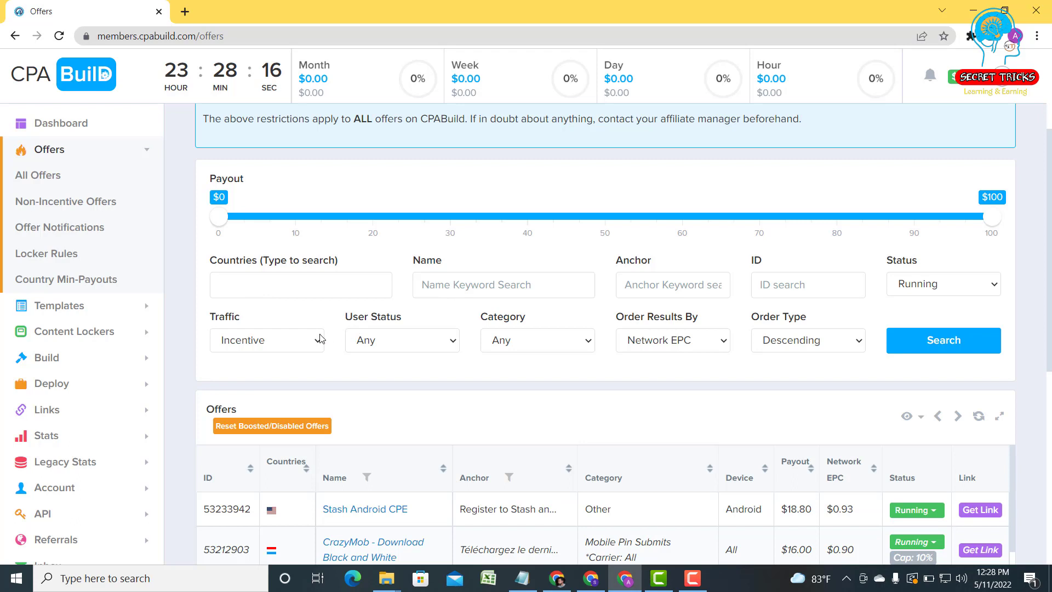
click(392, 343)
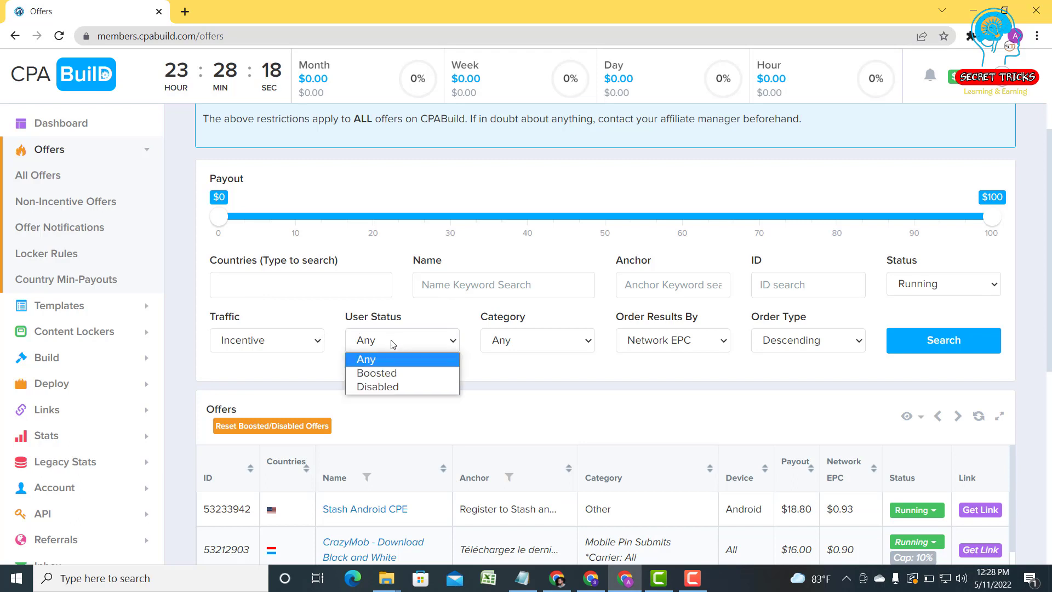
click(406, 337)
click(503, 335)
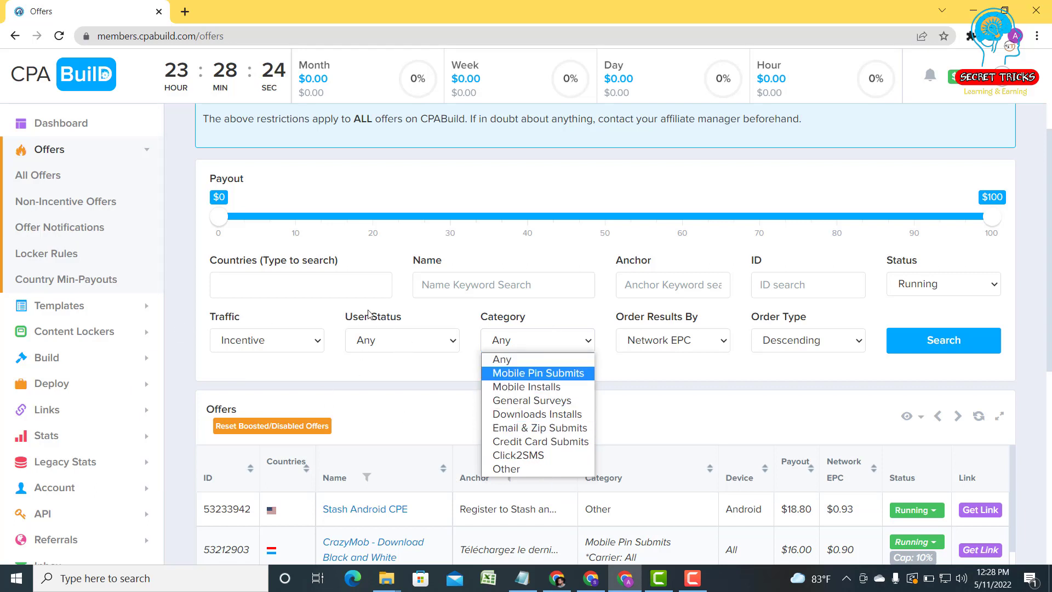
click(276, 284)
Add United States to the Countries filter of the offer search
click(276, 285)
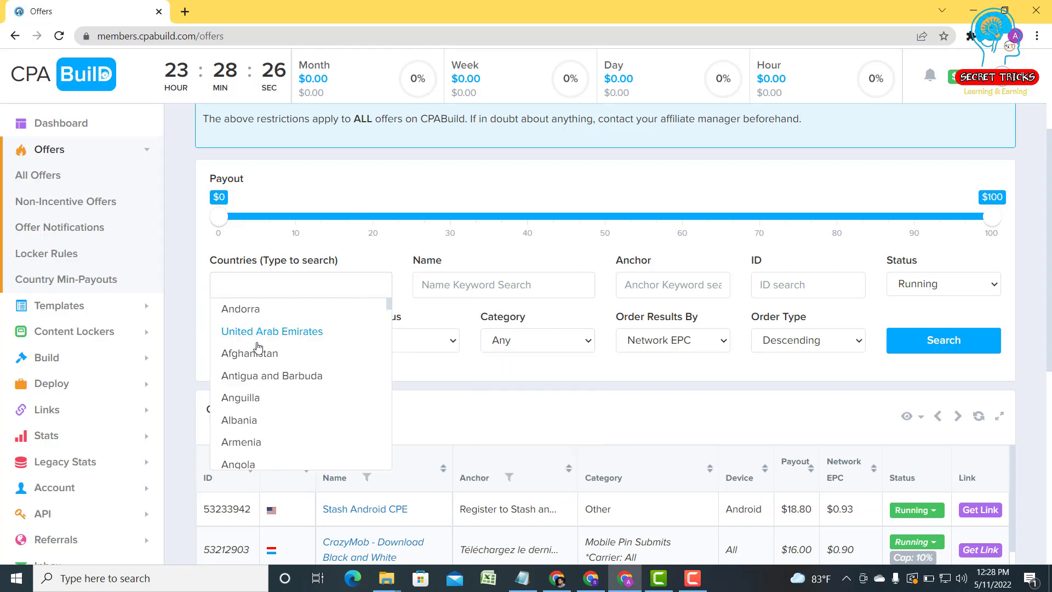
scroll(269, 394, down, 5)
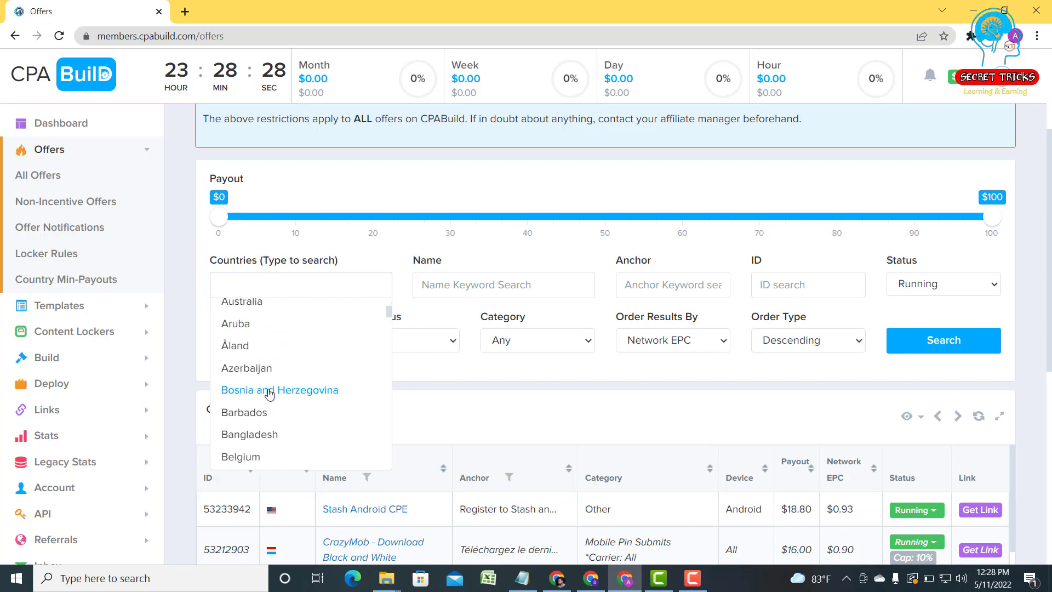
scroll(268, 394, down, 1)
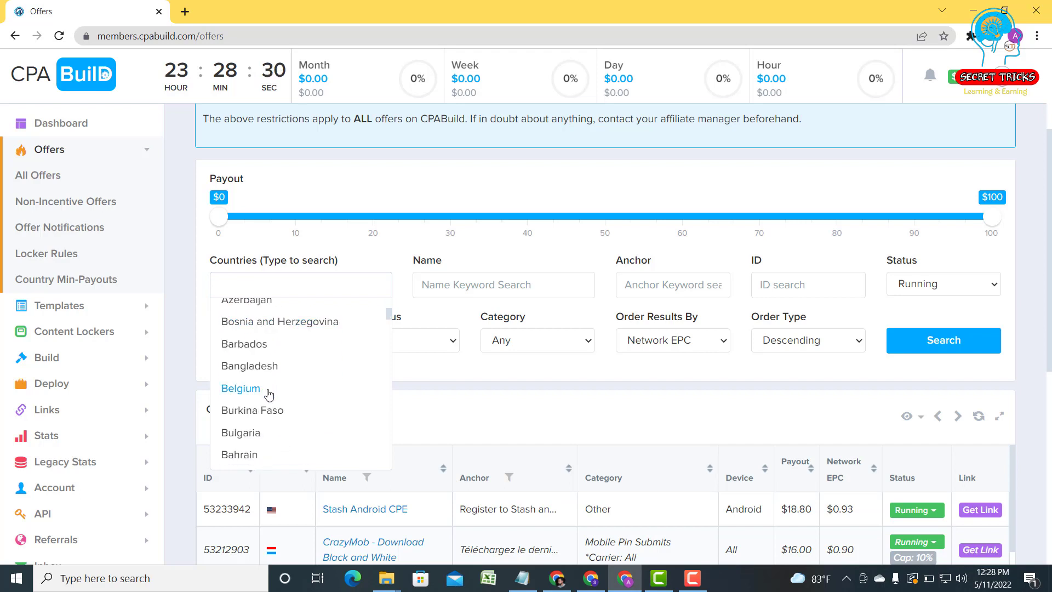
scroll(268, 393, down, 8)
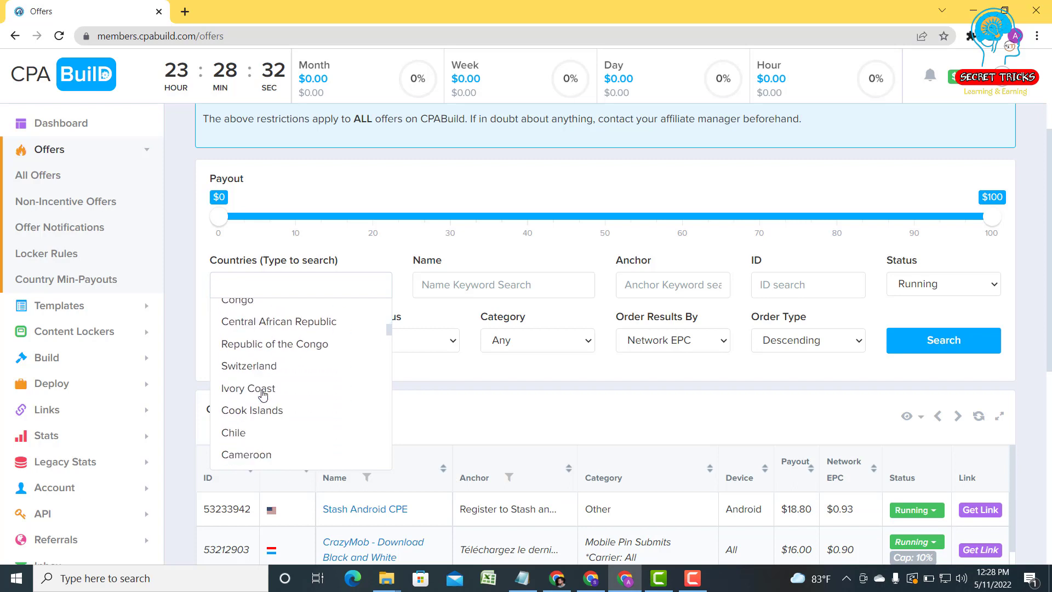
scroll(263, 394, down, 2)
scroll(264, 396, down, 7)
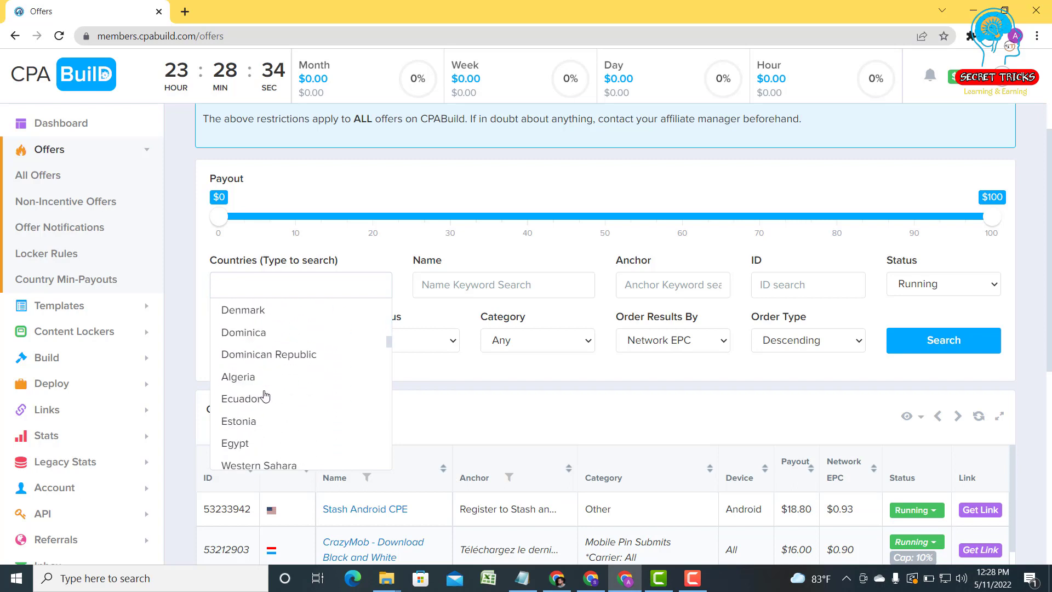
scroll(265, 395, down, 6)
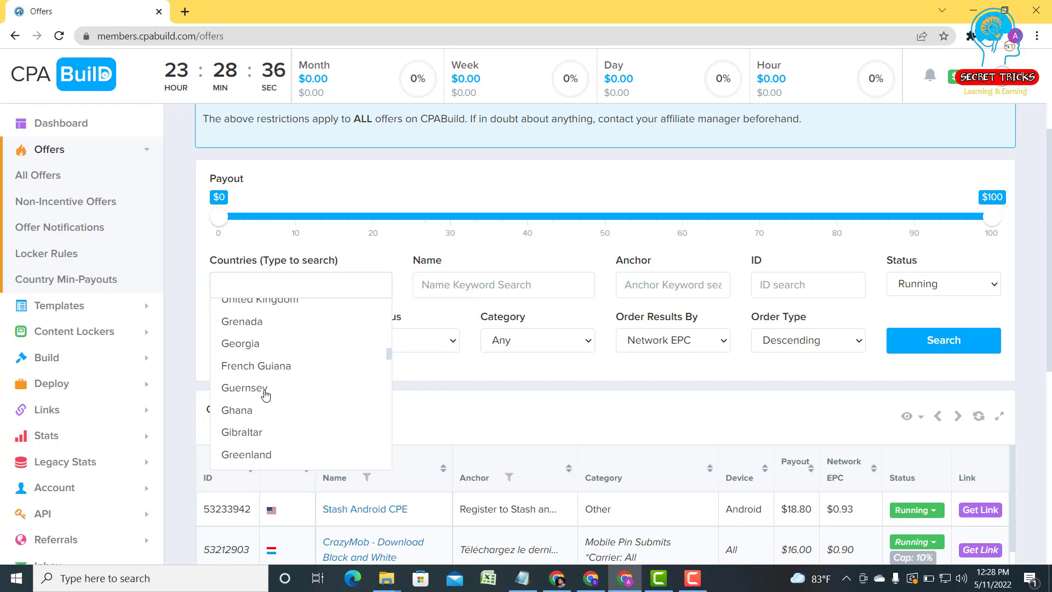
scroll(265, 394, down, 7)
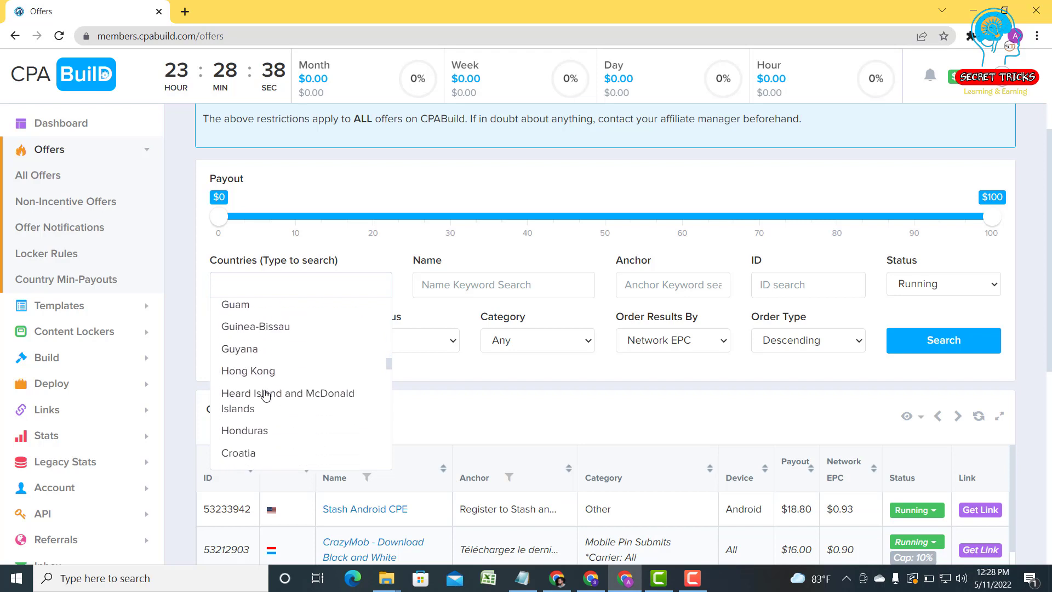
scroll(265, 394, down, 3)
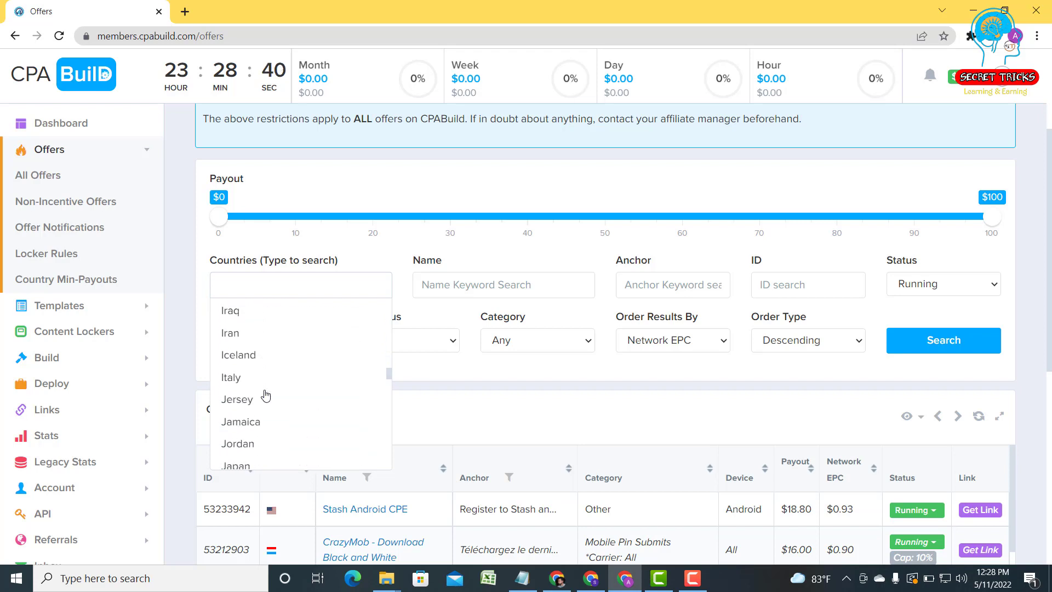
scroll(265, 394, down, 1)
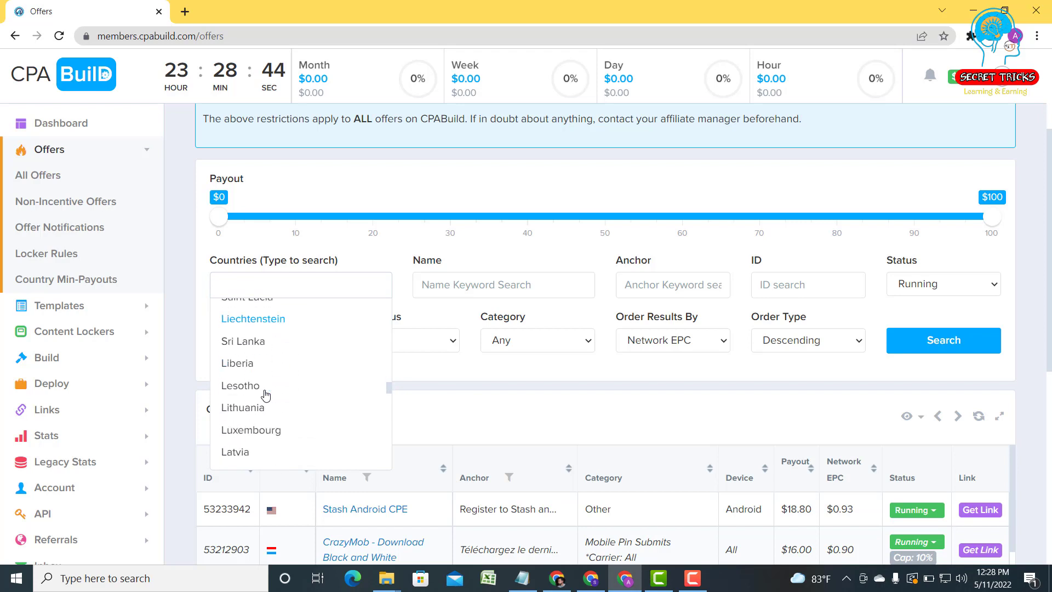
scroll(266, 395, down, 2)
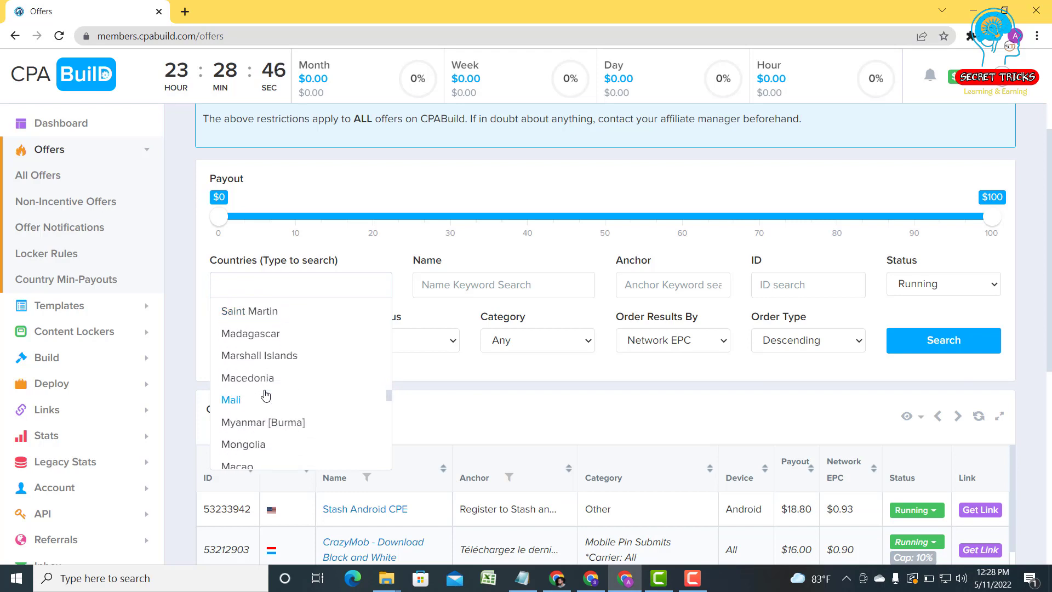
scroll(265, 394, down, 3)
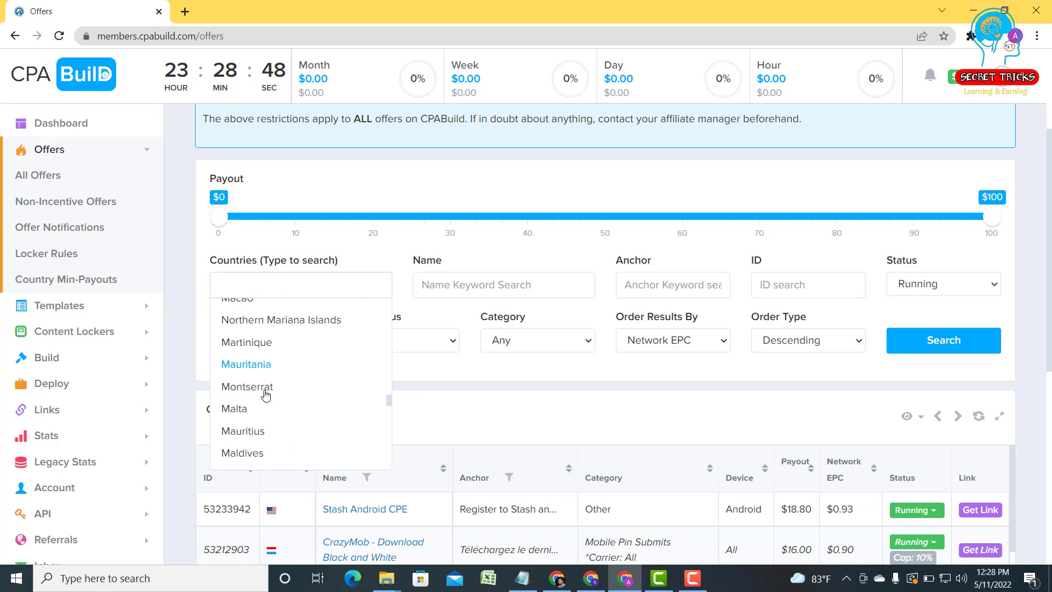
scroll(265, 395, down, 1)
scroll(266, 394, down, 1)
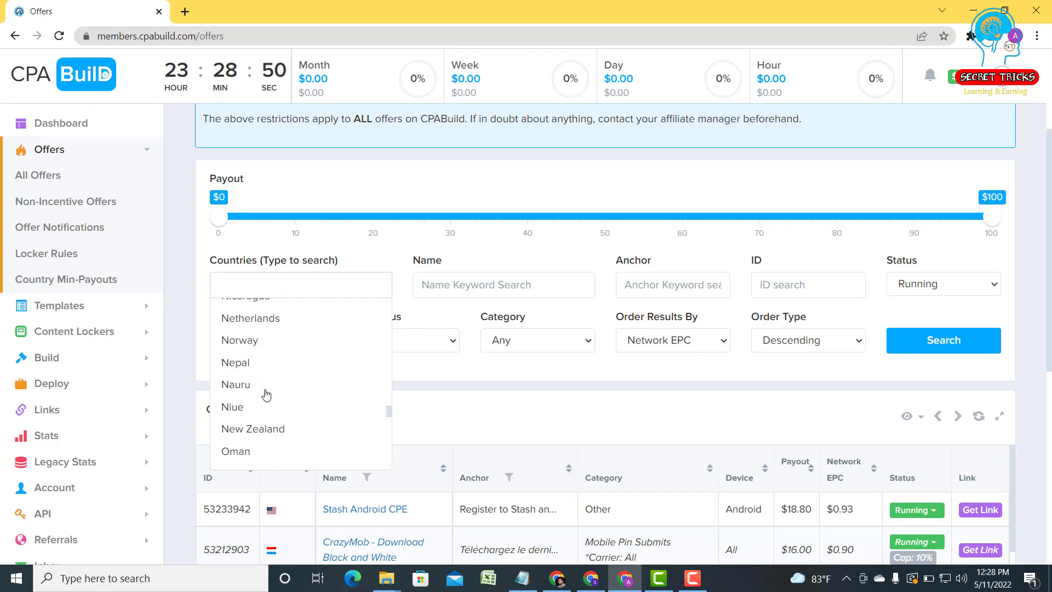
scroll(266, 394, down, 1)
scroll(267, 395, down, 3)
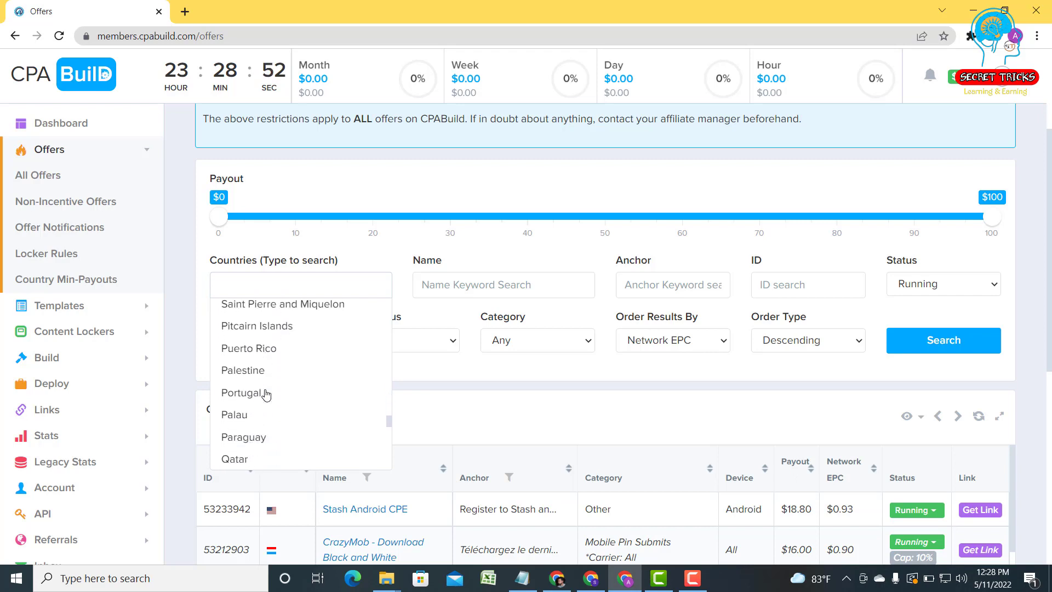
scroll(266, 395, down, 3)
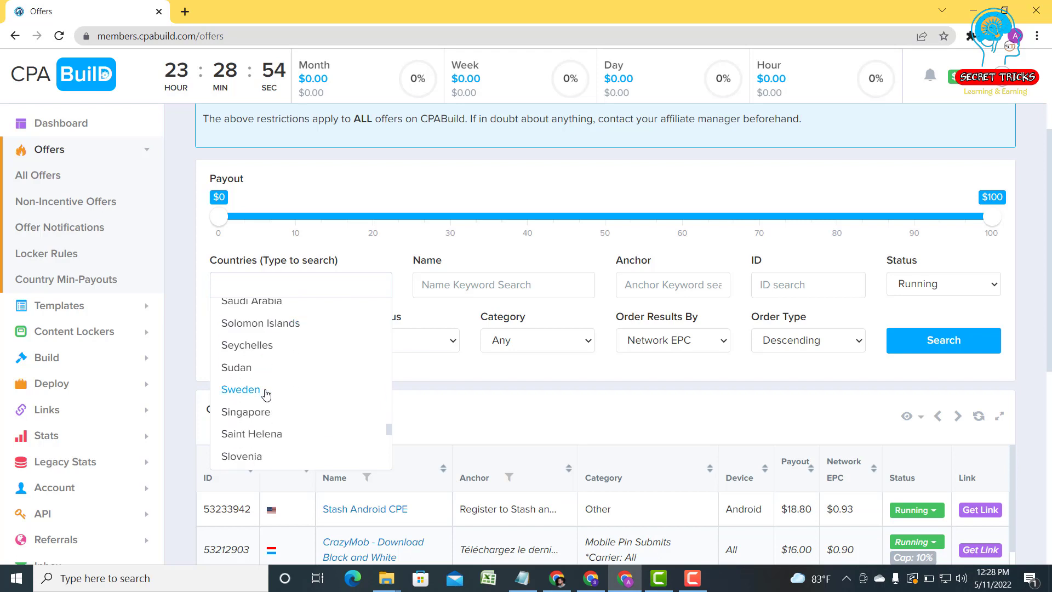
scroll(266, 394, down, 4)
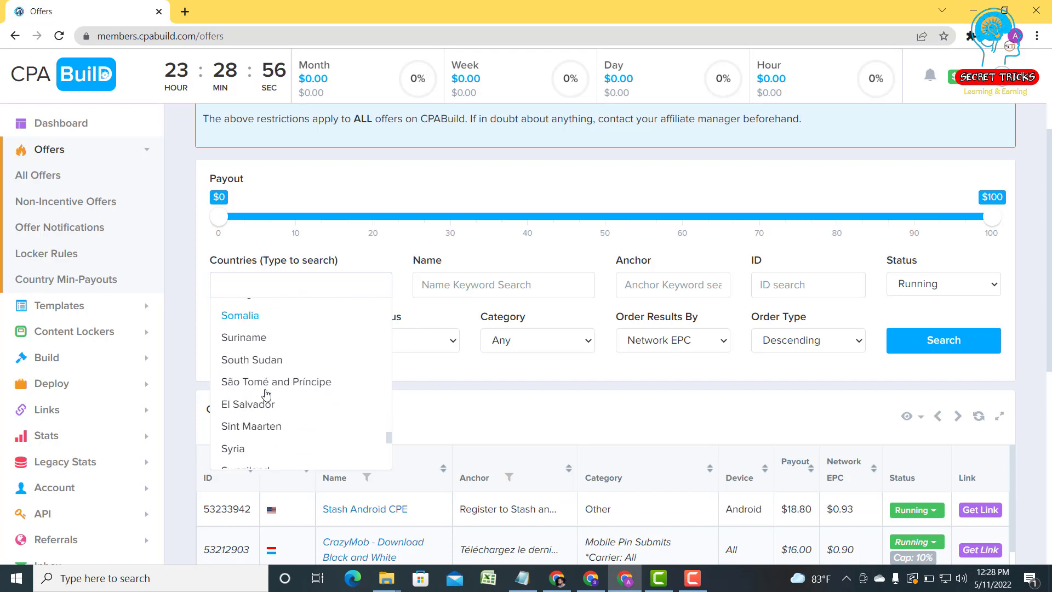
scroll(266, 394, down, 1)
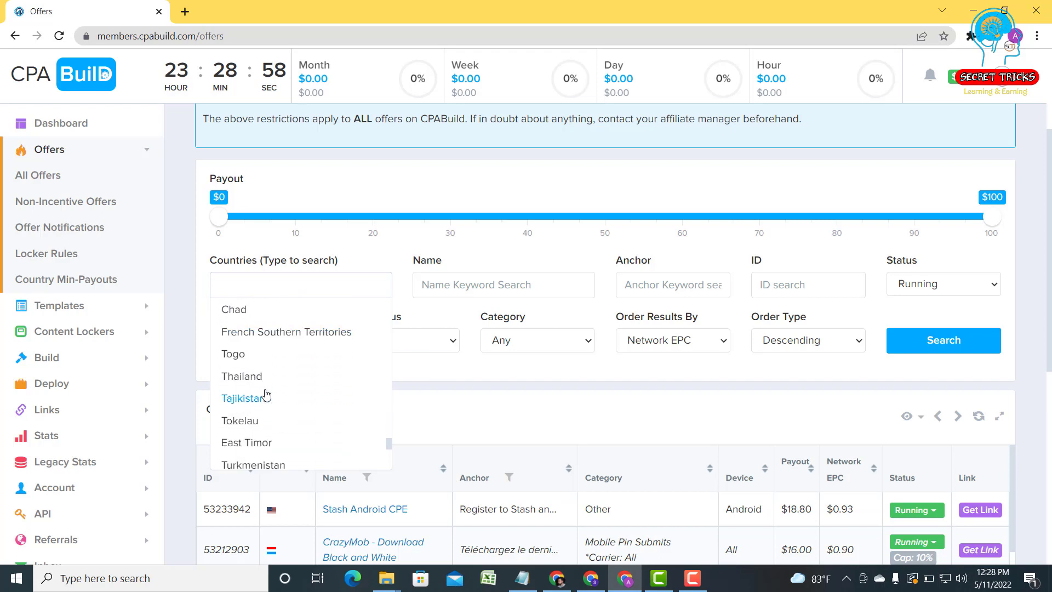
scroll(266, 395, down, 4)
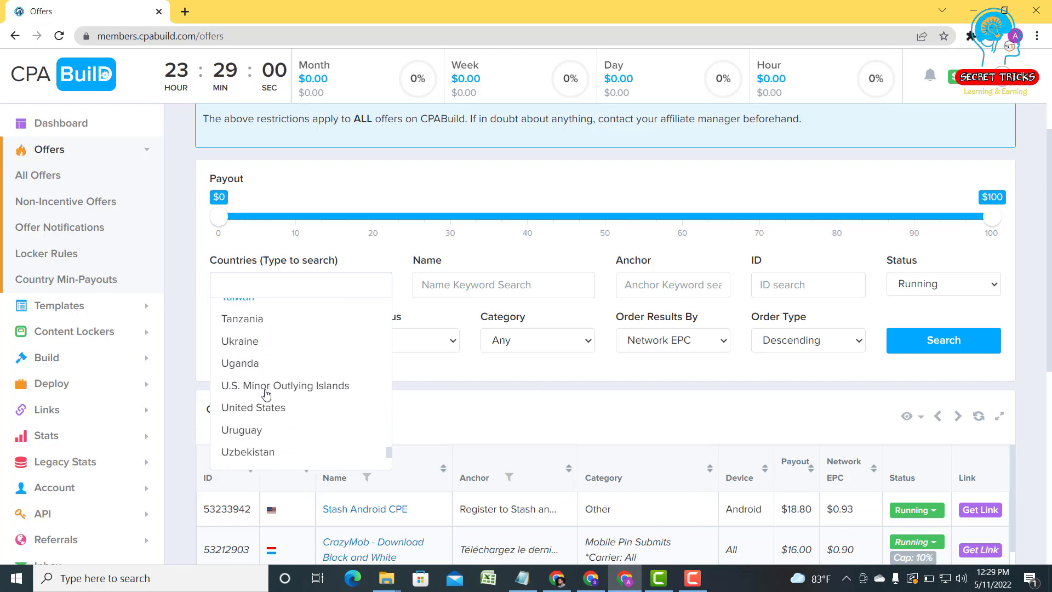
scroll(266, 393, down, 1)
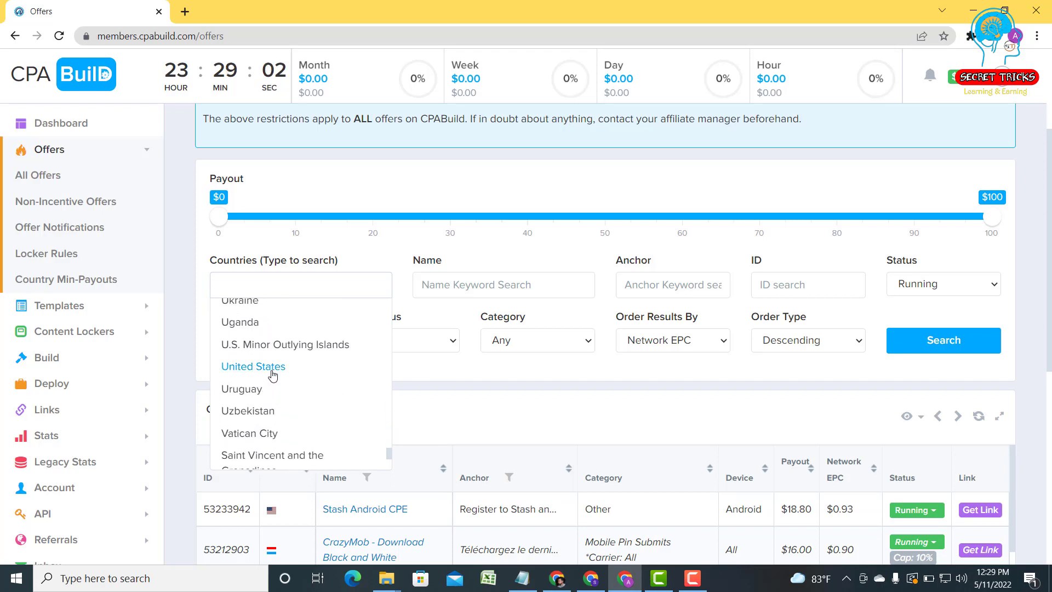
click(273, 366)
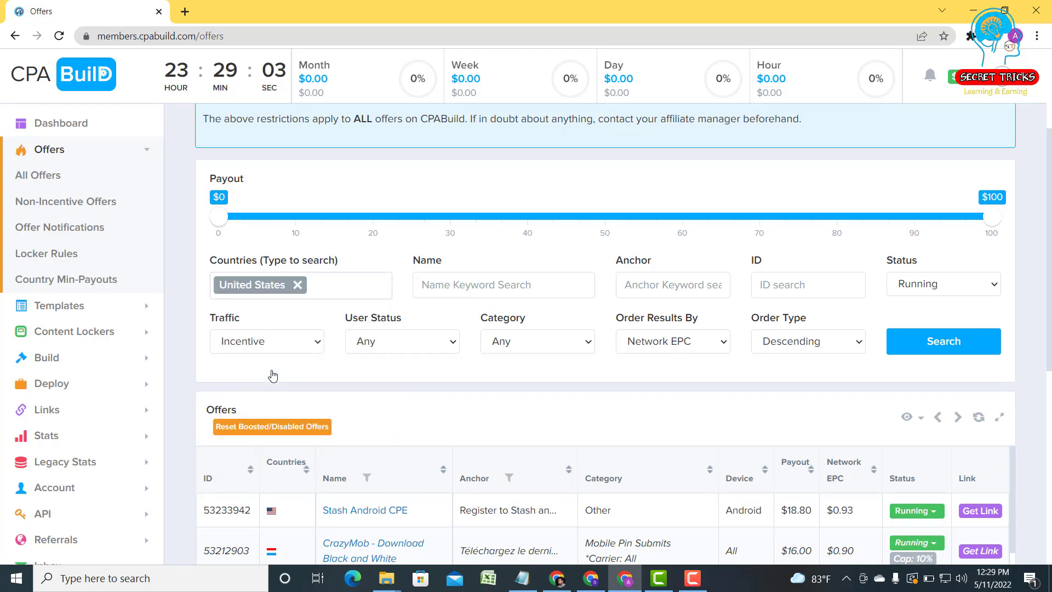
Enter "cash" as the Name keyword for the offer search
click(435, 285)
text(cas)
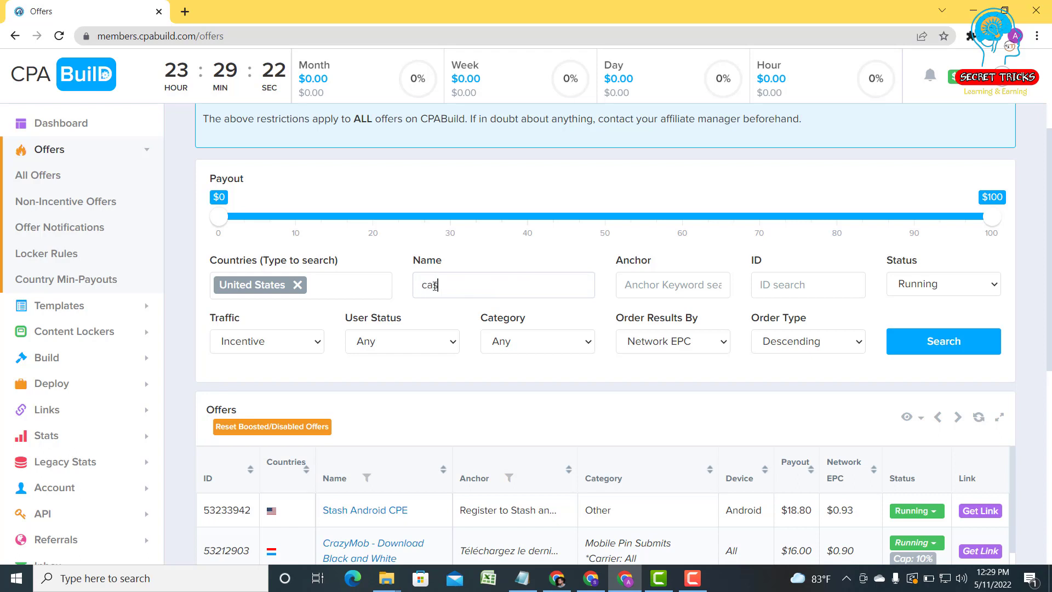
text(h)
Check the User Status options, keeping Any, and set the offer Category filter to Email & Zip Submits
click(431, 346)
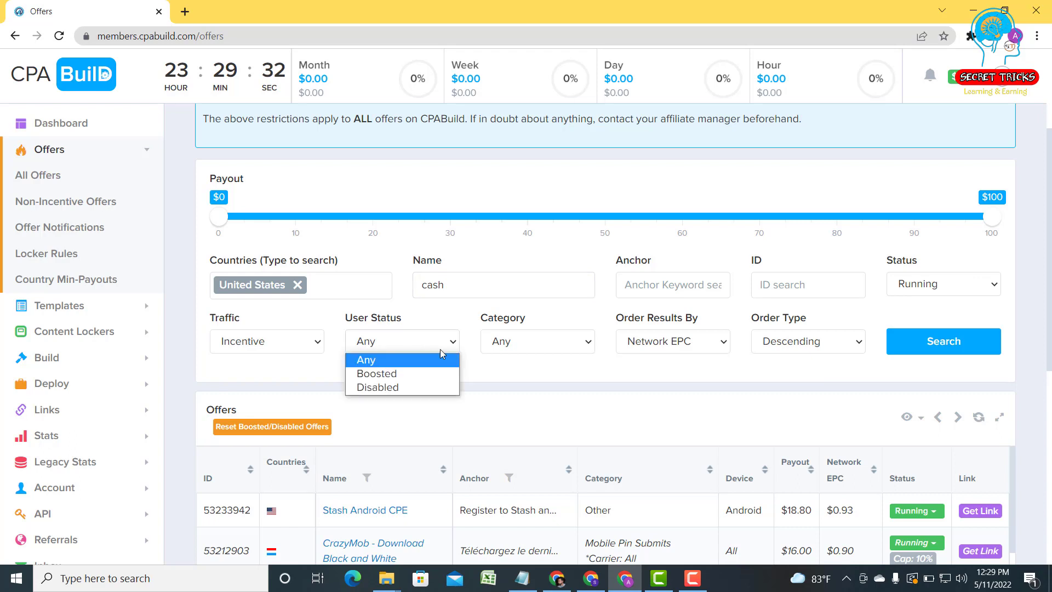
click(457, 345)
click(518, 341)
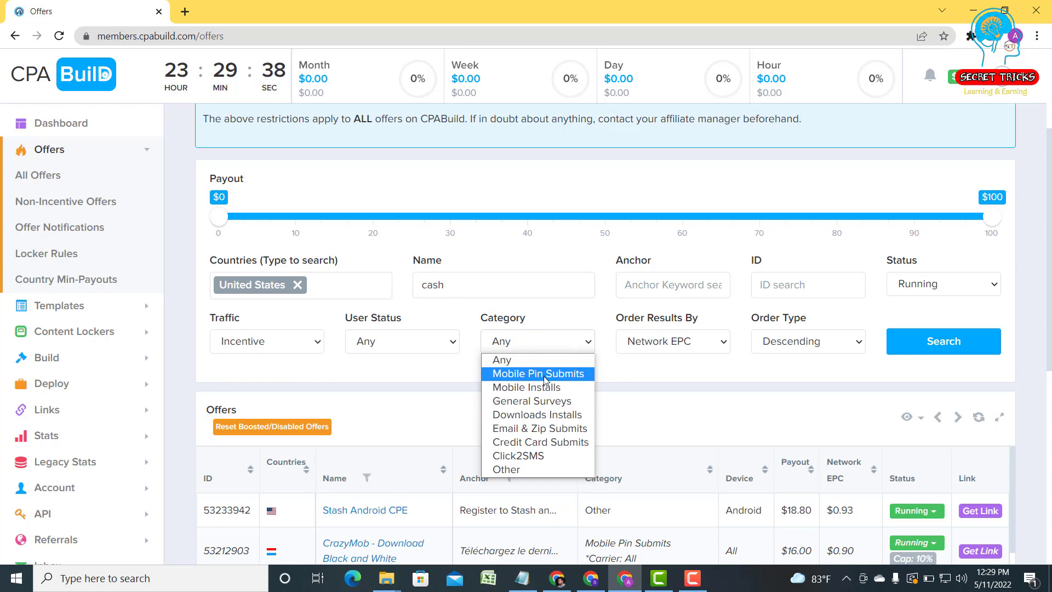
click(551, 433)
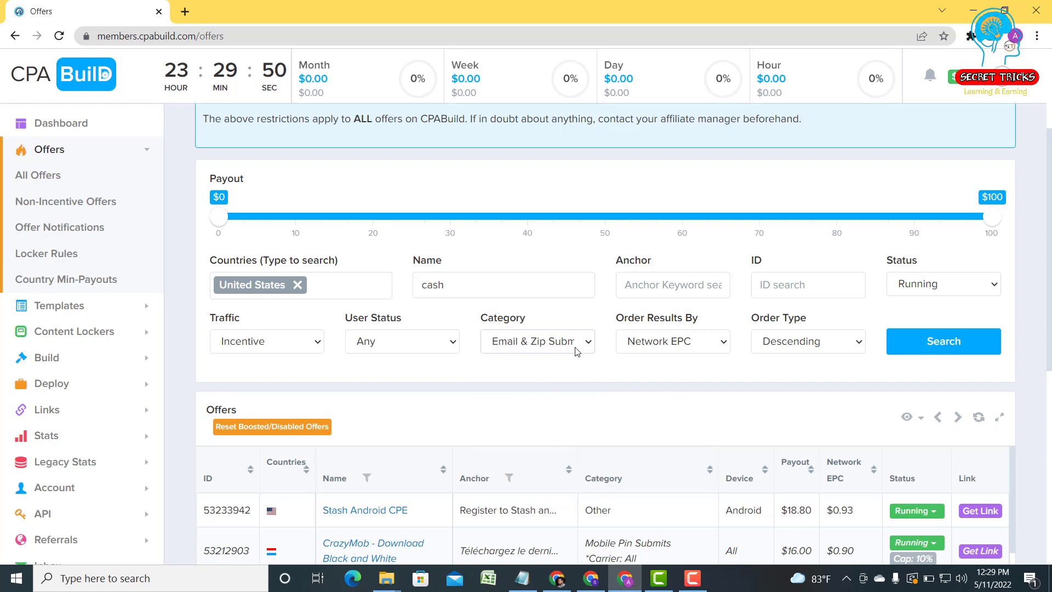
Run the offer search with the chosen filters and look over the resulting offers
click(931, 349)
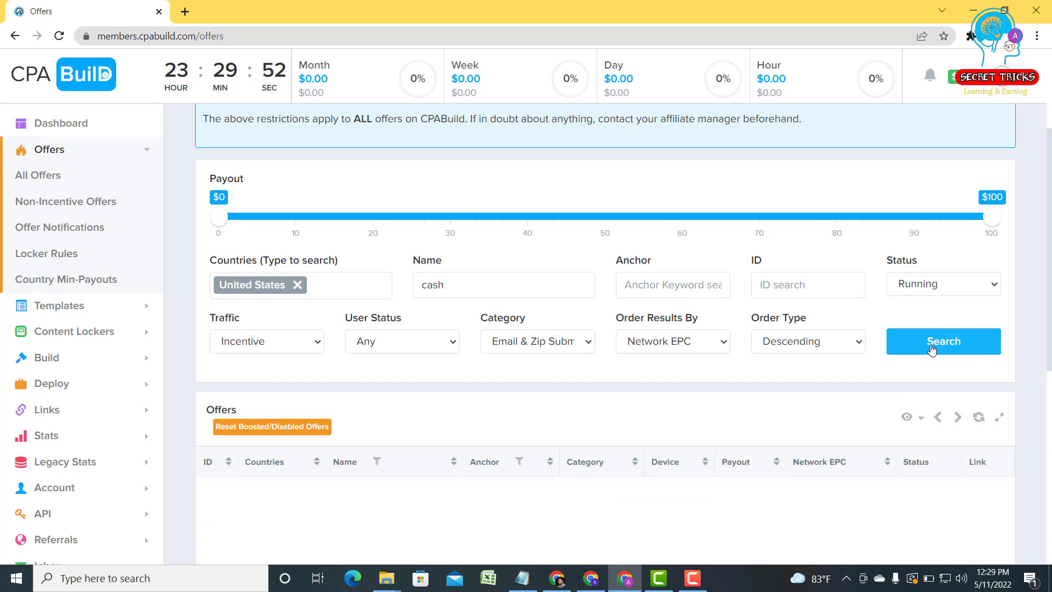
scroll(853, 380, down, 2)
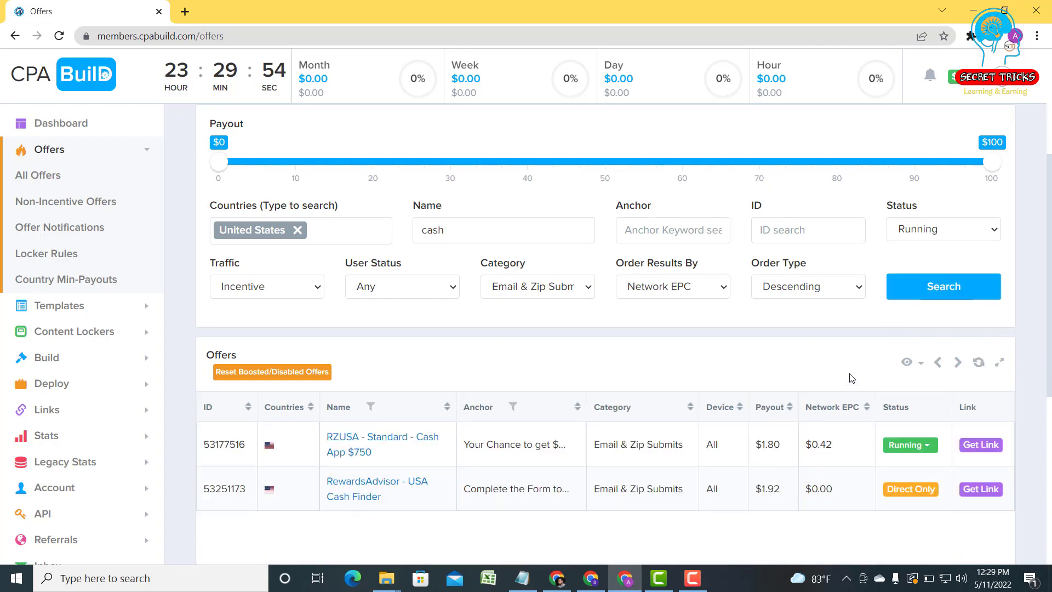
scroll(300, 252, up, 1)
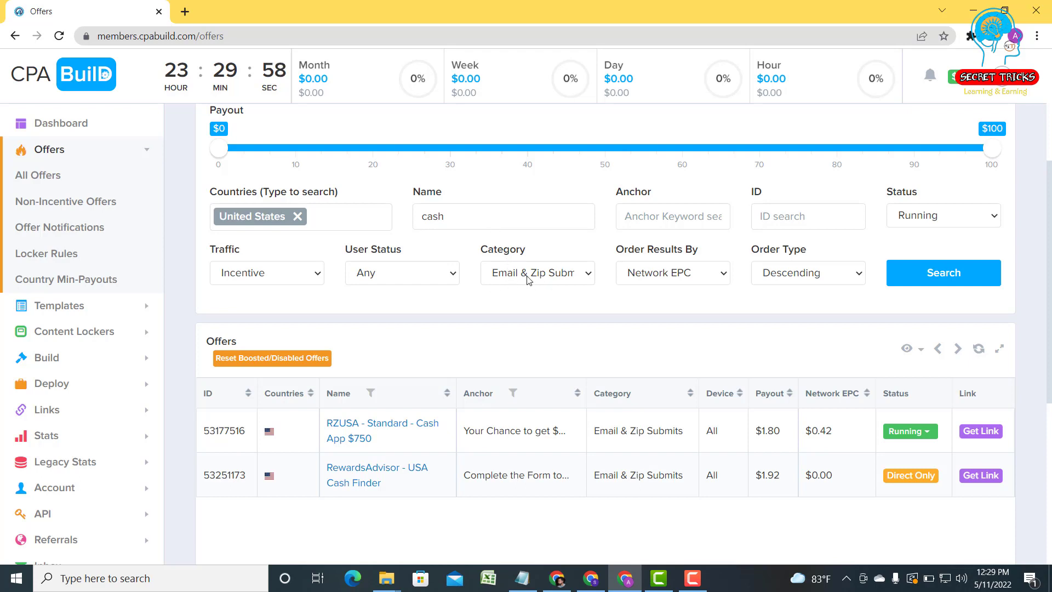
scroll(592, 311, down, 2)
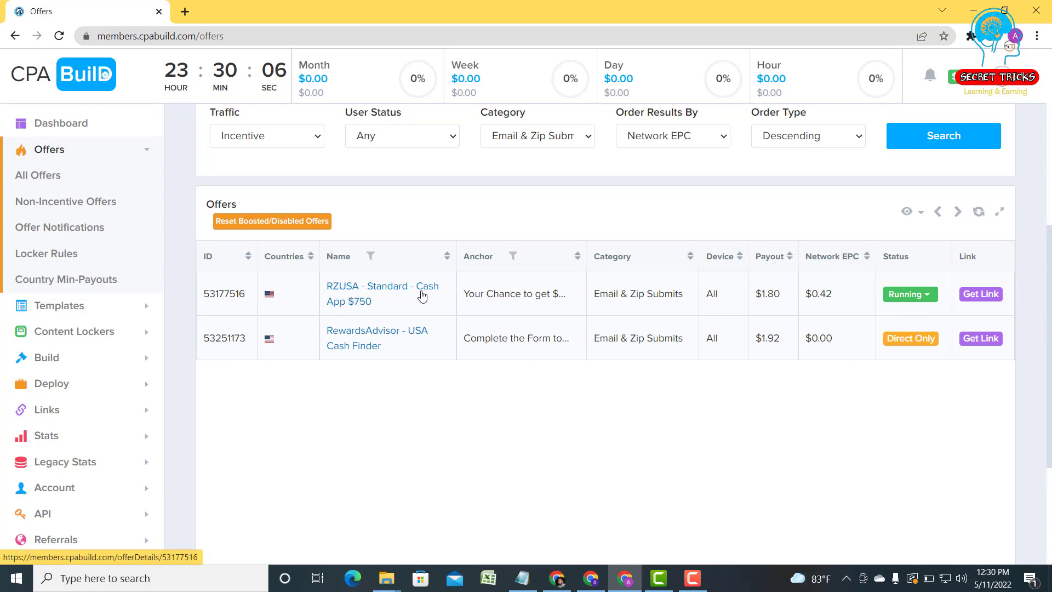
Examine the RZUSA - Standard - Cash App $750 offer's name, category and supported device in the search results
drag(385, 303, 328, 283)
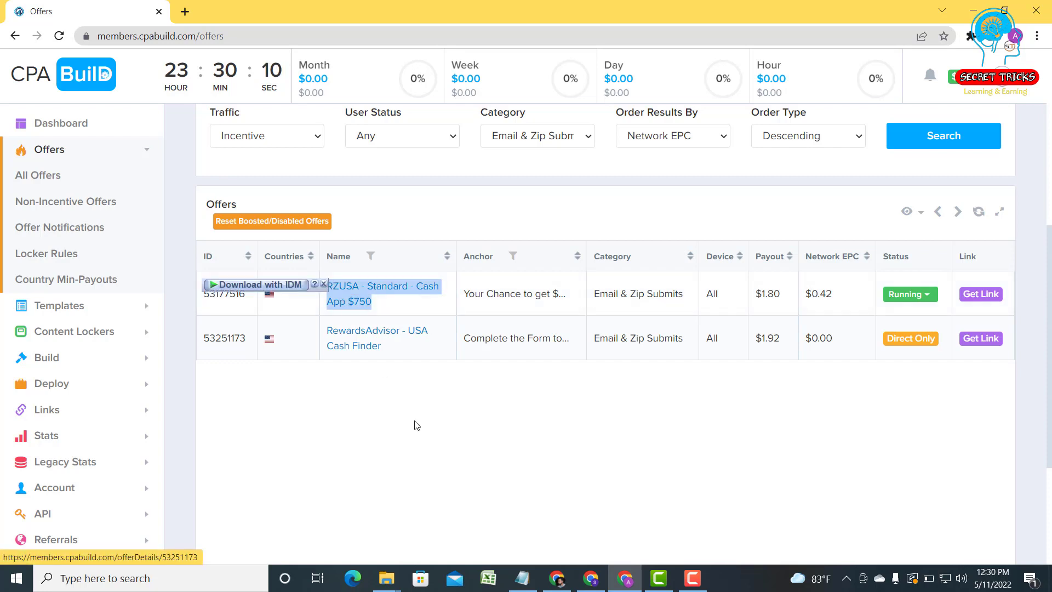
click(355, 322)
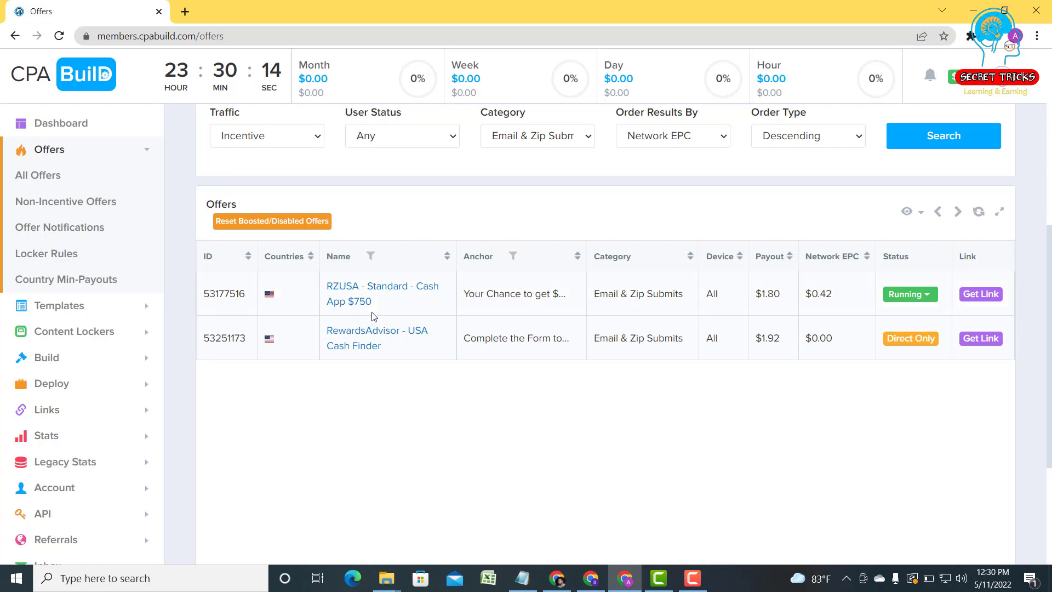
drag(387, 312, 327, 284)
click(396, 379)
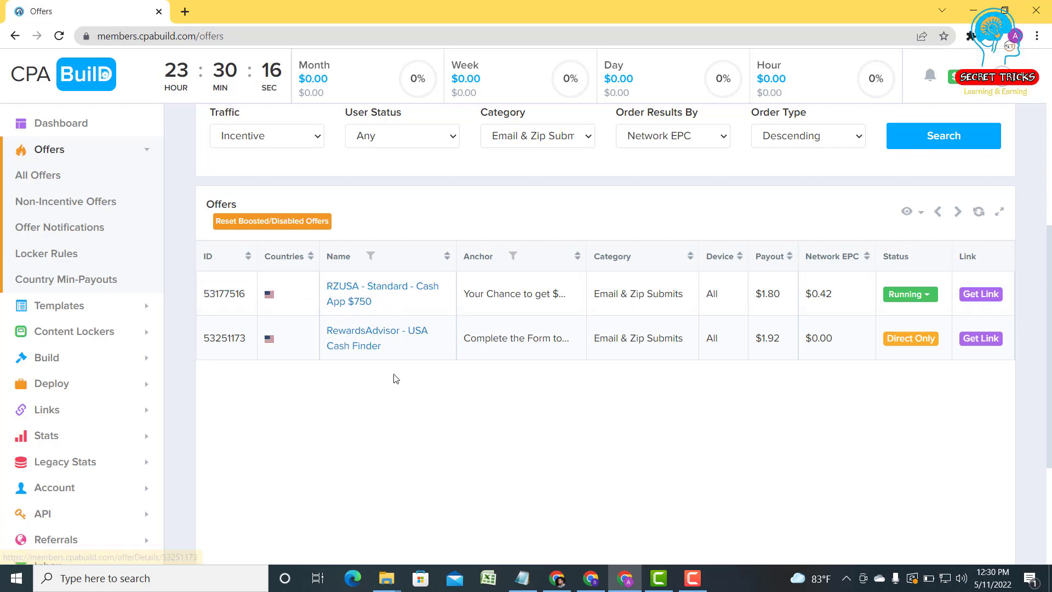
drag(387, 313, 336, 288)
click(399, 359)
drag(593, 299, 707, 296)
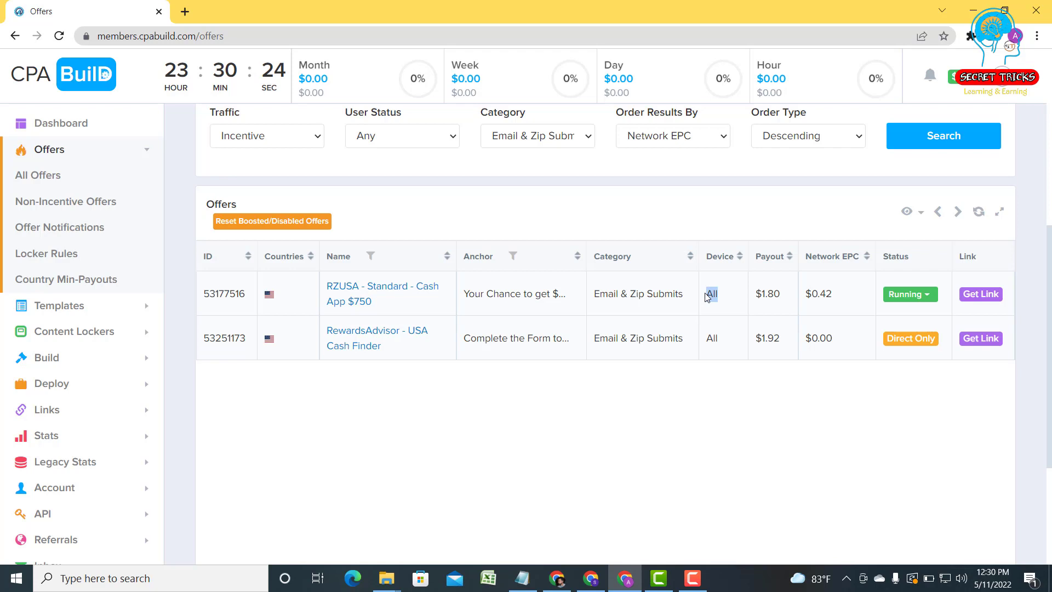
click(719, 308)
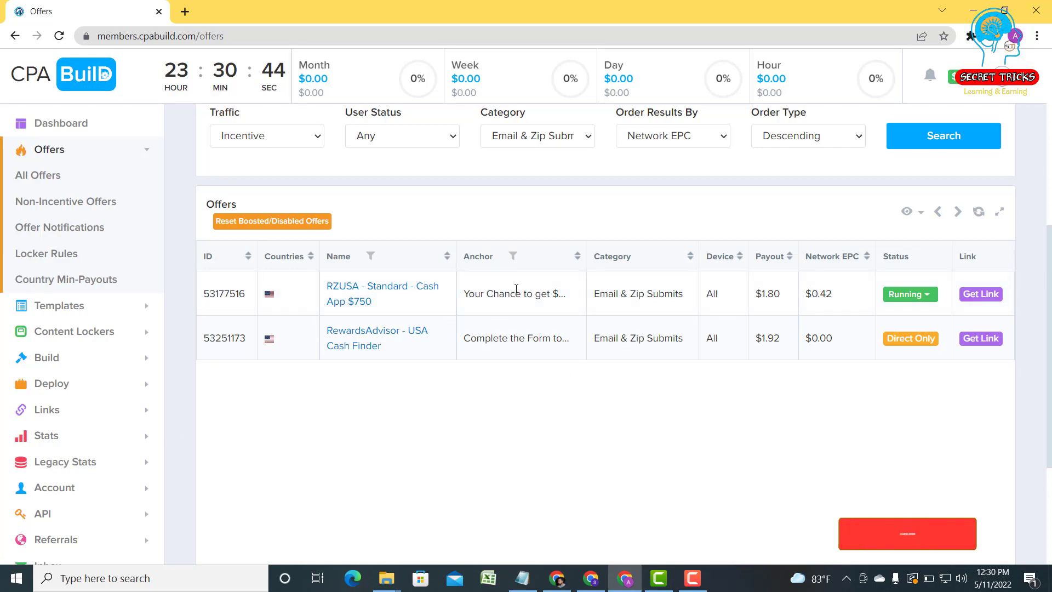
drag(388, 312, 352, 282)
click(387, 403)
Recheck the search filters against the RZUSA Cash App $750 offer and inspect its device, category and payout values
scroll(452, 286, up, 3)
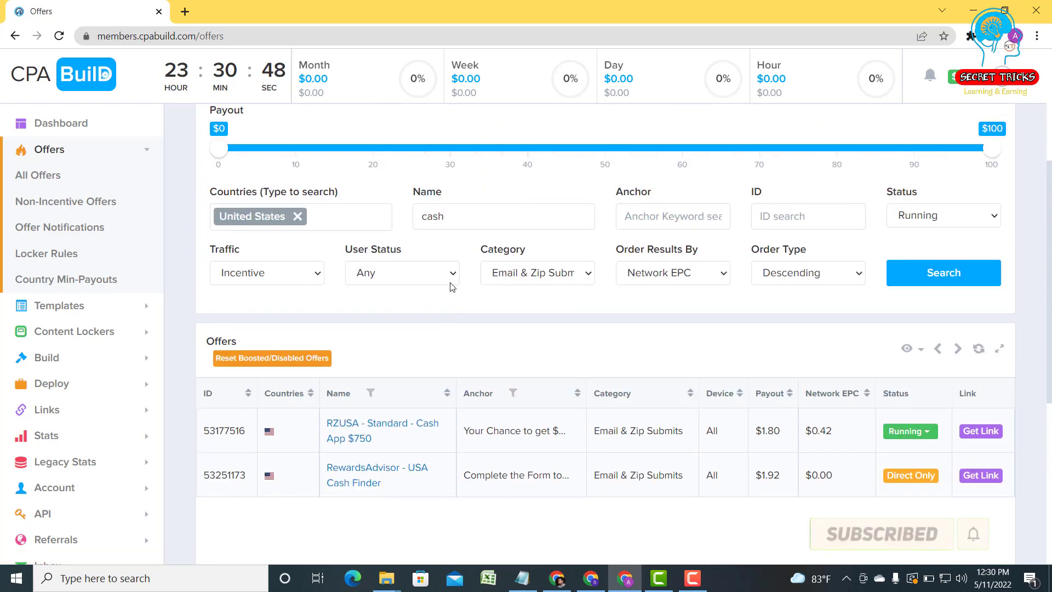
scroll(471, 296, up, 2)
scroll(477, 301, down, 2)
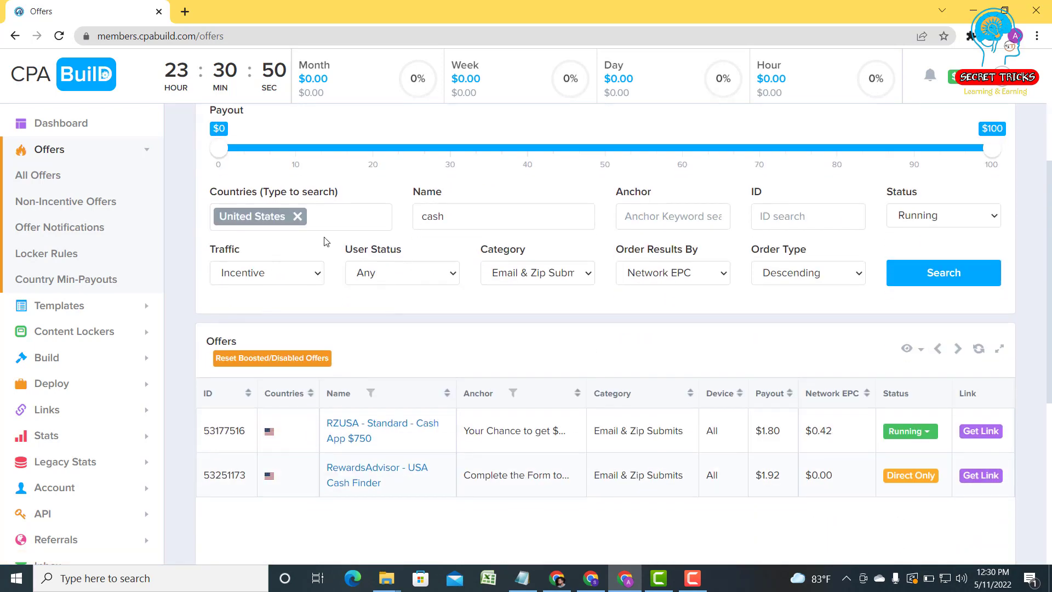
scroll(462, 299, down, 1)
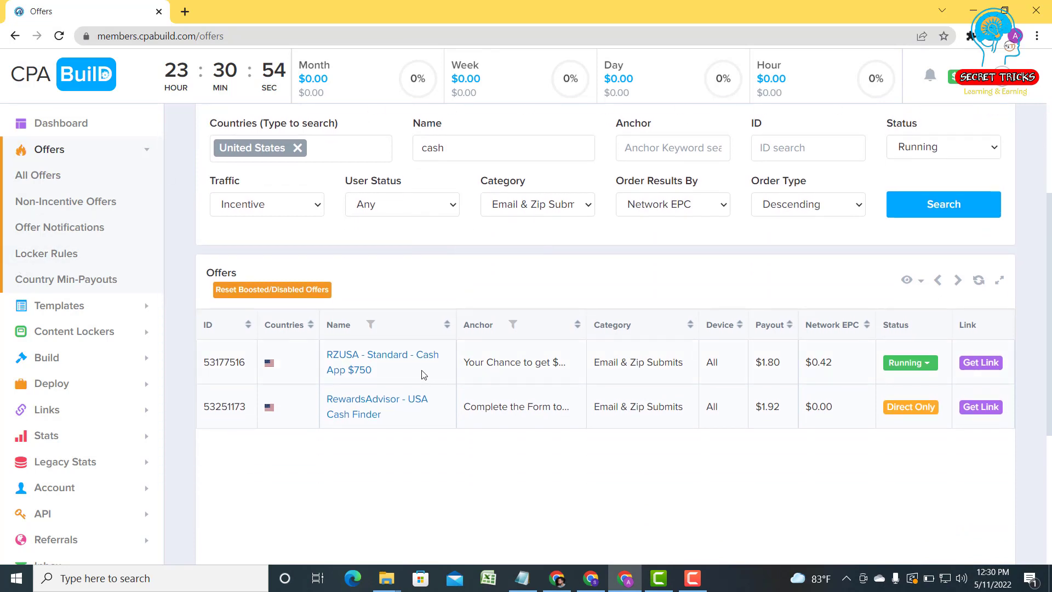
drag(422, 371, 326, 356)
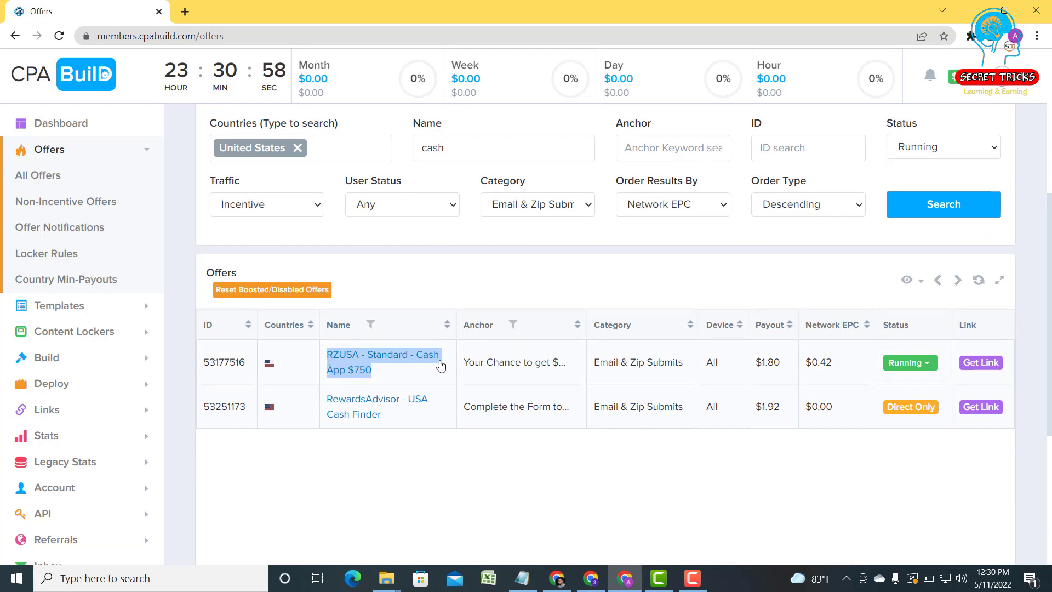
click(541, 366)
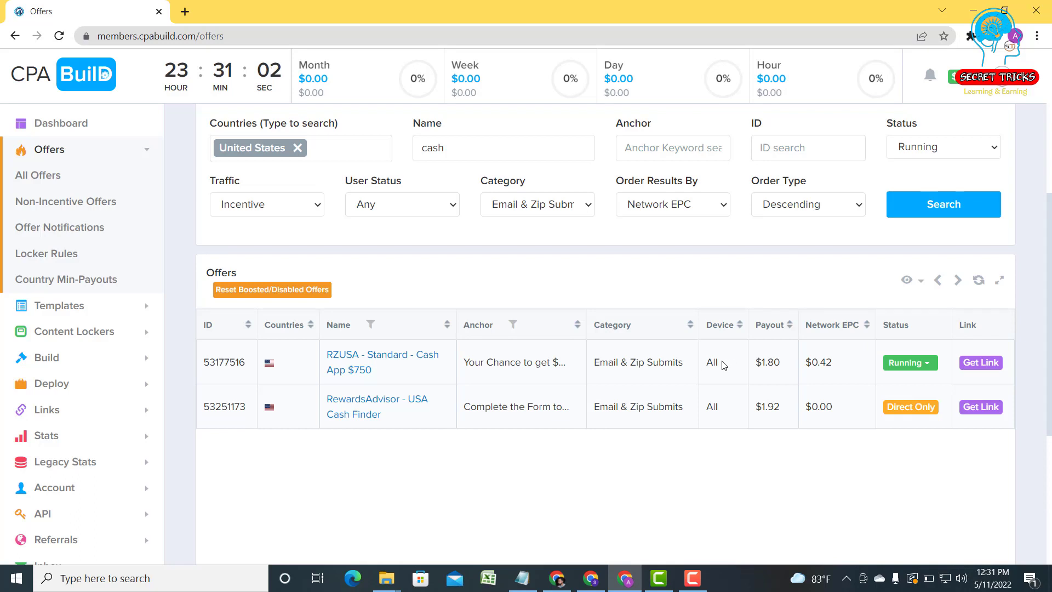
drag(722, 364, 706, 364)
click(763, 348)
drag(784, 364, 759, 362)
click(683, 427)
drag(688, 364, 616, 362)
click(669, 378)
drag(780, 365, 751, 367)
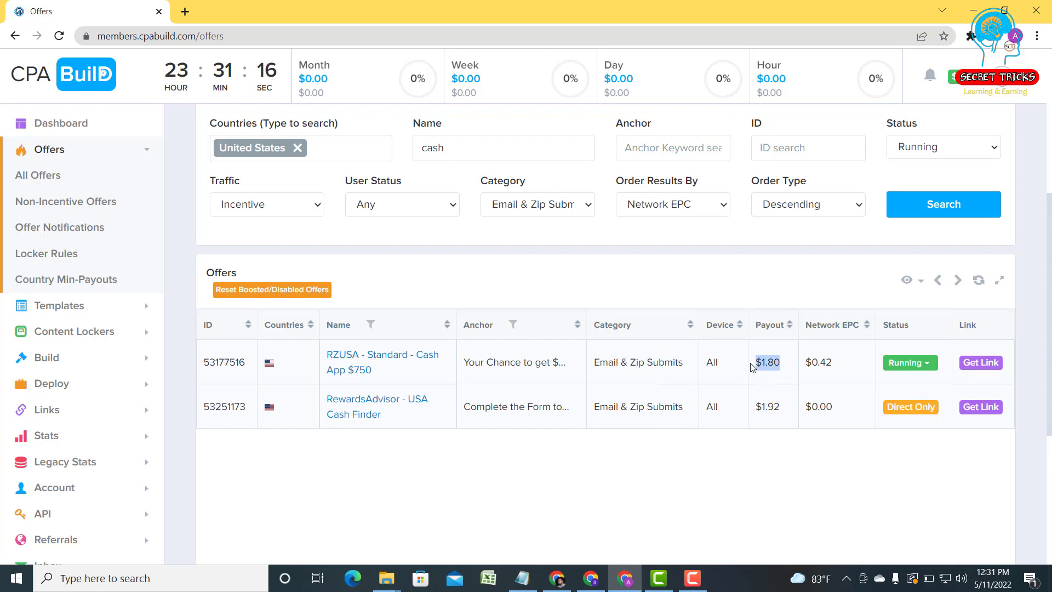
click(778, 378)
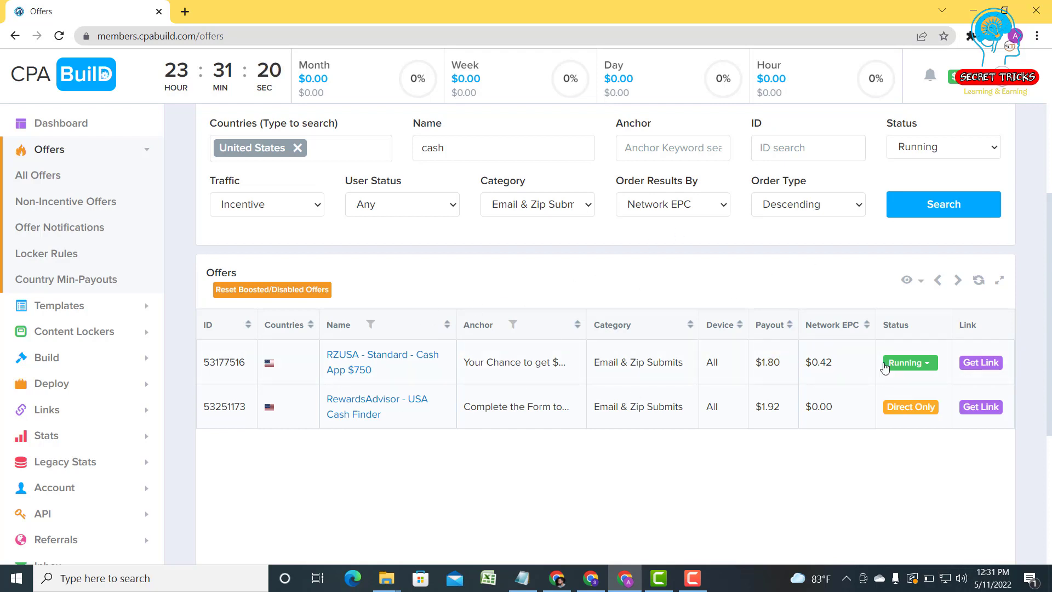
Get the offer link for RZUSA - Standard - Cash App $750, copy it, and close the Offer Link dialog
click(969, 364)
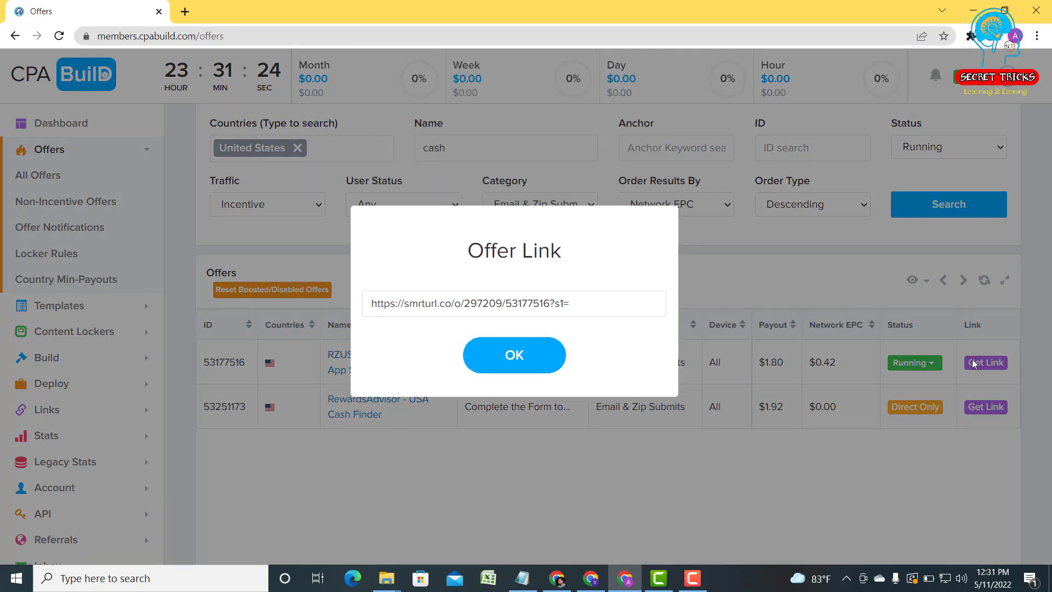
drag(587, 304, 374, 297)
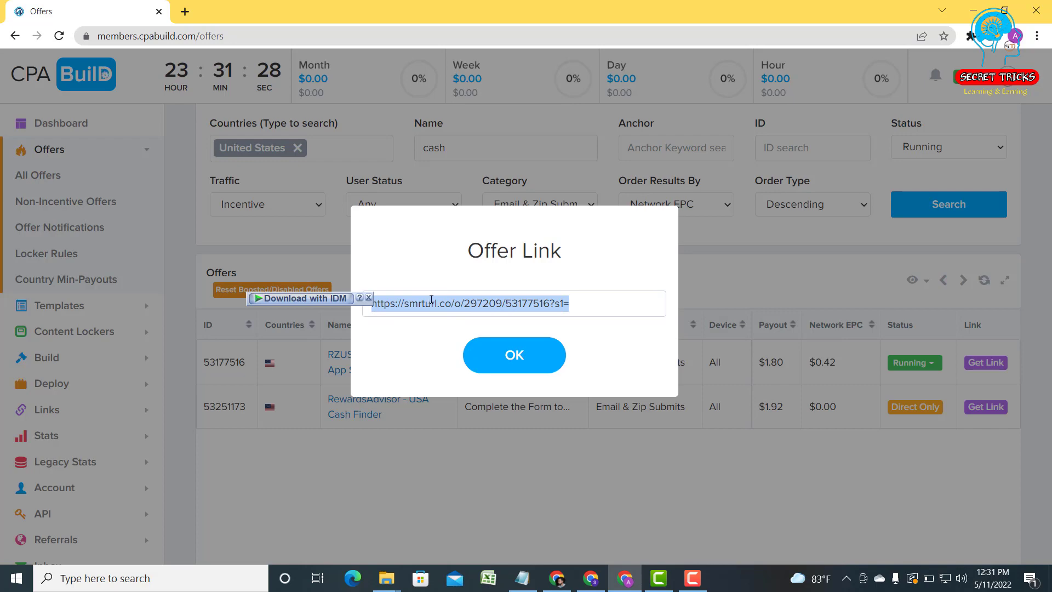
right_click(431, 299)
click(468, 348)
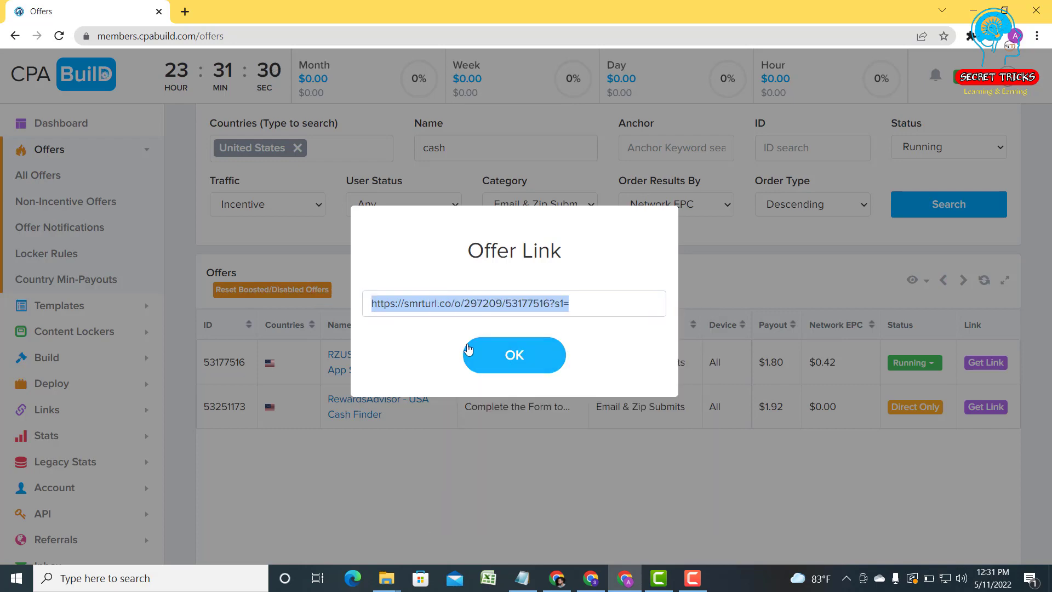
click(512, 456)
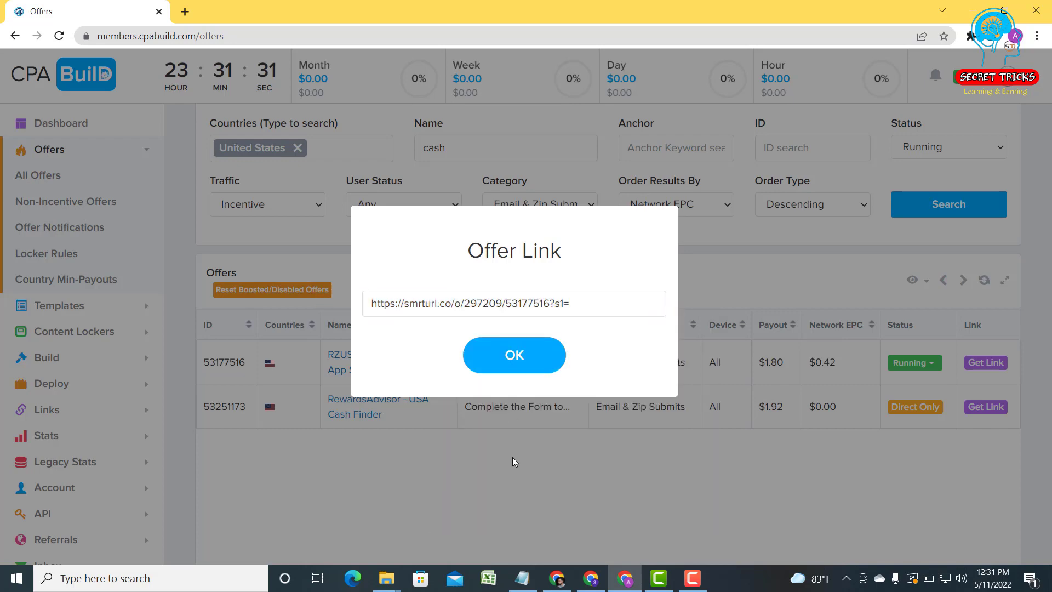
click(514, 356)
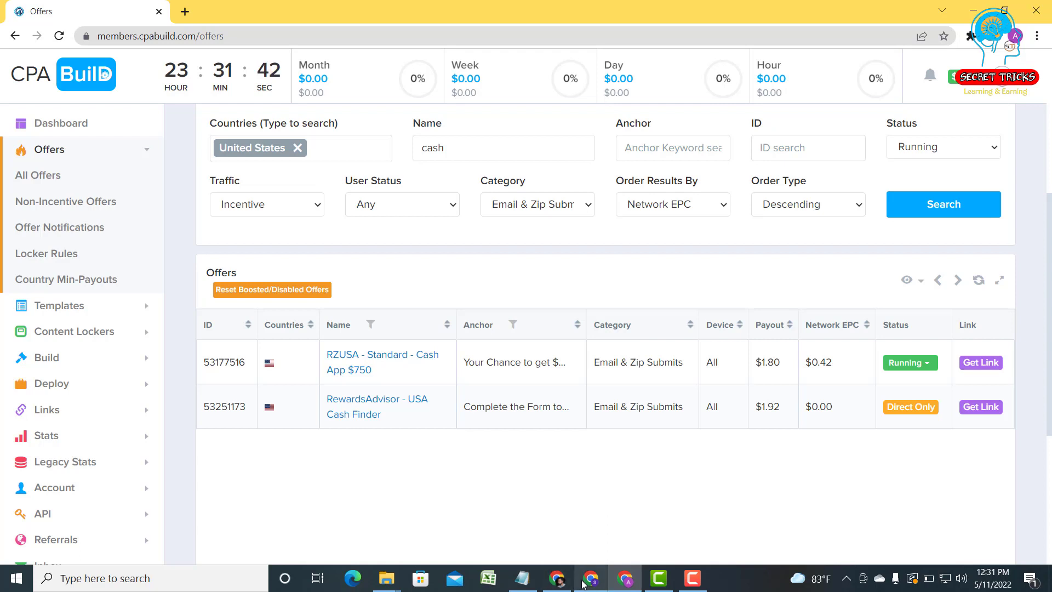
Switch to the Google Sites window and open the recent CashApp site for editing
mouse_move(587, 578)
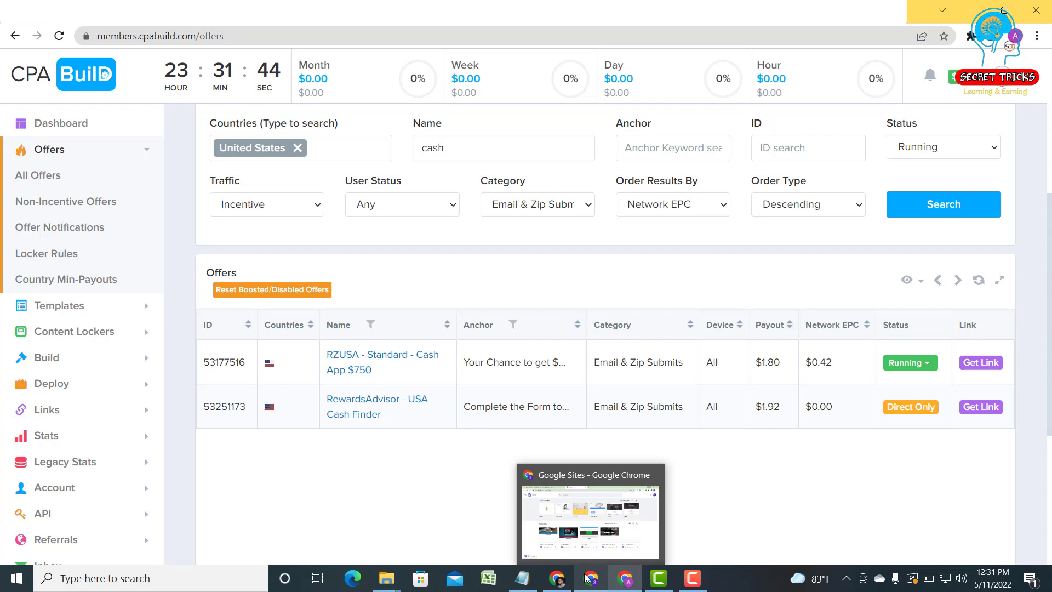
click(589, 578)
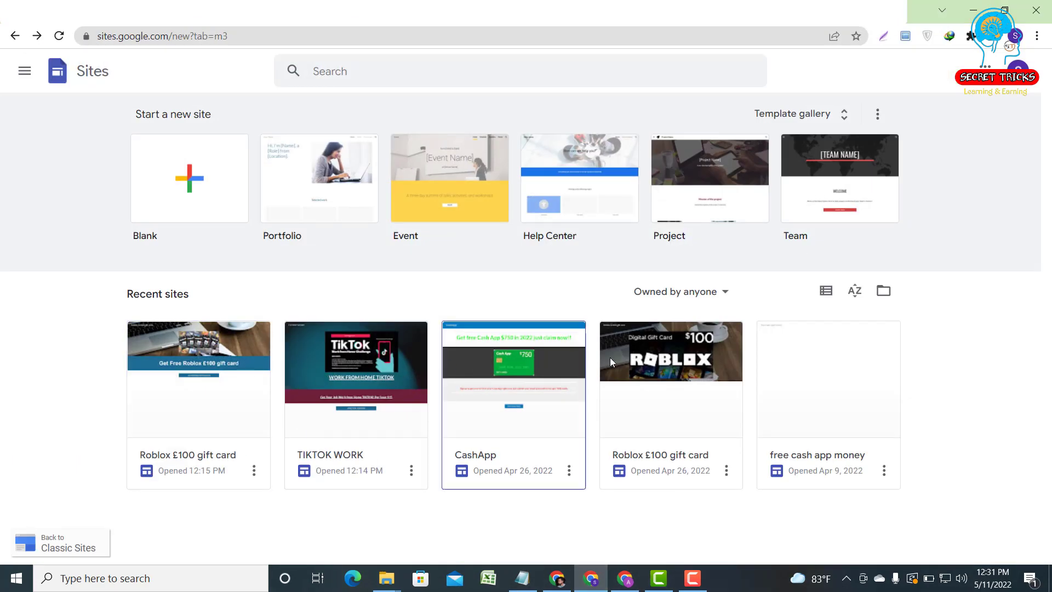
click(535, 365)
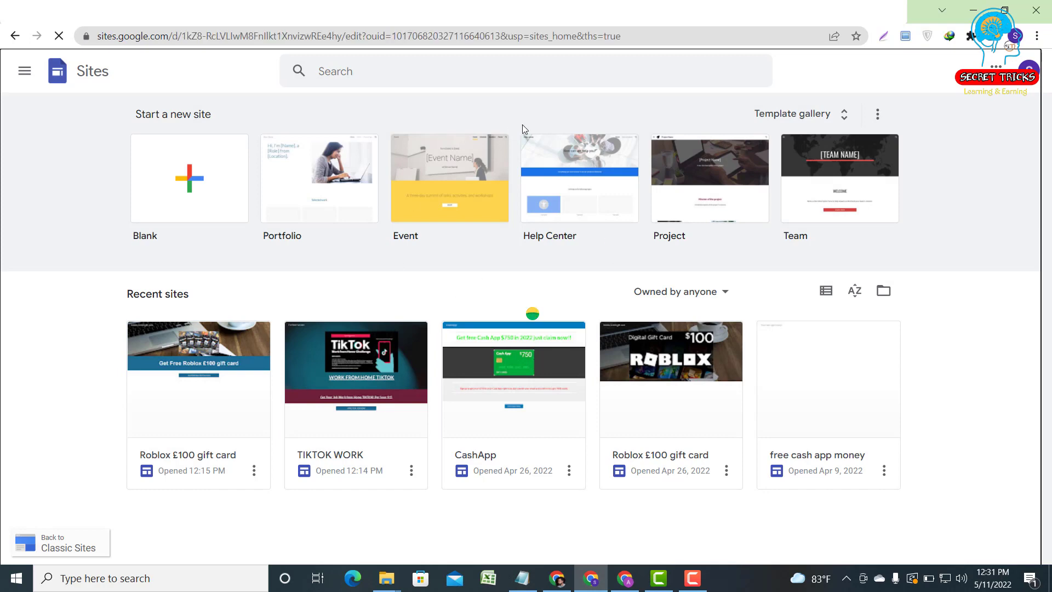
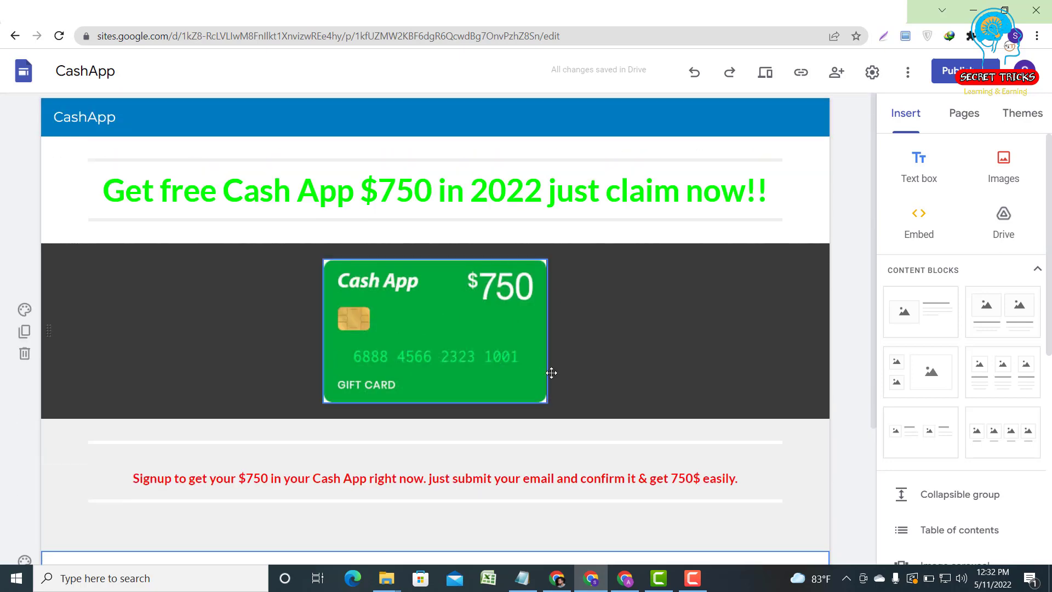
Copy the published link of the CashApp site and close the link dialog
click(804, 75)
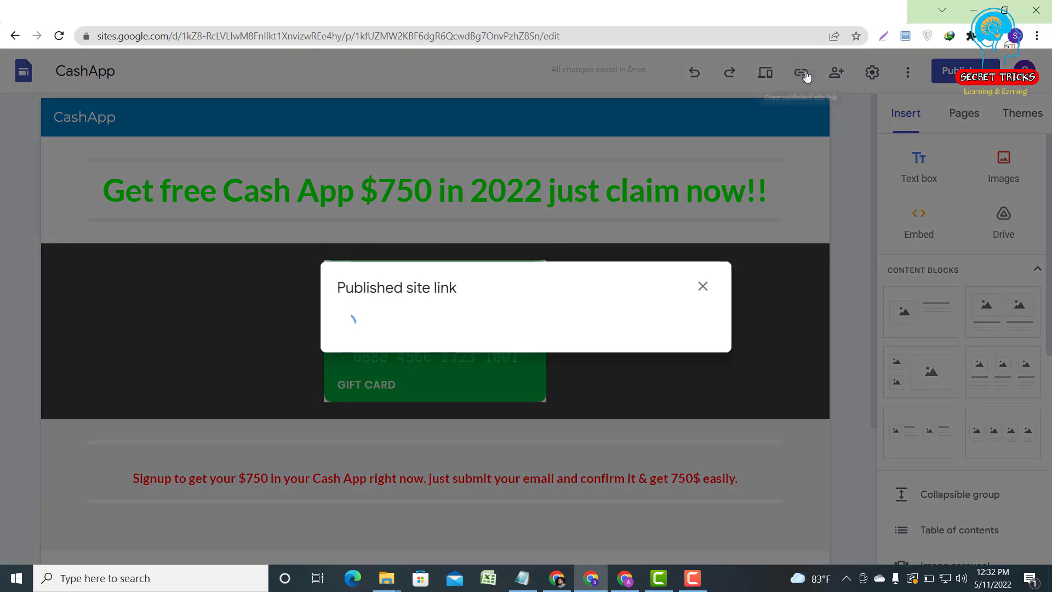
click(709, 323)
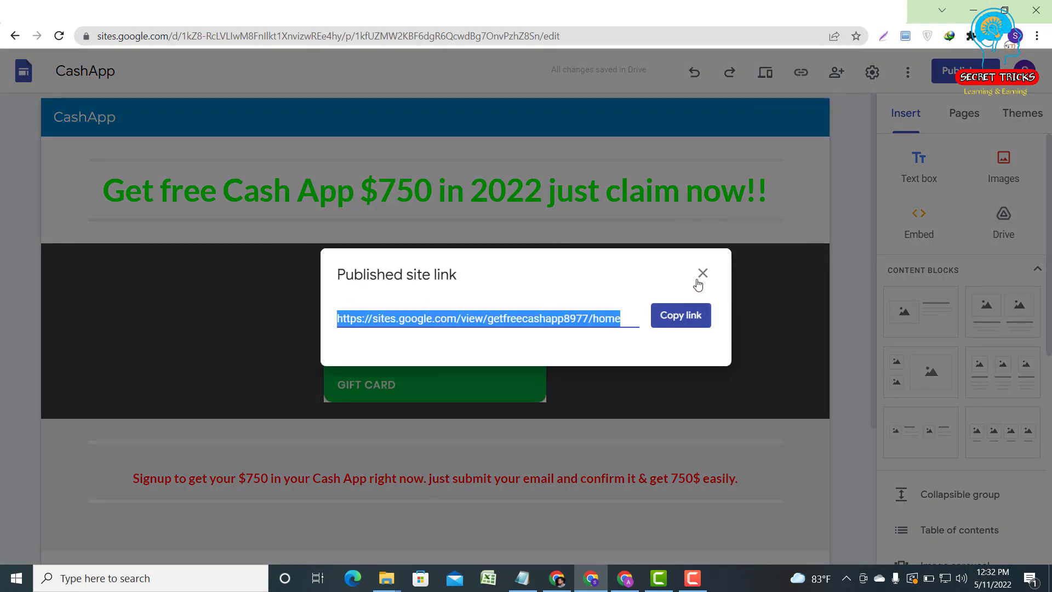
click(701, 276)
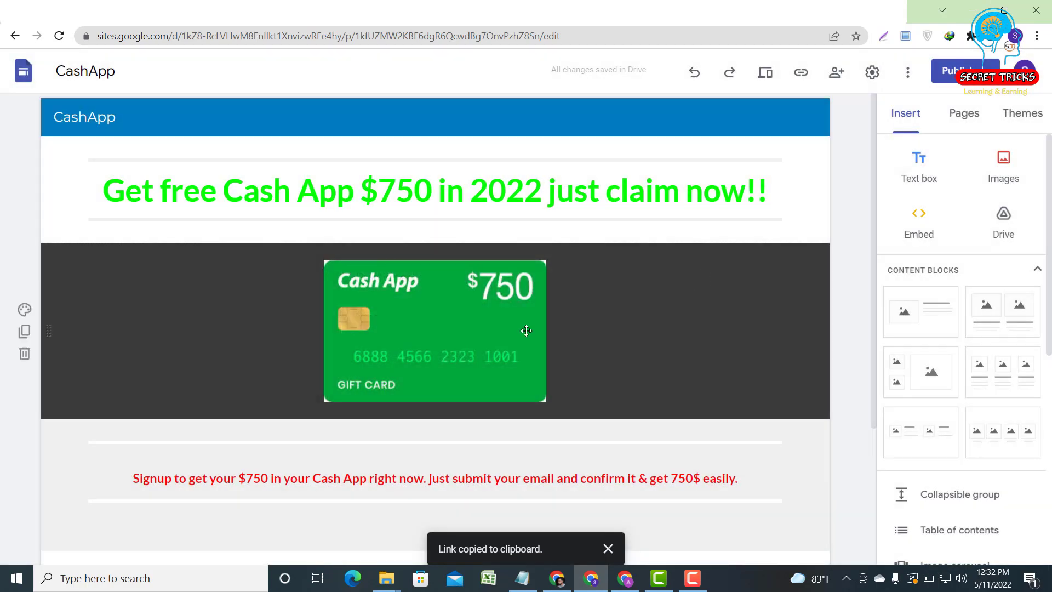
Switch back to the CPABuild offers page and review the Banned Traffic Sources and Banned Content rules
click(625, 578)
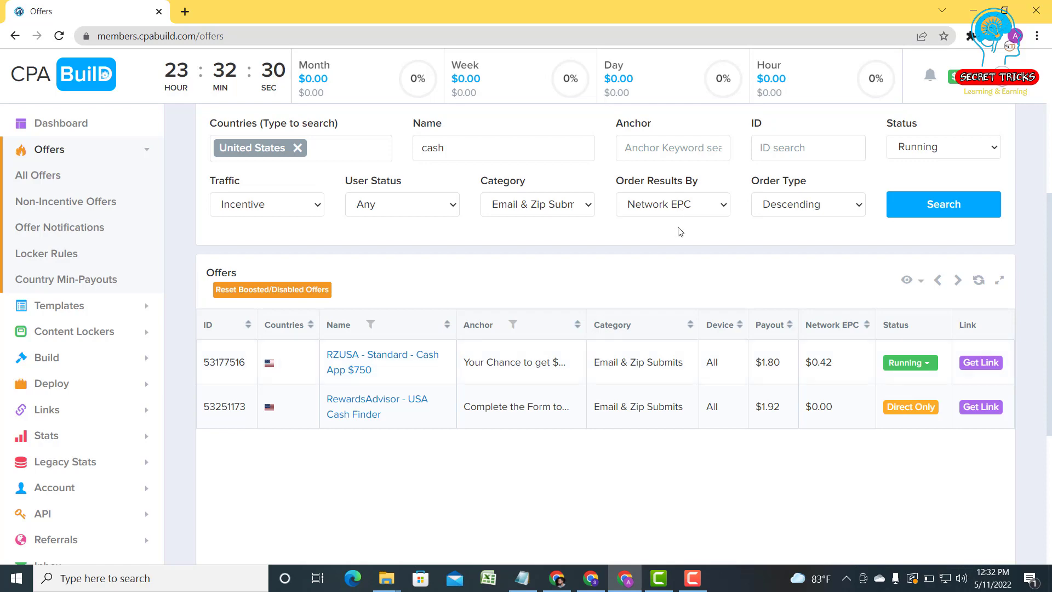
scroll(678, 228, up, 3)
scroll(425, 265, down, 4)
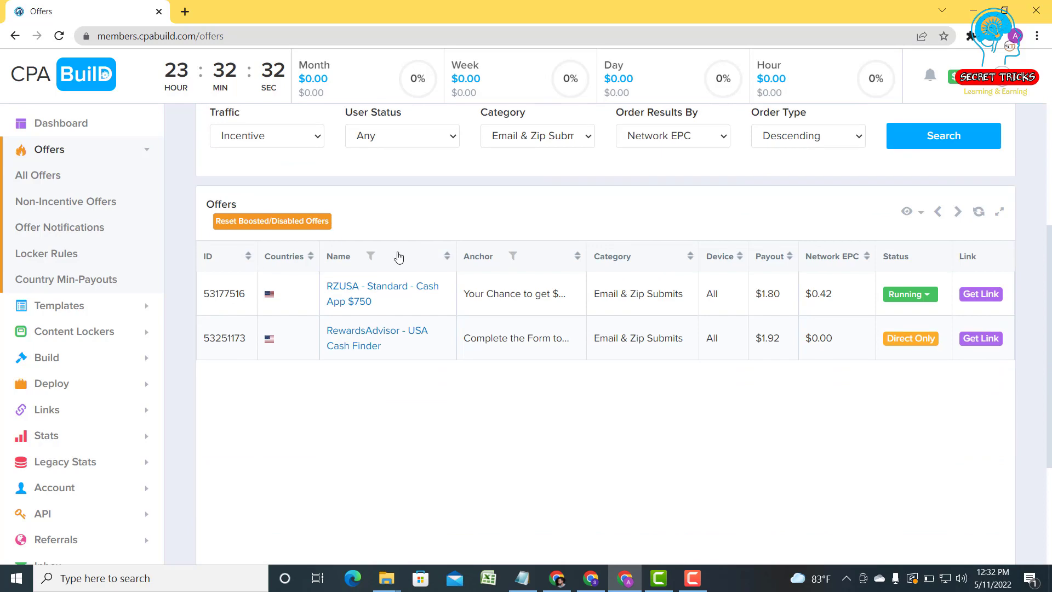
scroll(400, 254, up, 6)
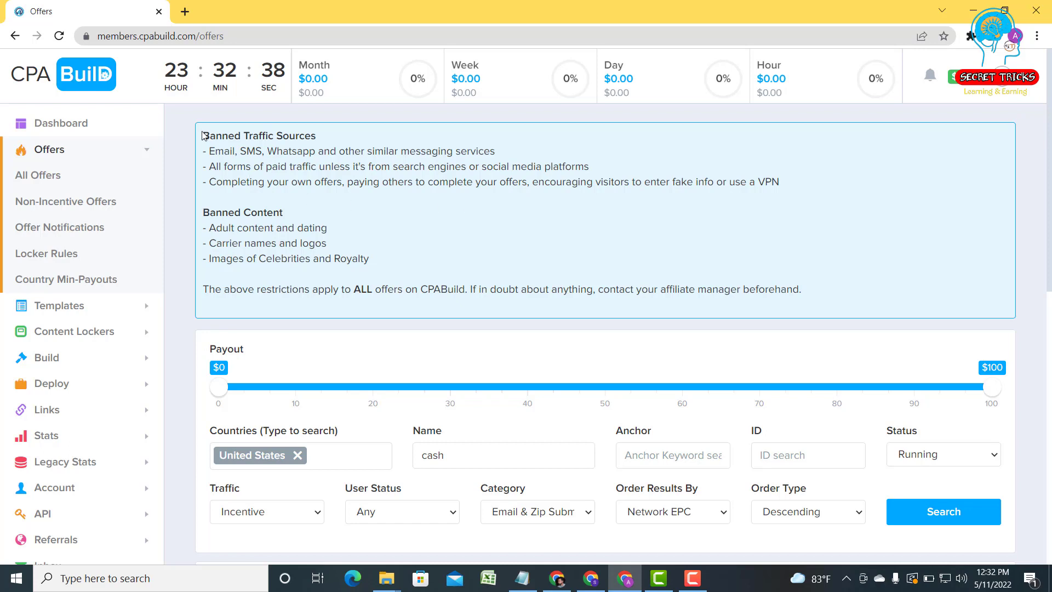
drag(202, 135, 369, 262)
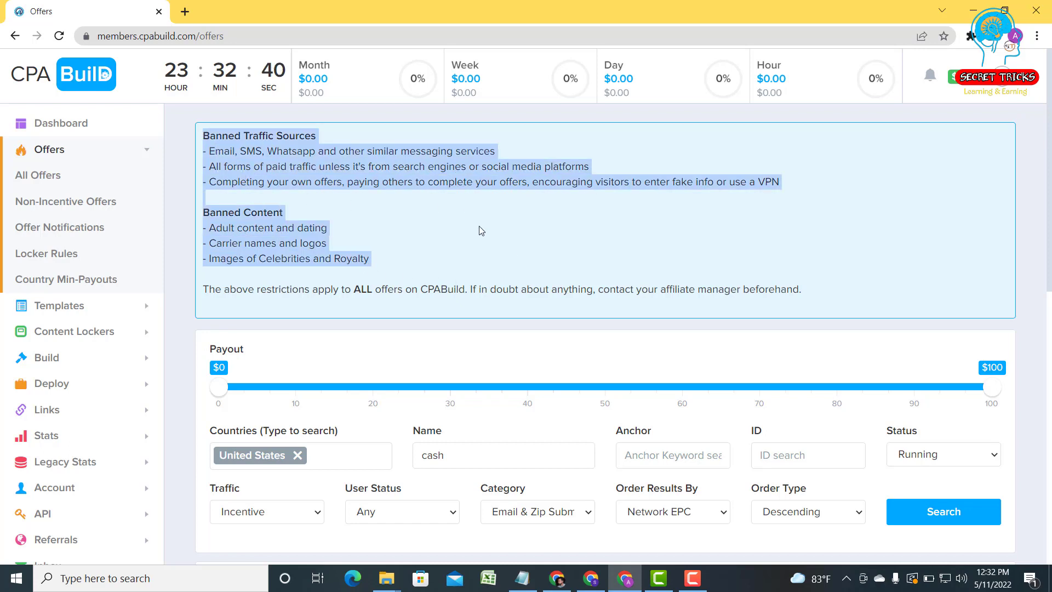
click(441, 221)
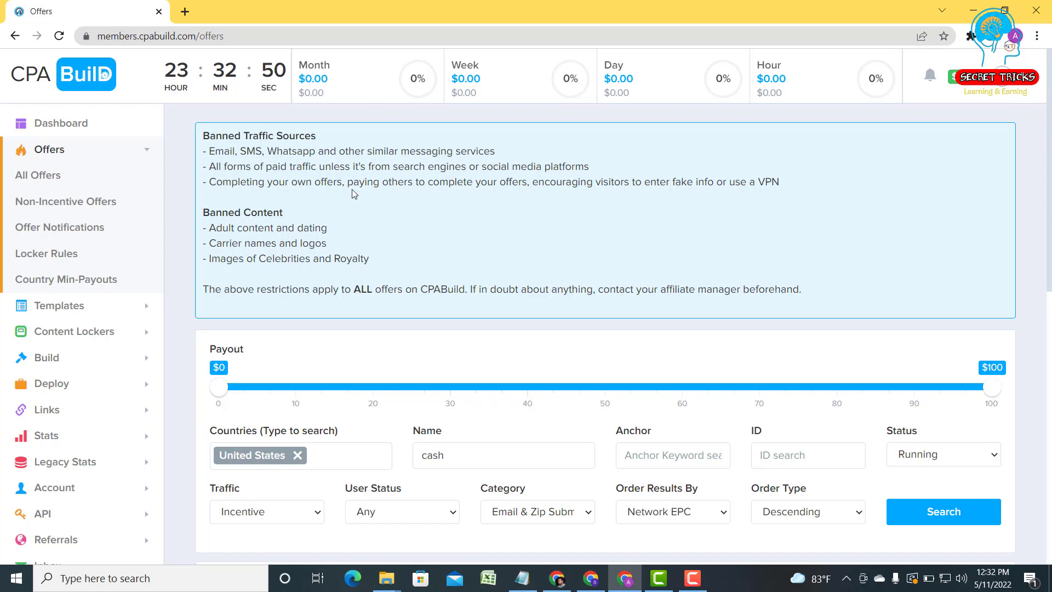
drag(329, 136, 193, 145)
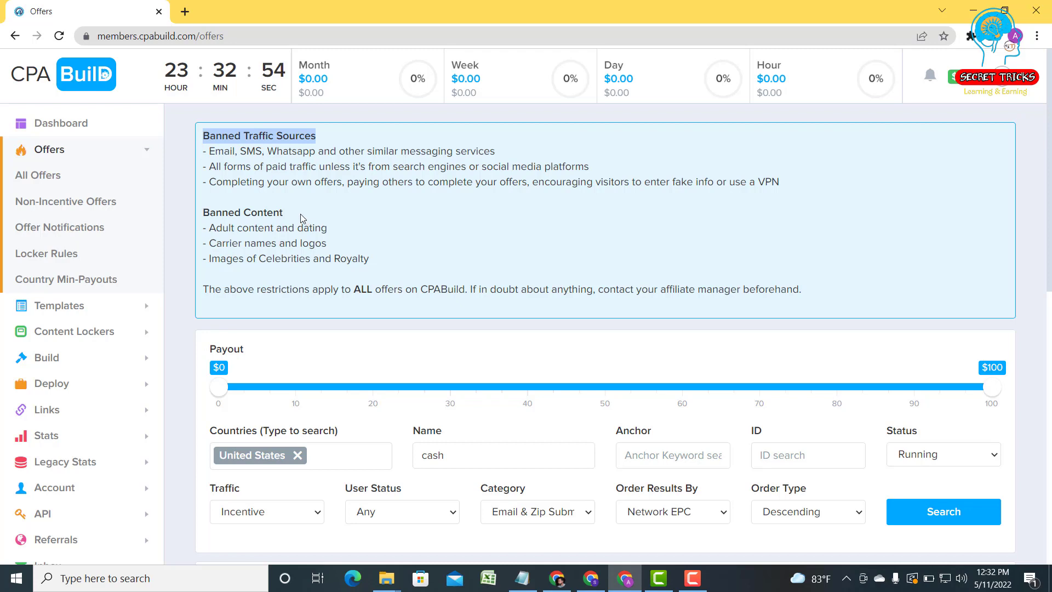
drag(300, 218, 201, 217)
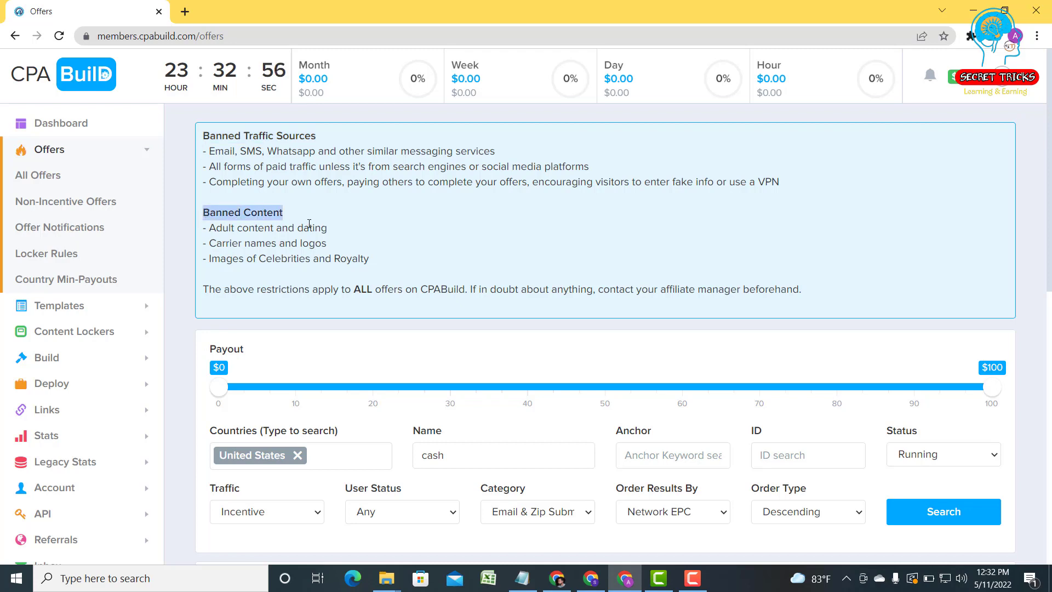
Read the Banned Content rules on adult content and dating, carrier names and logos, and images of celebrities and royalty
drag(335, 228, 212, 227)
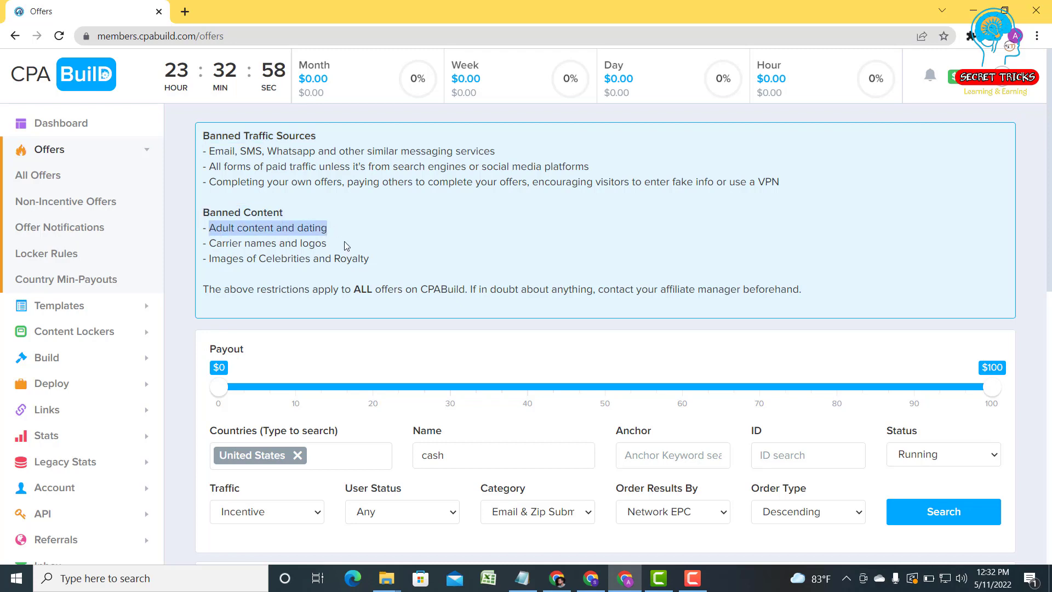
click(391, 243)
drag(363, 259, 205, 247)
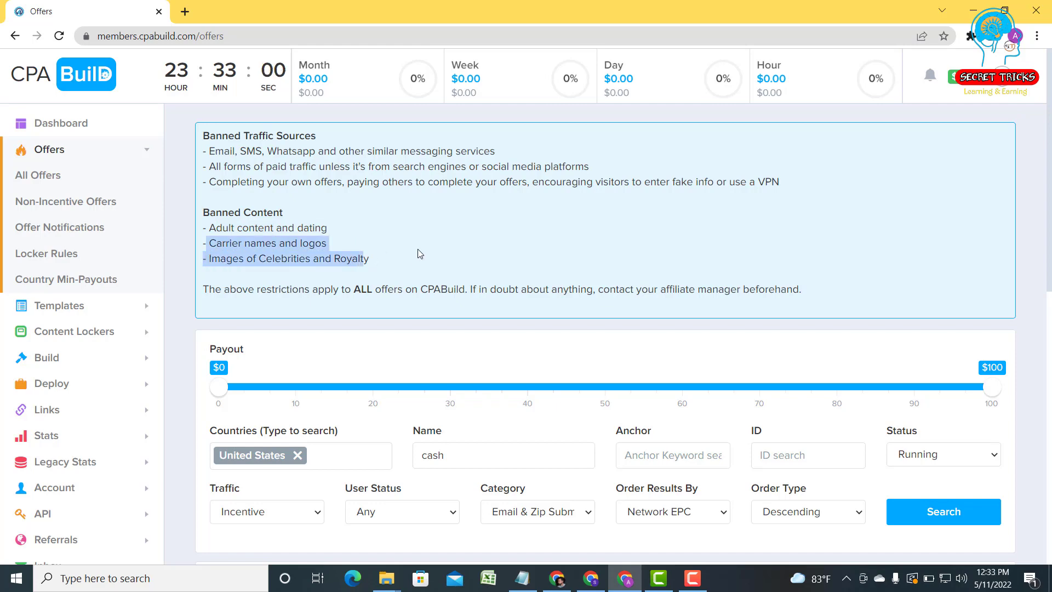
click(419, 253)
scroll(431, 224, down, 5)
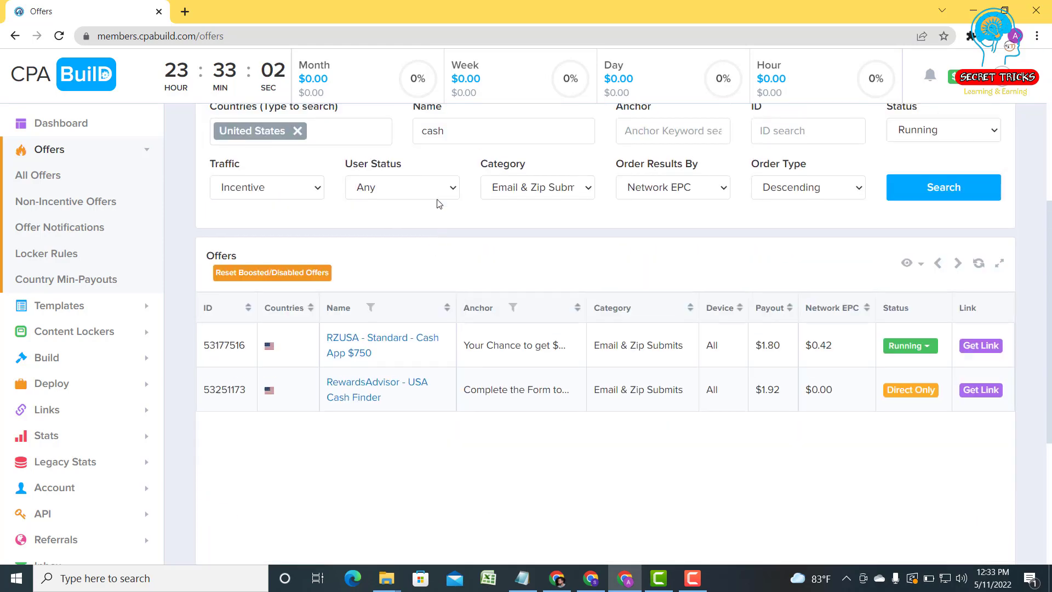
Remove the United States country filter and reload the All Offers page to reset the remaining search filters
scroll(427, 214, up, 5)
click(301, 456)
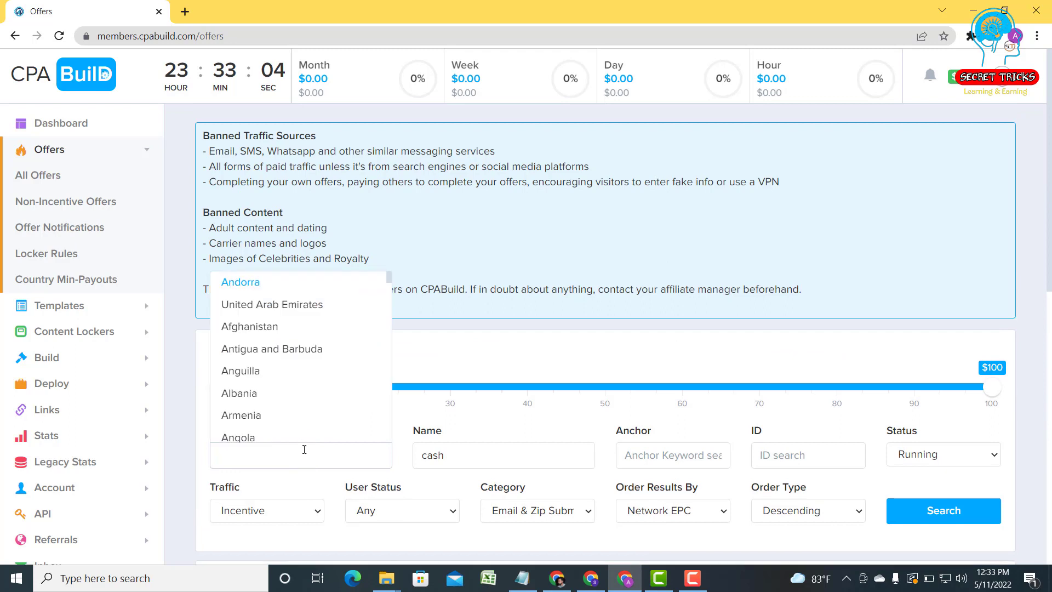
click(51, 152)
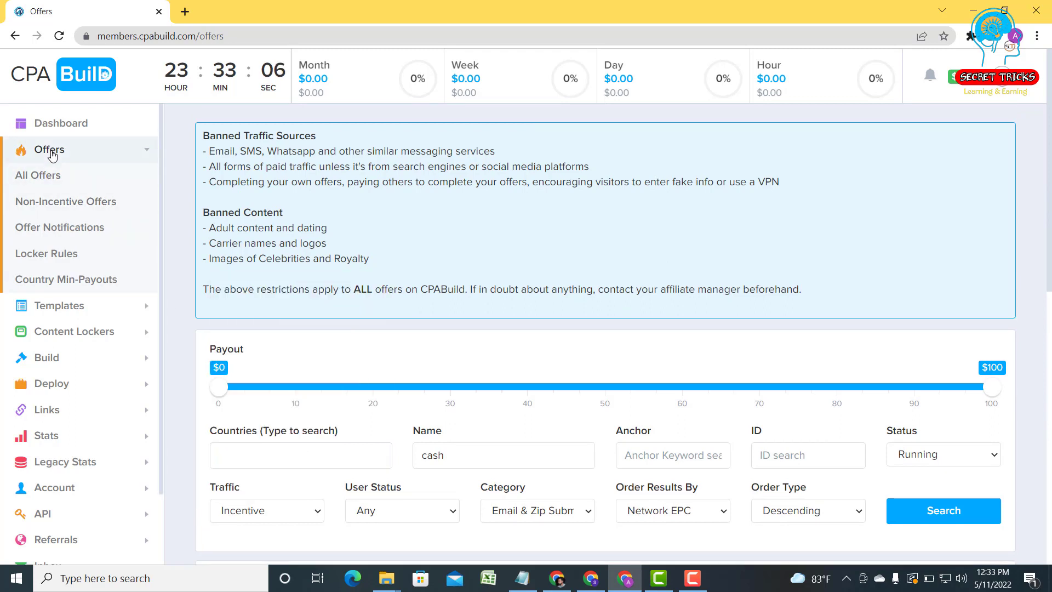
click(51, 153)
click(51, 153)
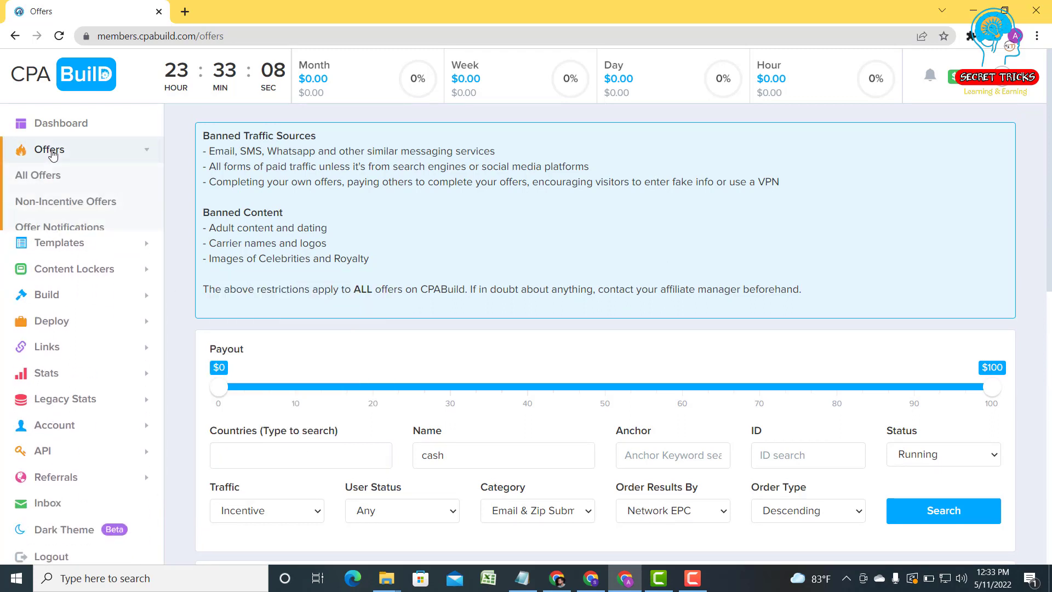
click(49, 175)
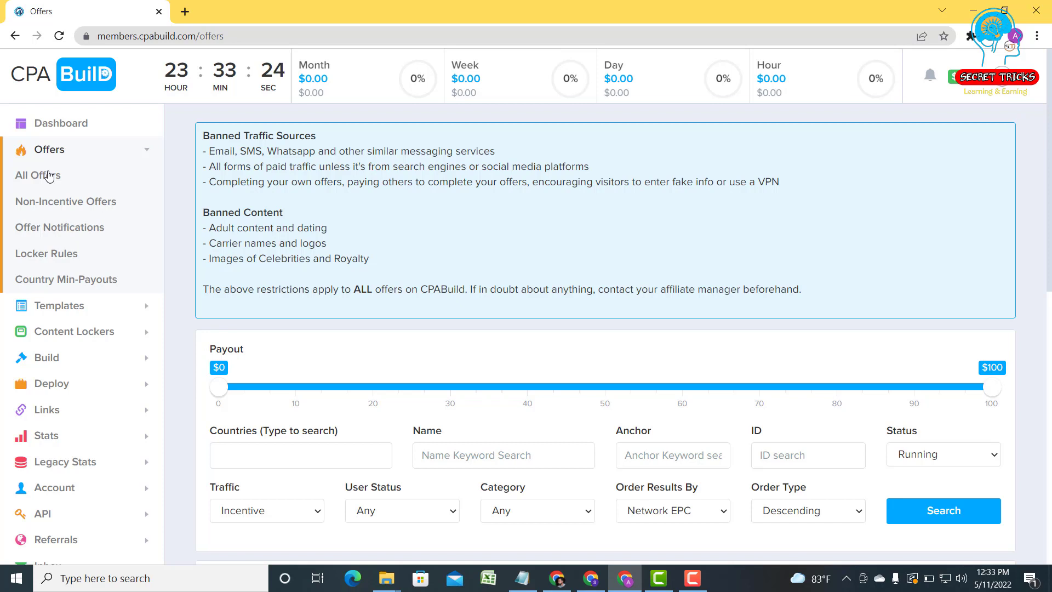
scroll(49, 176, down, 2)
scroll(294, 170, down, 5)
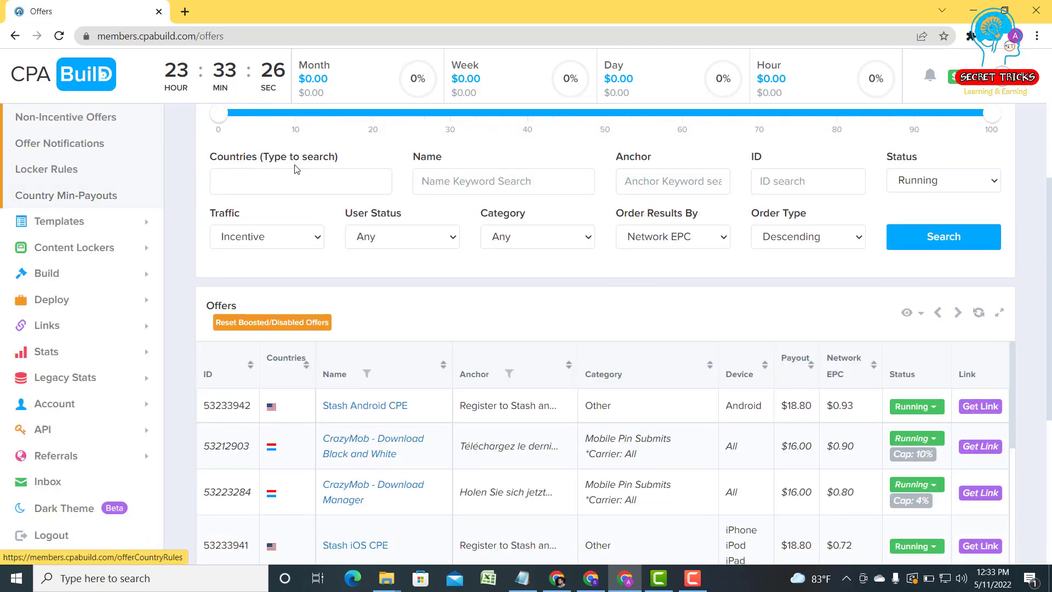
click(261, 180)
scroll(261, 280, down, 10)
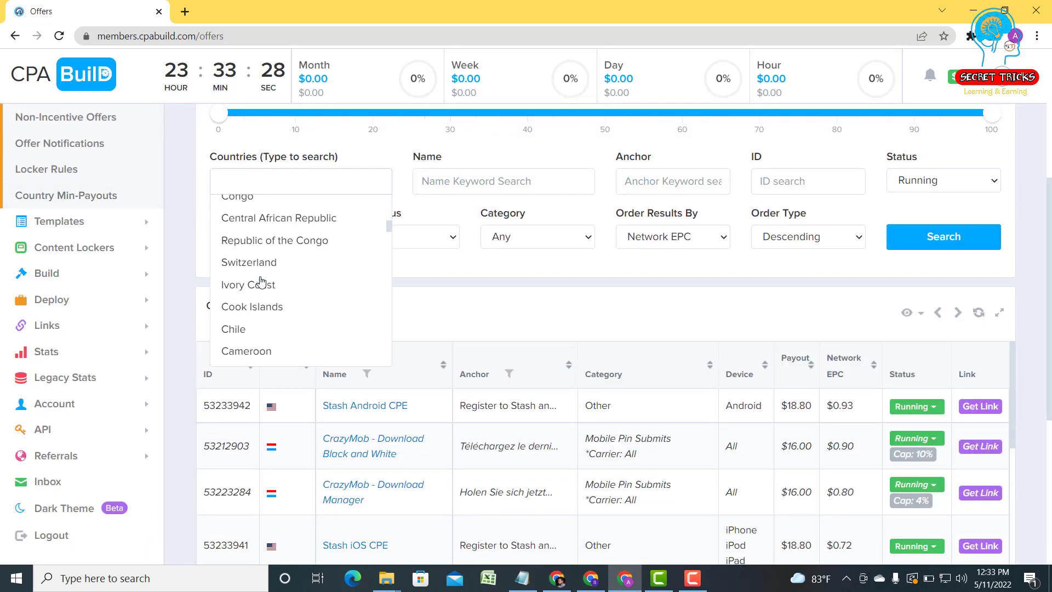
scroll(261, 279, down, 10)
click(272, 181)
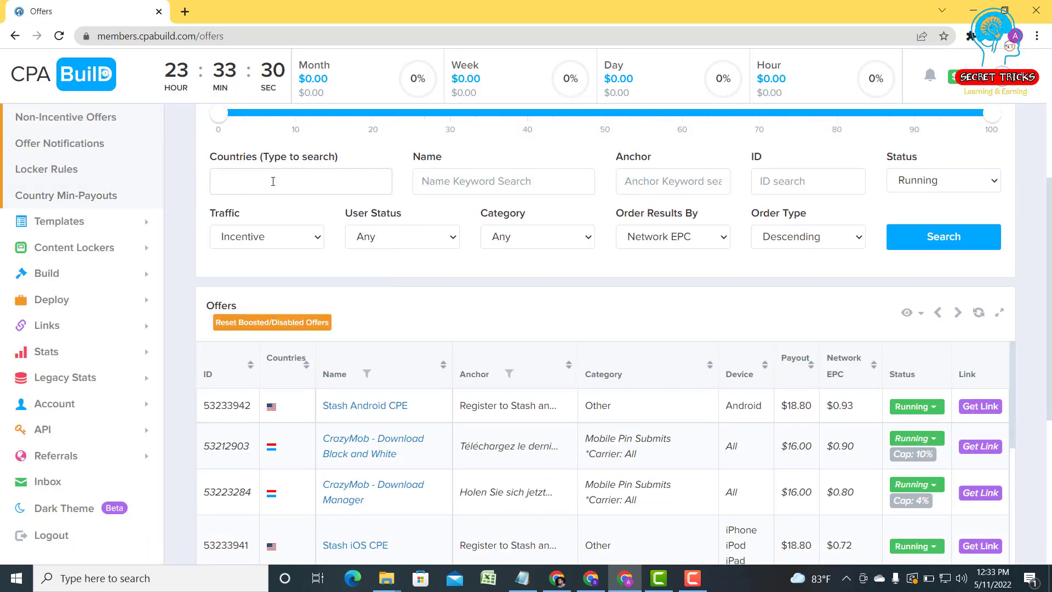
Search the offers for the name "amazon" without a country or category filter
scroll(300, 236, up, 2)
scroll(286, 250, down, 2)
text(amaon)
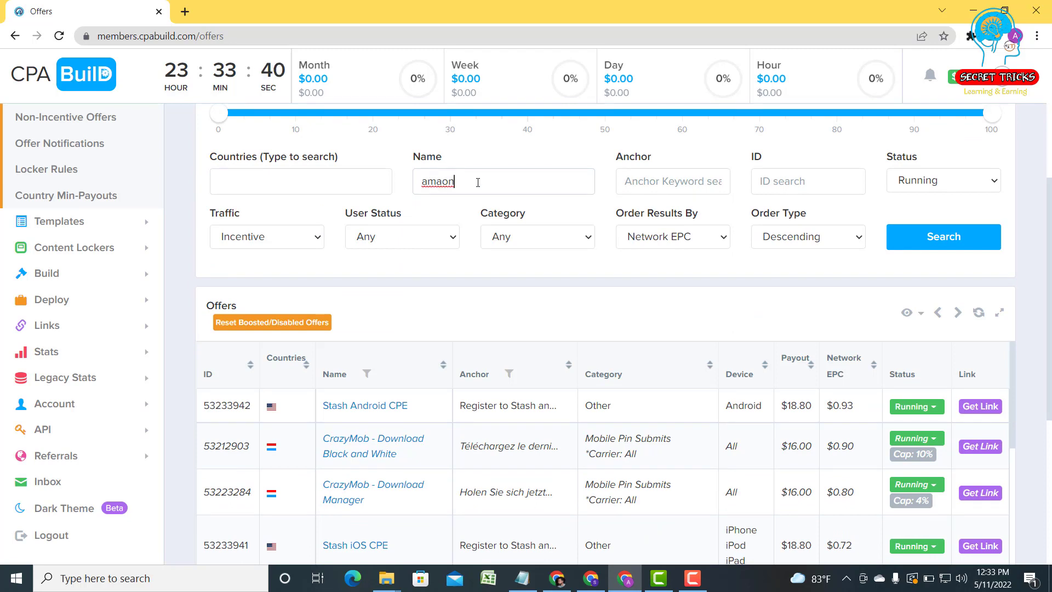
key(BackSpace)
key(BackSpace)
text(azon)
click(928, 248)
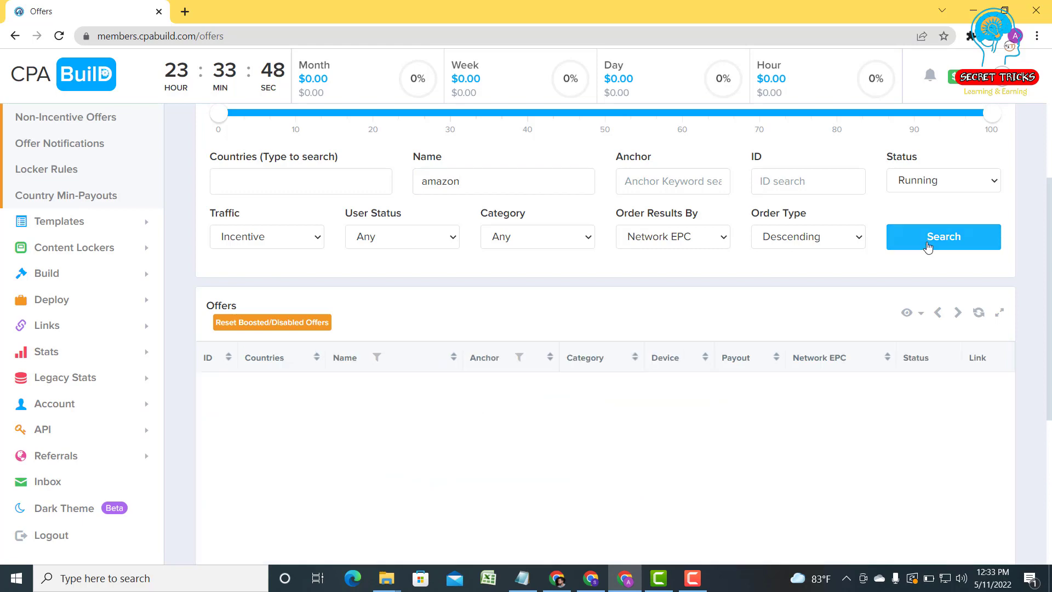
Look over the Amazon offers, comparing their countries, categories, payouts and statuses
scroll(860, 291, down, 2)
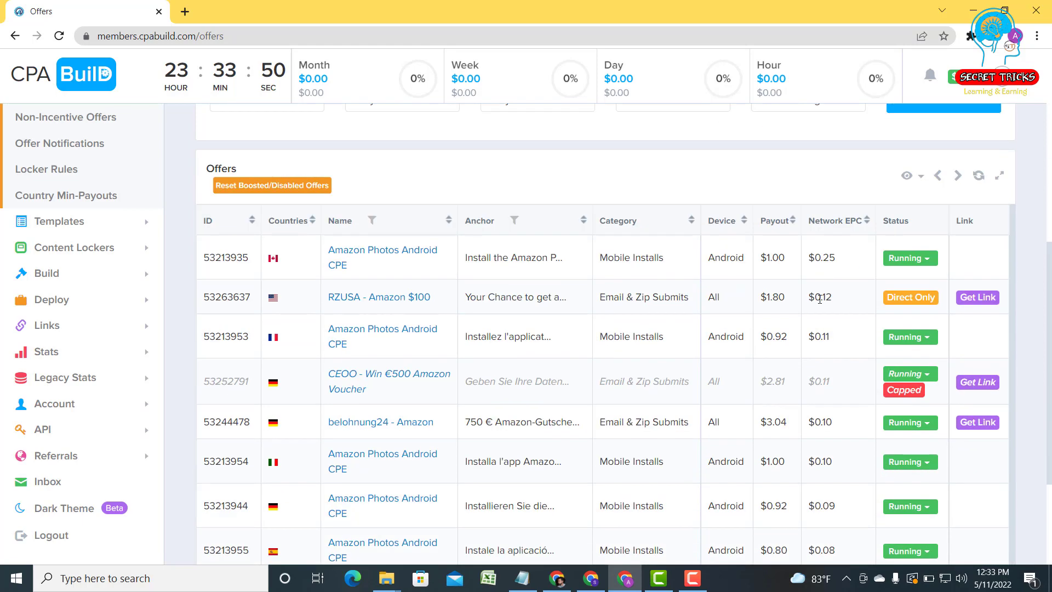
scroll(774, 284, up, 1)
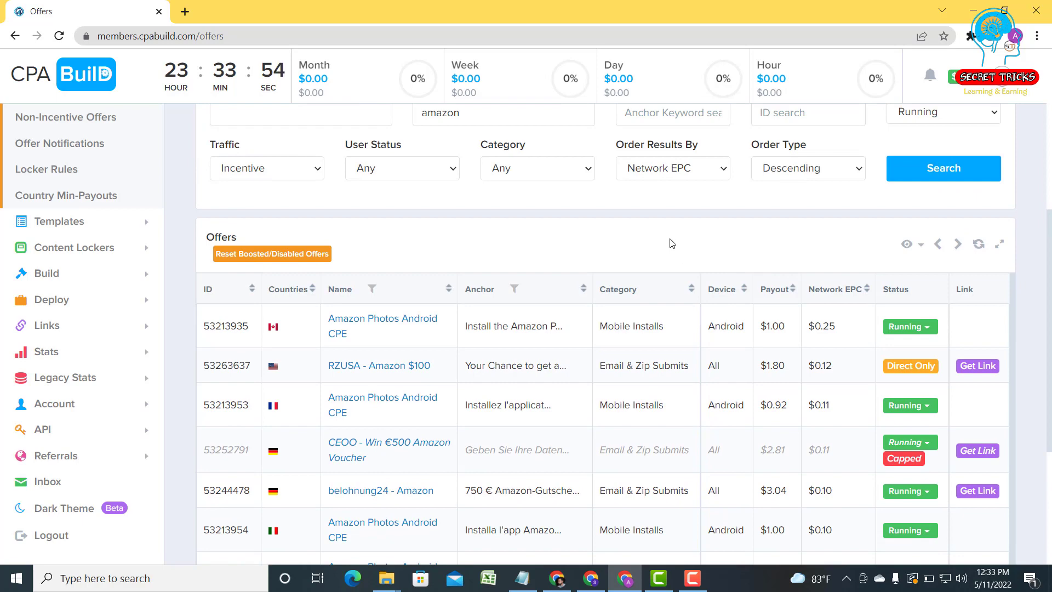
scroll(672, 243, down, 2)
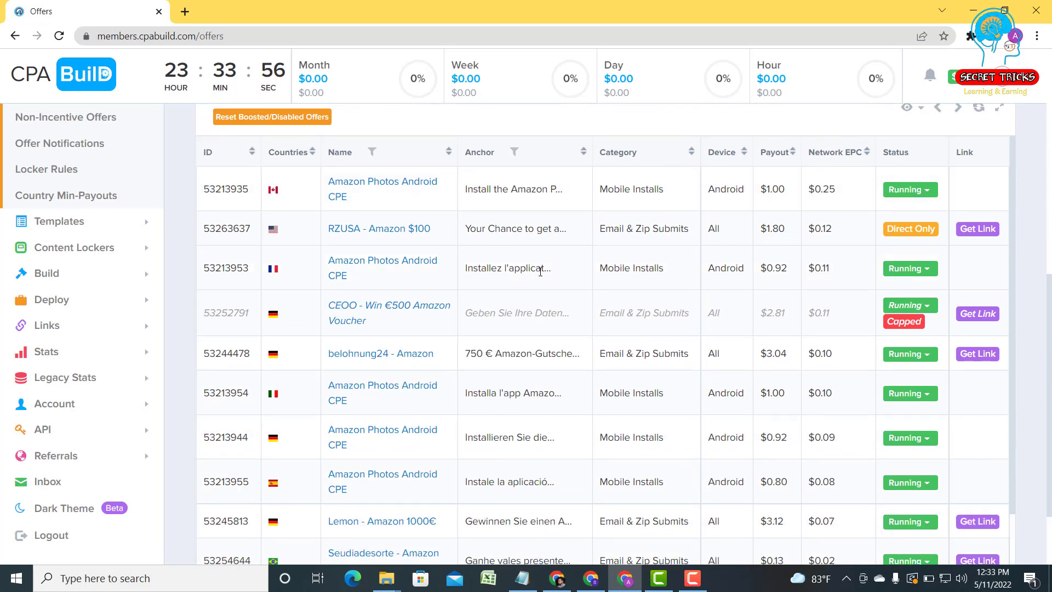
scroll(540, 271, up, 2)
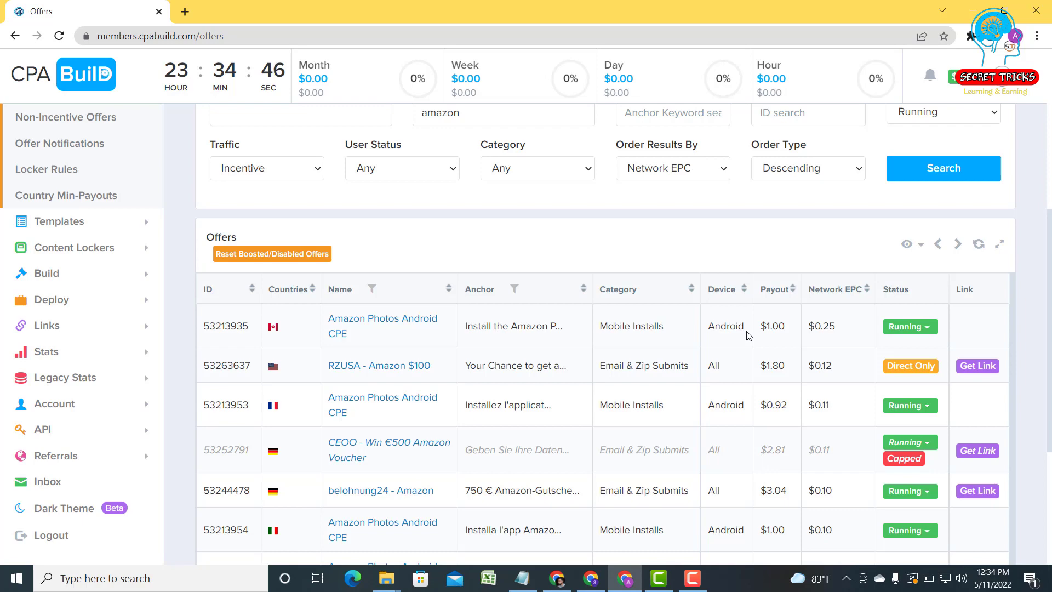
scroll(395, 349, down, 2)
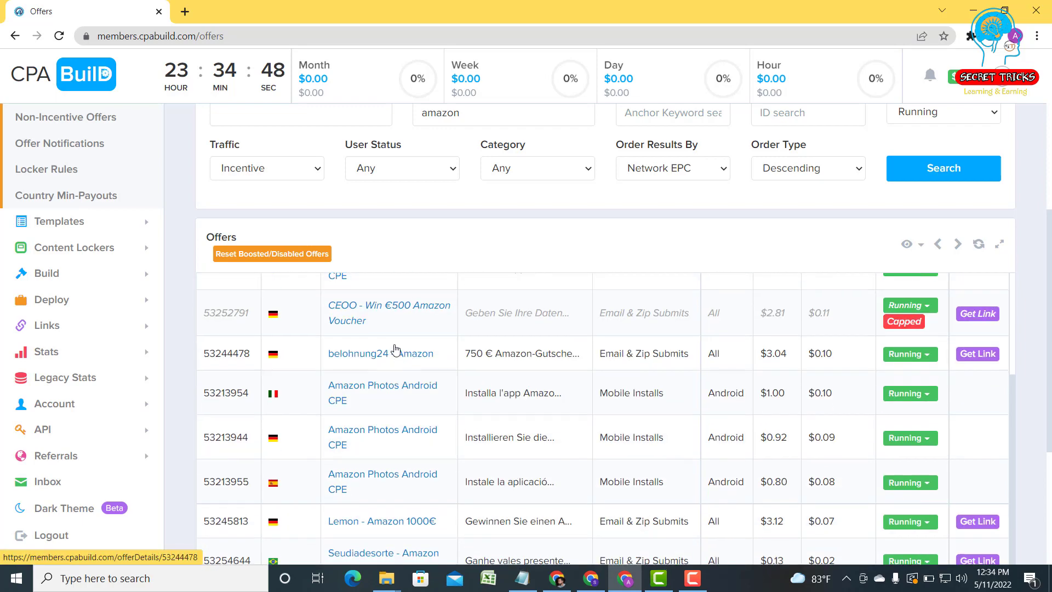
scroll(396, 349, up, 2)
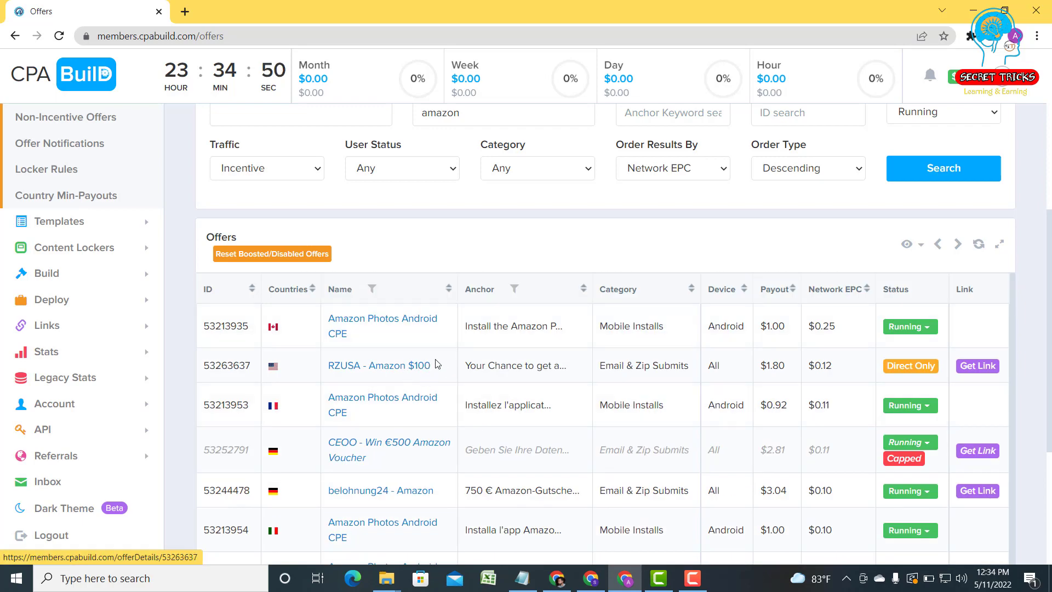
Examine the name, category and device of the RZUSA - Amazon $100 offer and check the name keyword used for the search
drag(436, 365, 369, 367)
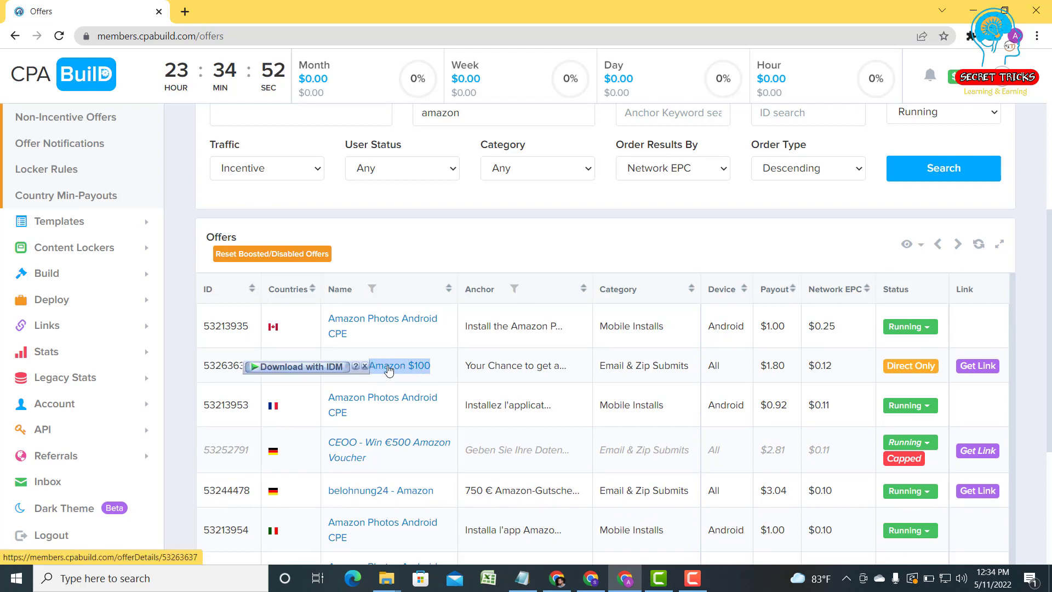
drag(589, 368, 705, 370)
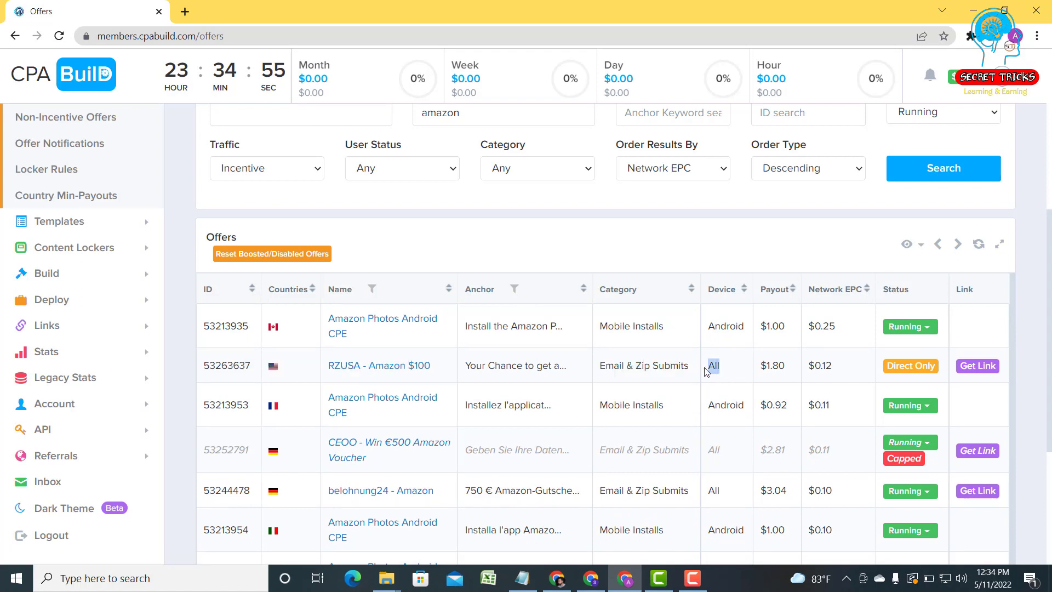
click(732, 370)
scroll(735, 362, down, 1)
scroll(732, 362, up, 1)
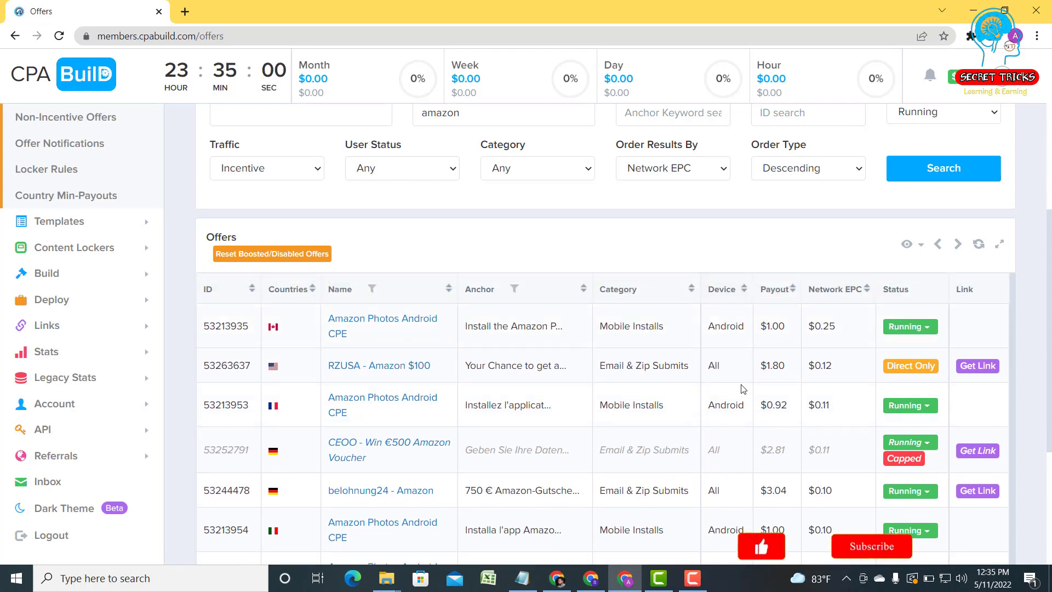
scroll(739, 378, down, 2)
scroll(709, 392, up, 2)
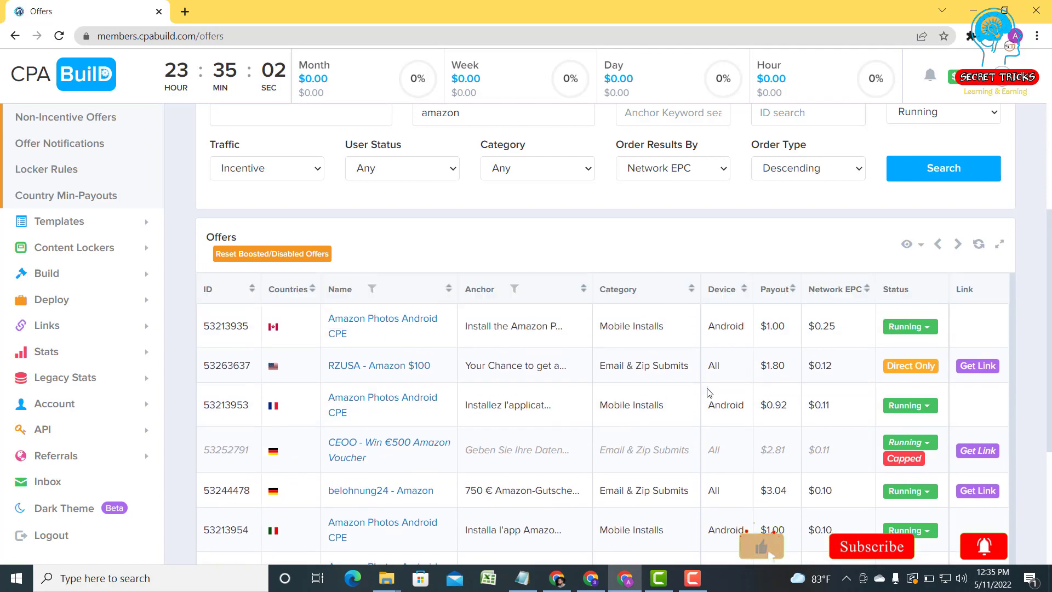
scroll(471, 386, up, 4)
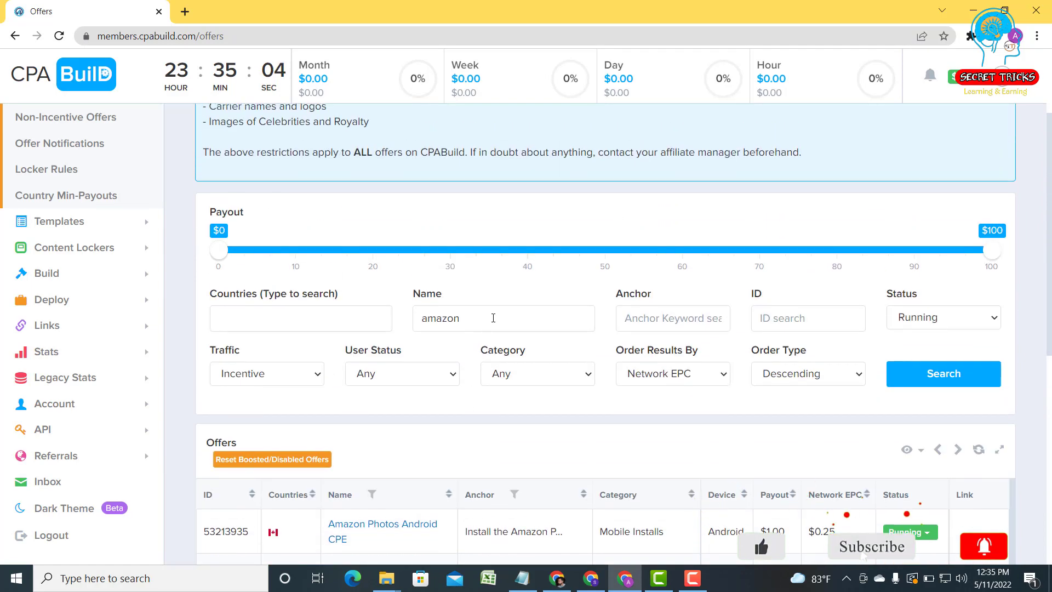
drag(493, 317, 419, 318)
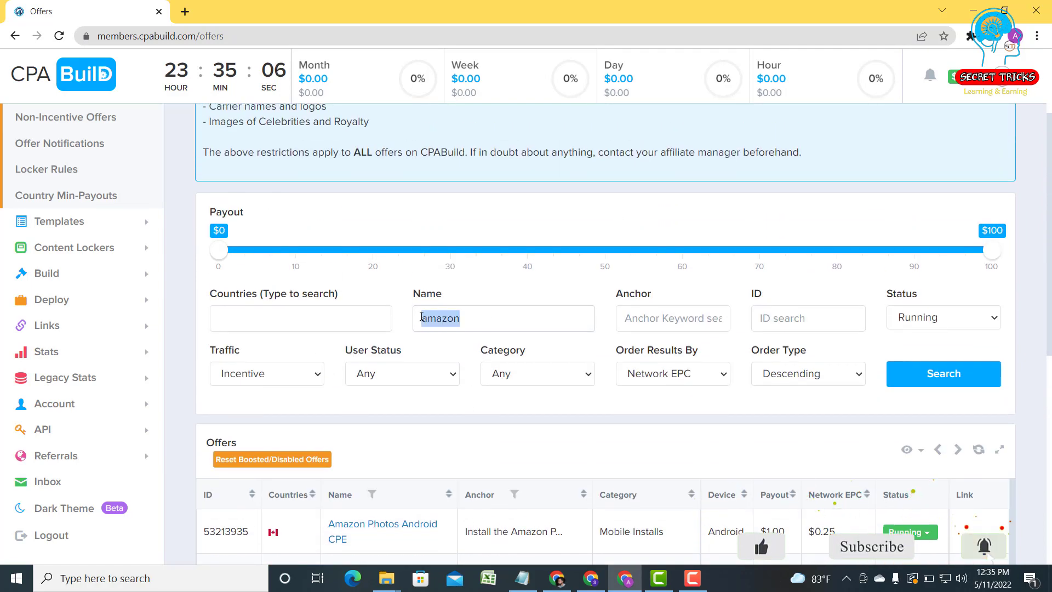
click(506, 227)
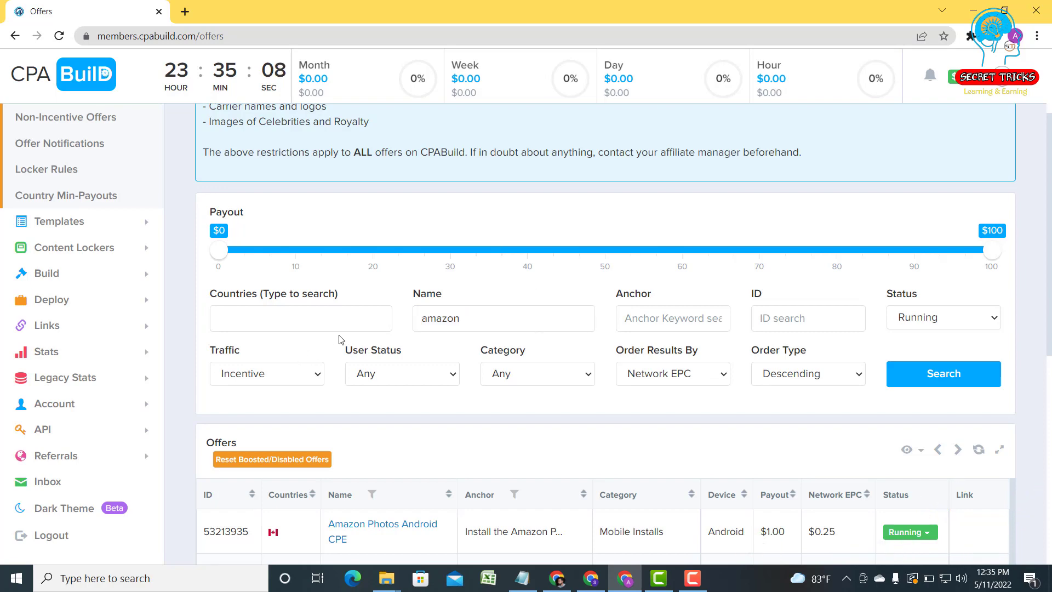
Review the full list of Amazon offers and read the anchor text of the belohnung24 - Amazon offer
scroll(440, 334, down, 10)
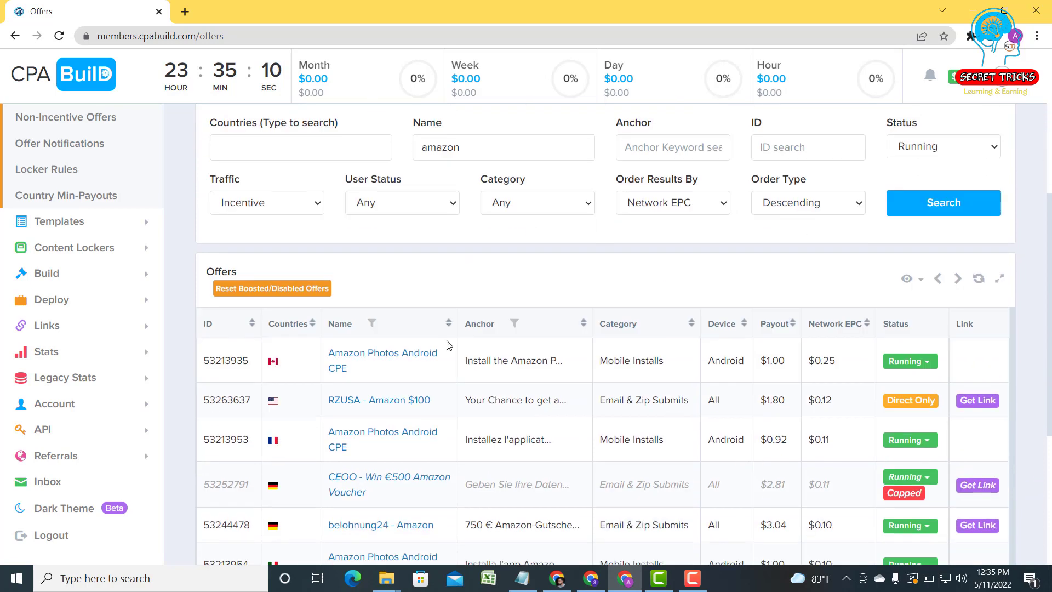
scroll(484, 389, down, 5)
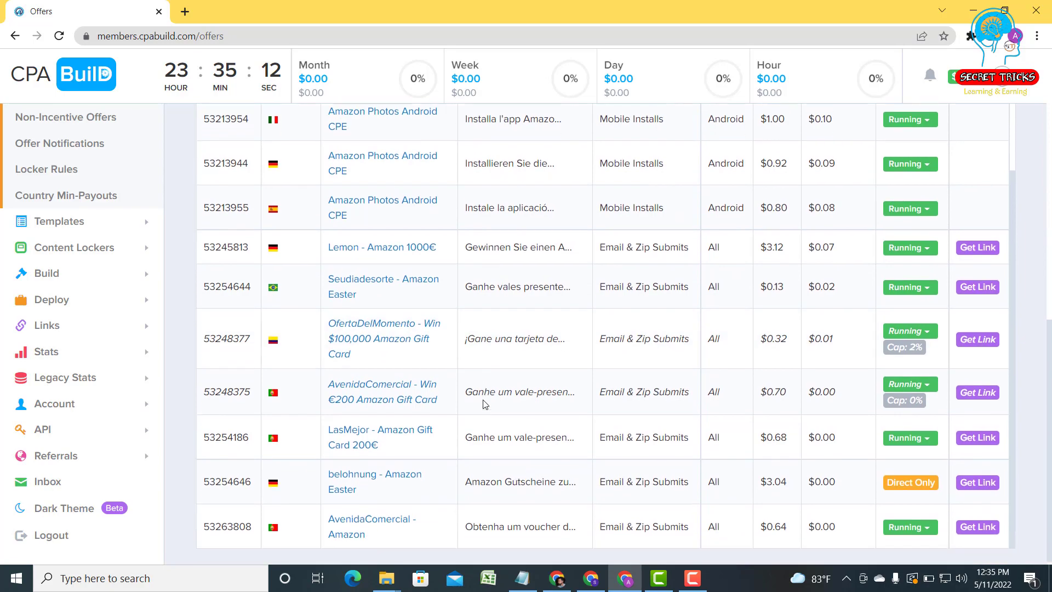
scroll(484, 403, up, 3)
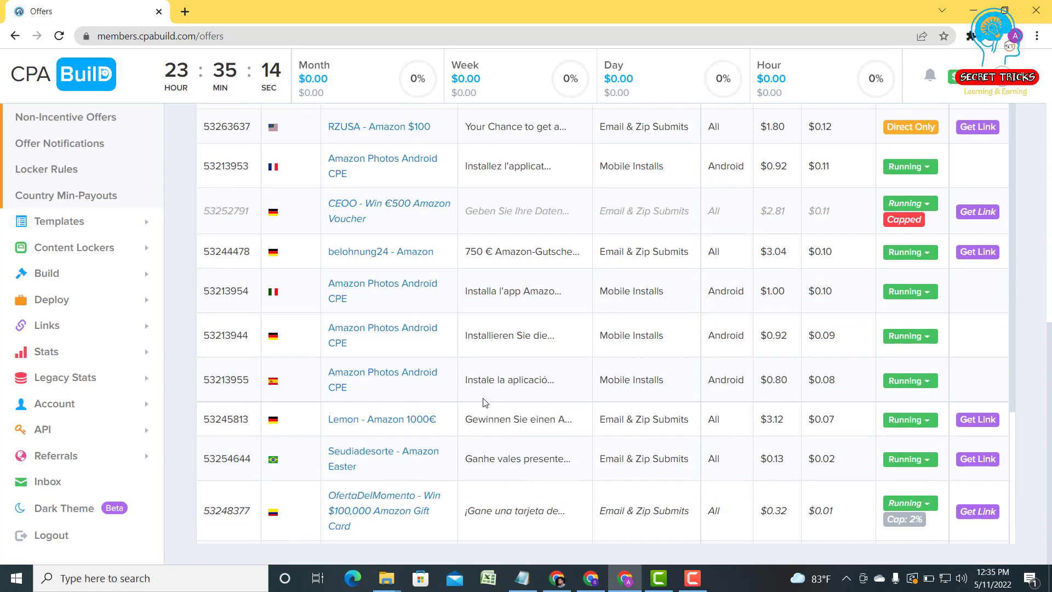
scroll(616, 375, up, 6)
scroll(636, 364, down, 3)
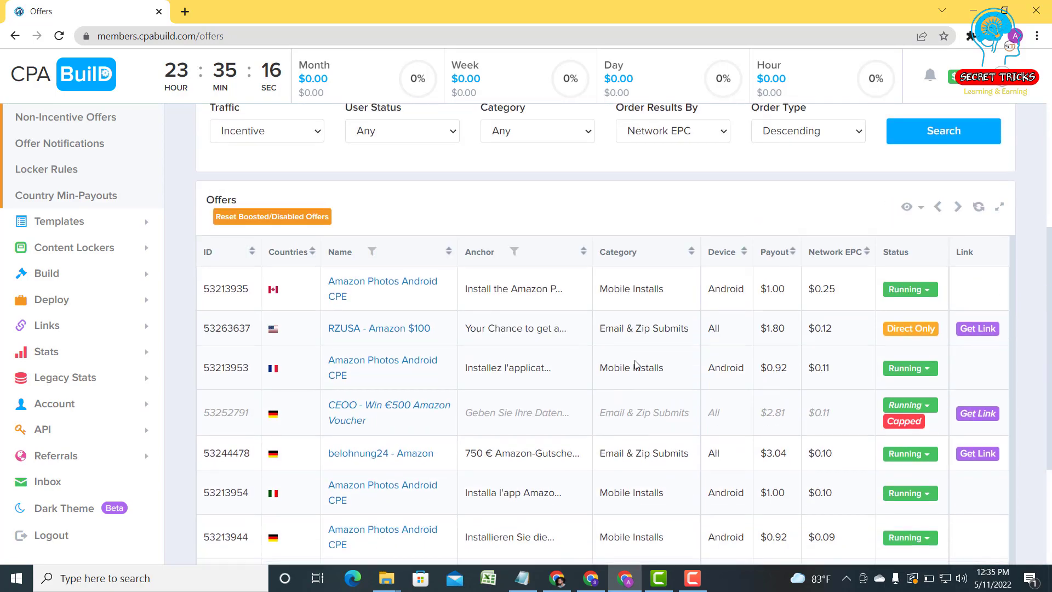
scroll(635, 364, down, 7)
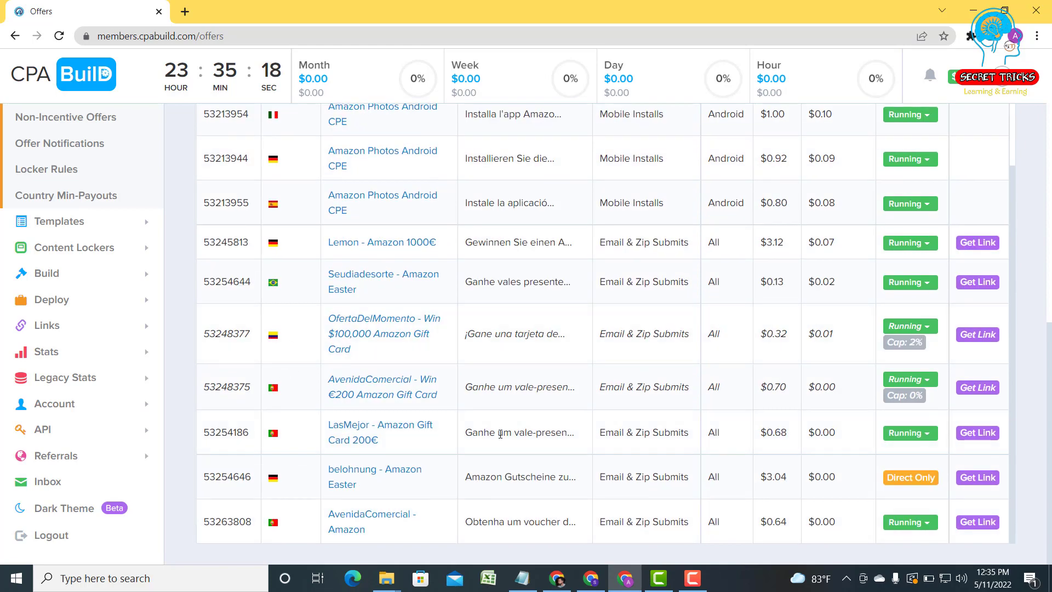
scroll(813, 336, up, 3)
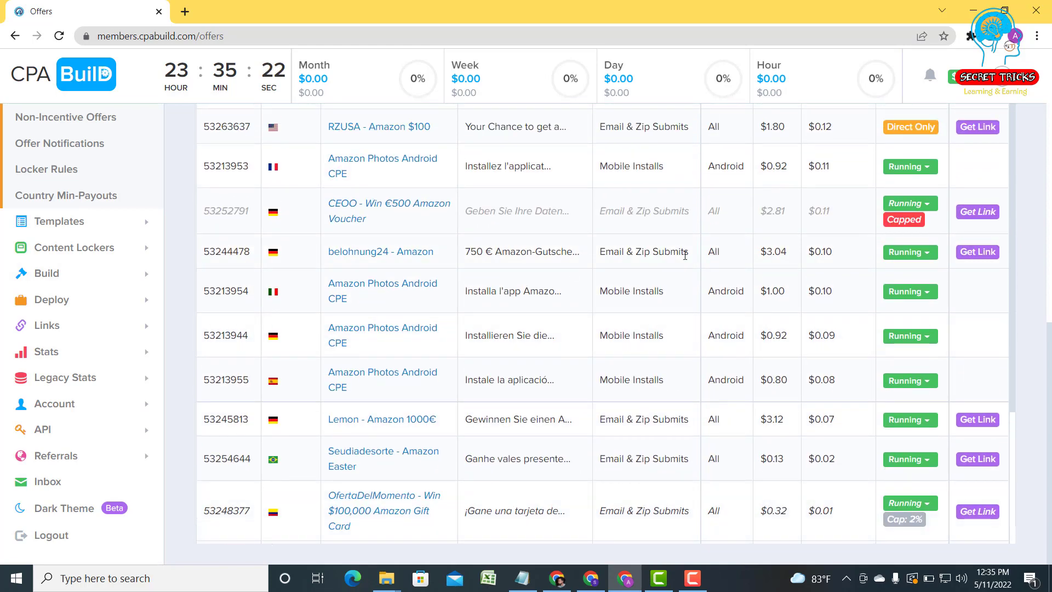
scroll(693, 262, up, 2)
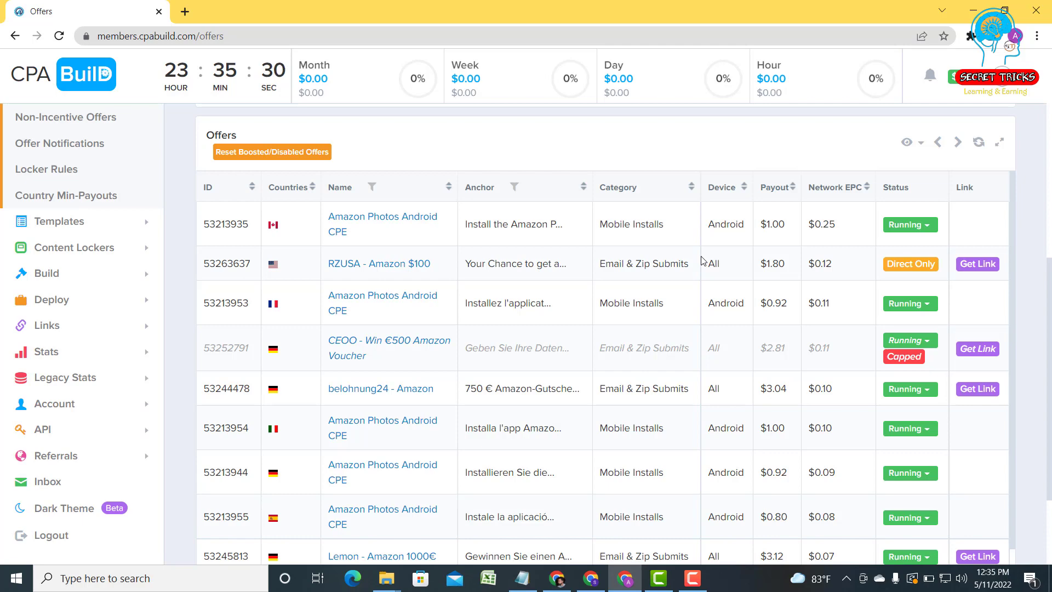
scroll(712, 263, down, 3)
scroll(722, 259, up, 2)
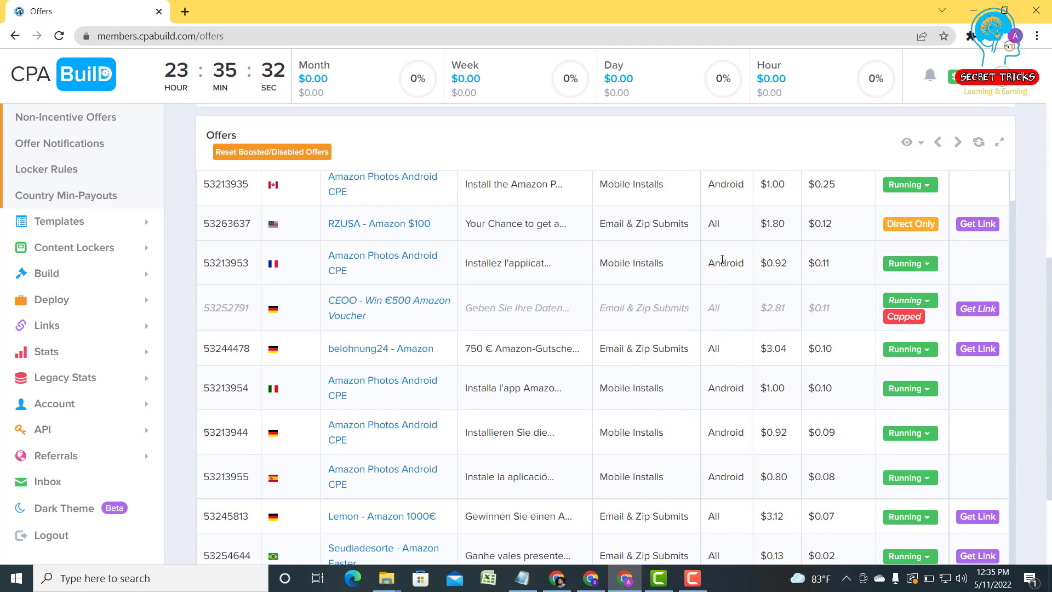
scroll(712, 263, down, 3)
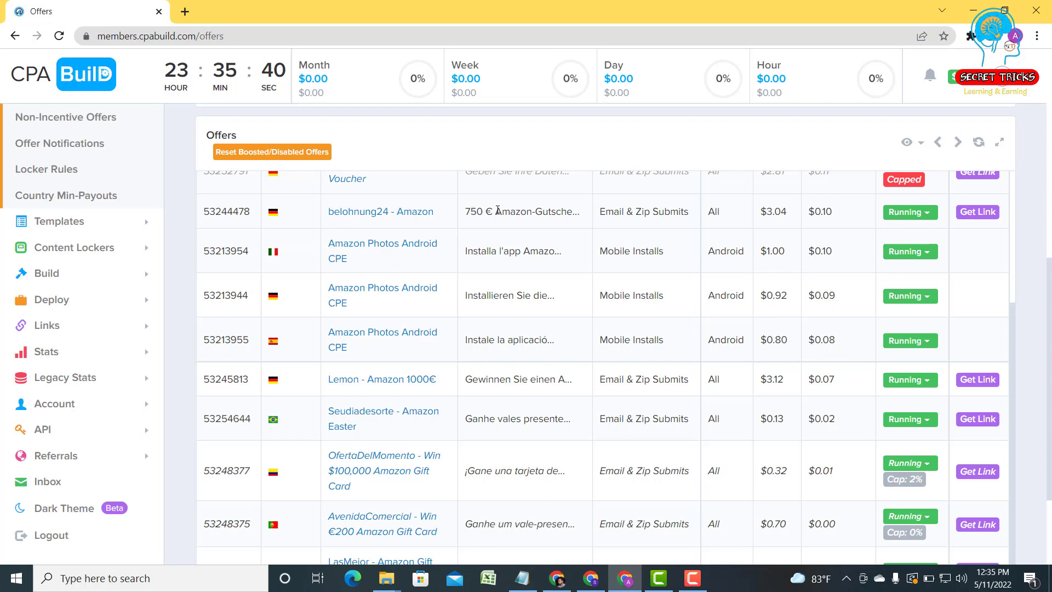
drag(497, 210, 578, 211)
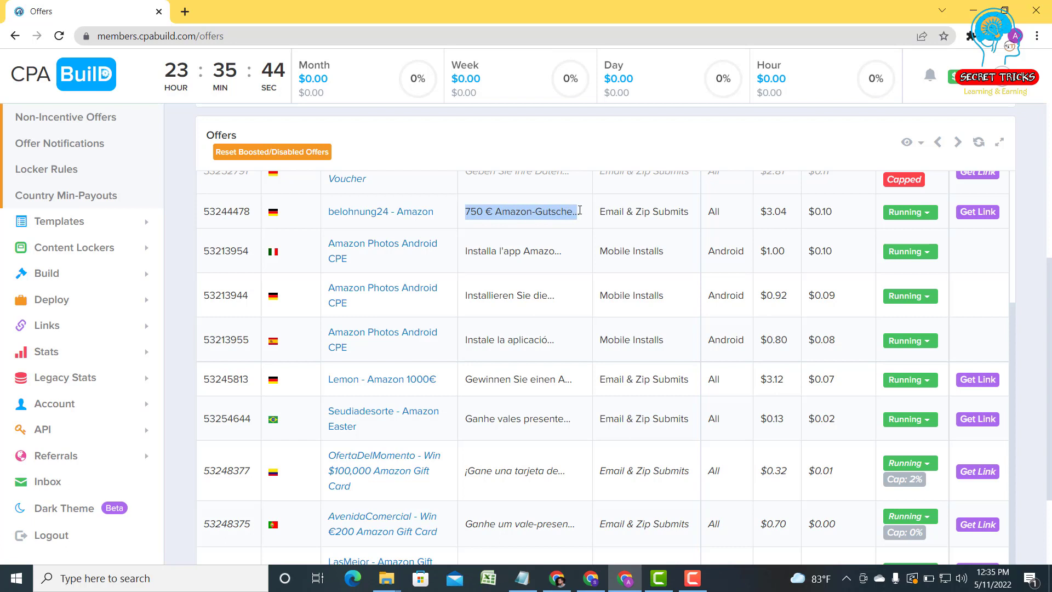
Examine the device and payout of the belohnung24 - Amazon offer
click(585, 216)
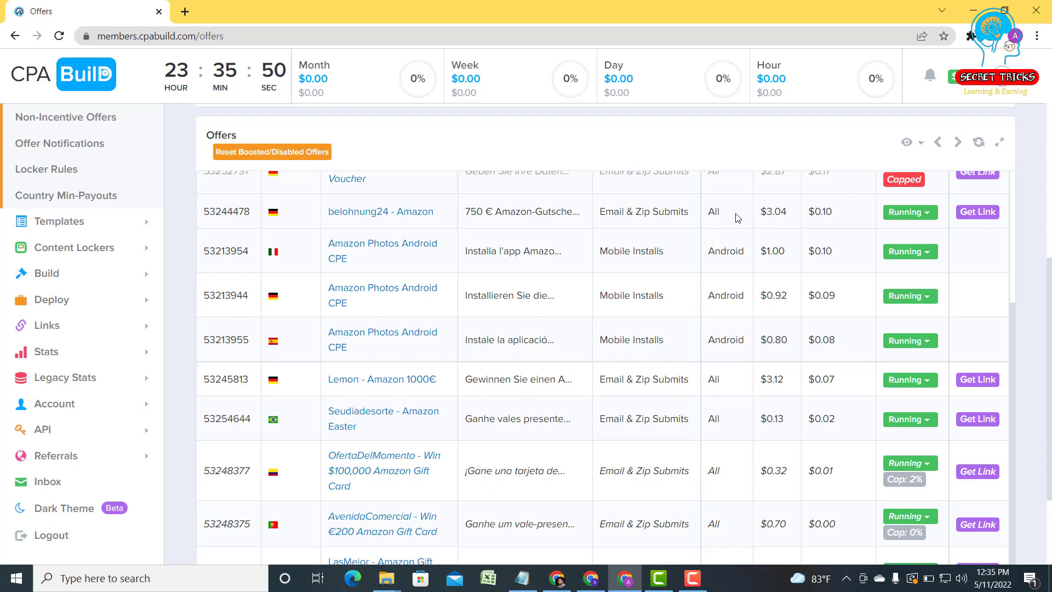
double_click(709, 211)
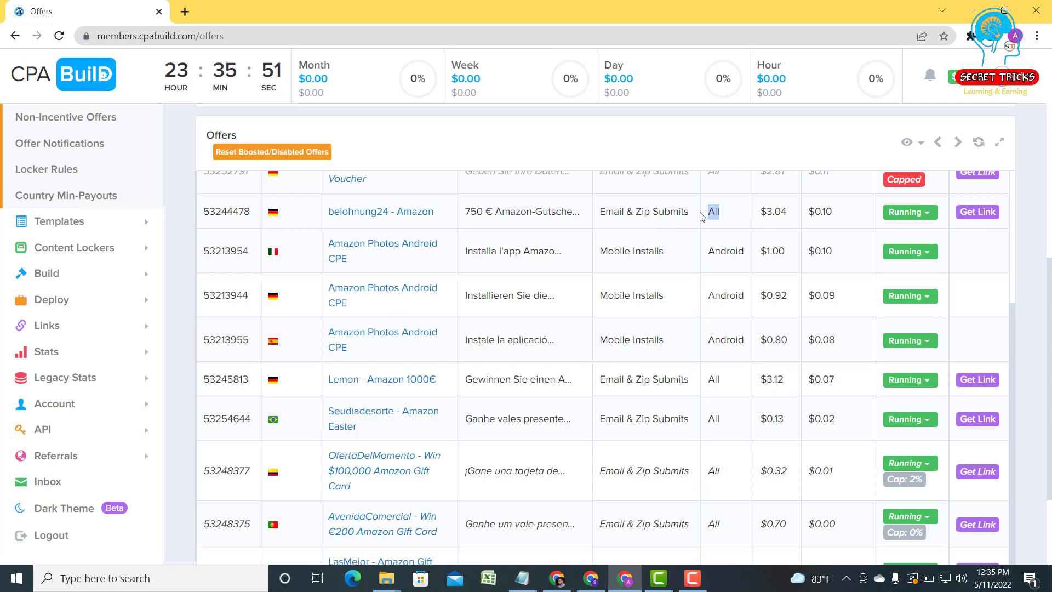
click(731, 212)
double_click(730, 212)
click(731, 211)
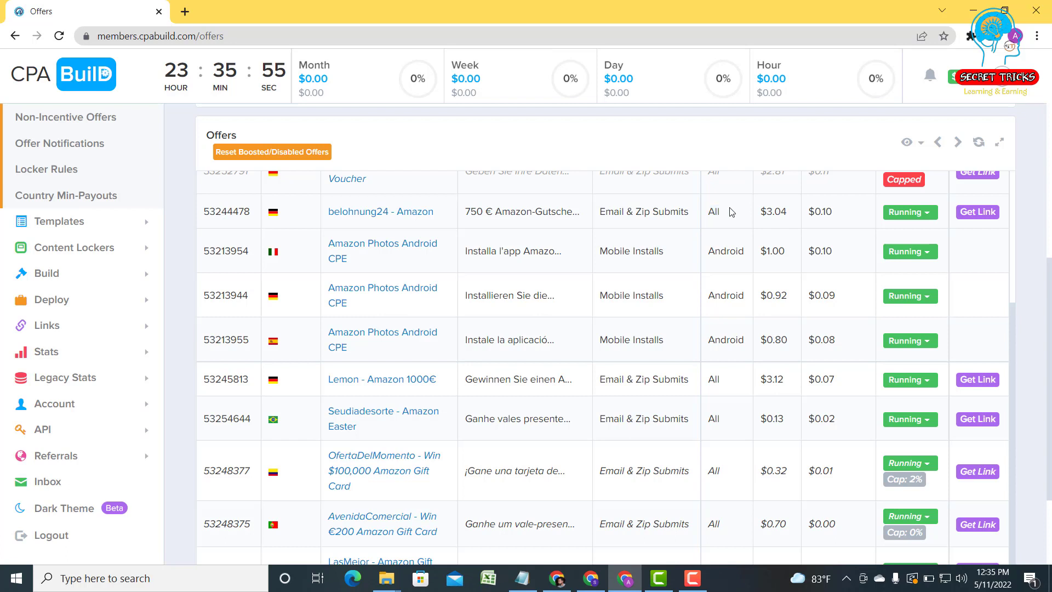
double_click(763, 213)
click(774, 211)
Get the offer link for the Lemon - Amazon 1000€ offer and dismiss the link dialog
scroll(748, 218, down, 3)
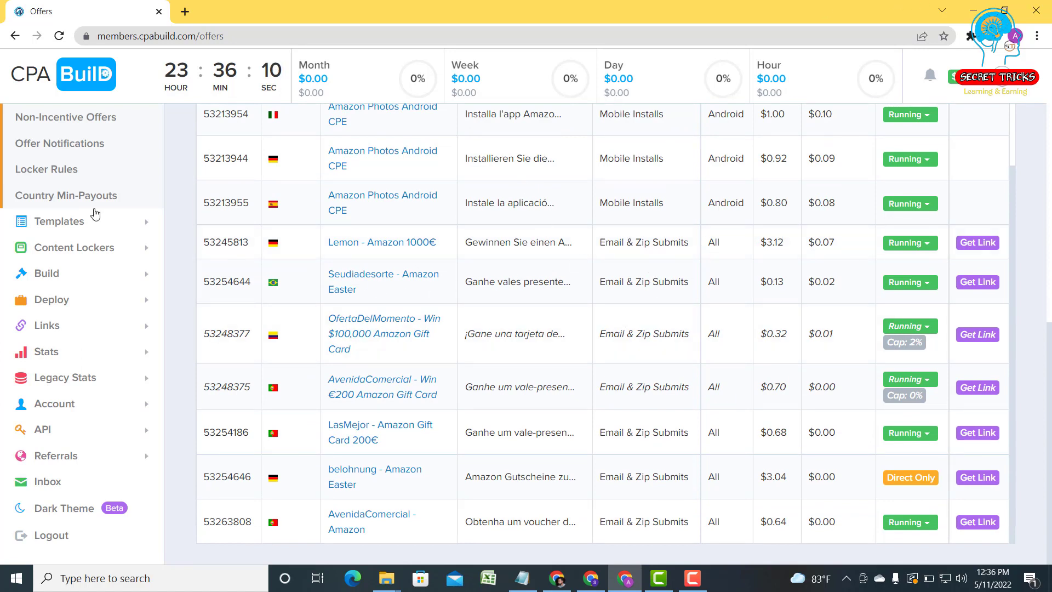
click(978, 242)
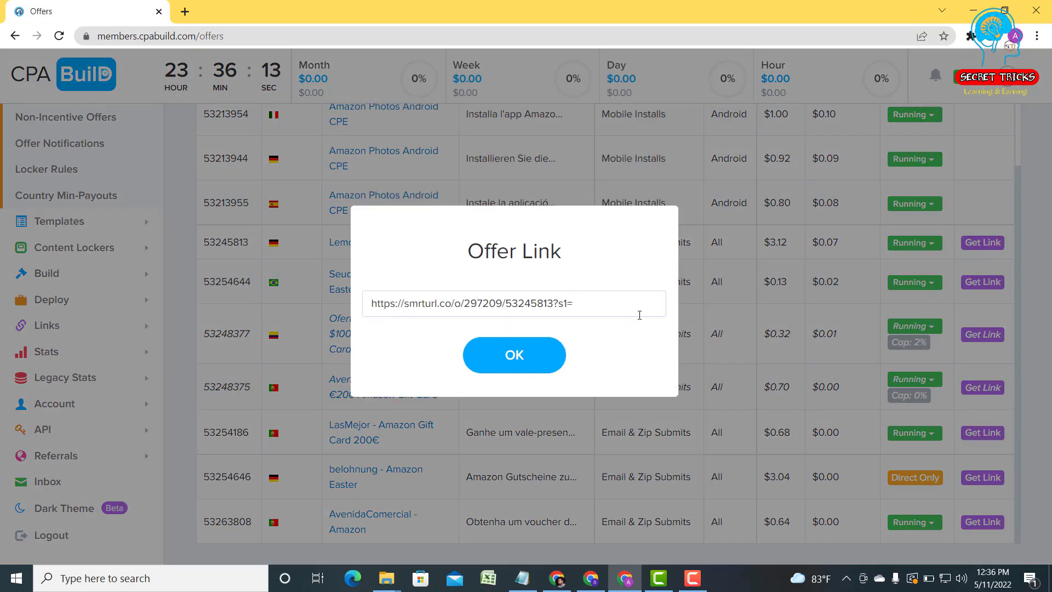
click(538, 354)
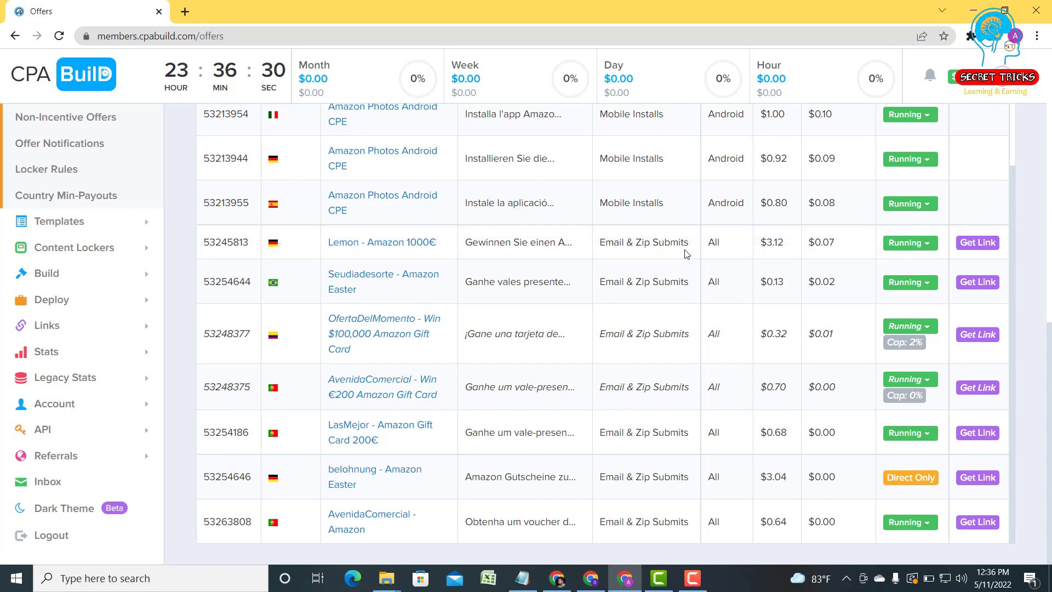
Search the offers for the name "giftcard" in place of "amazon"
scroll(677, 280, up, 1)
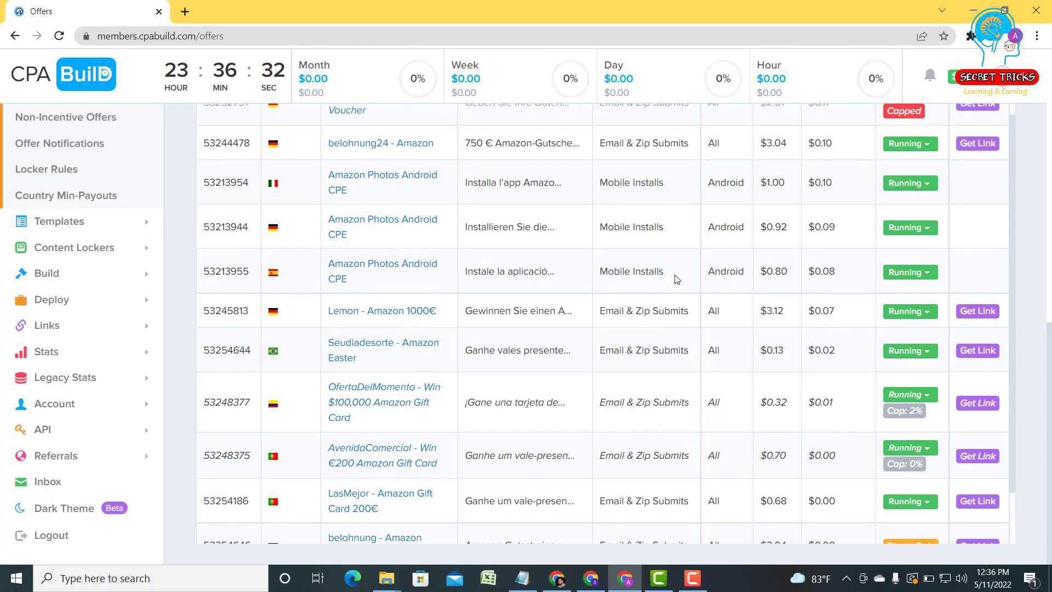
scroll(673, 277, up, 2)
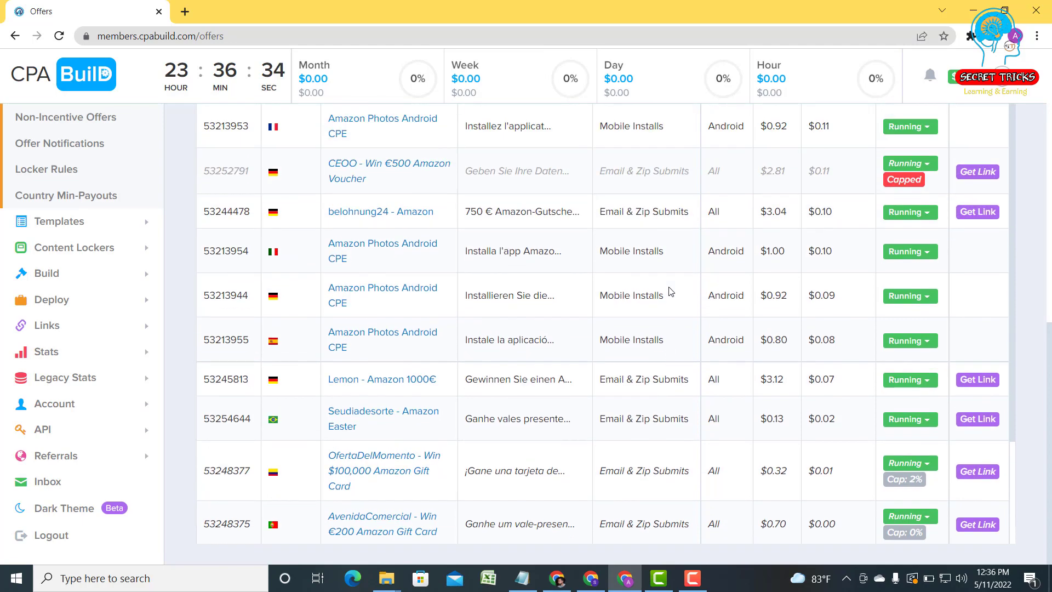
scroll(677, 274, up, 6)
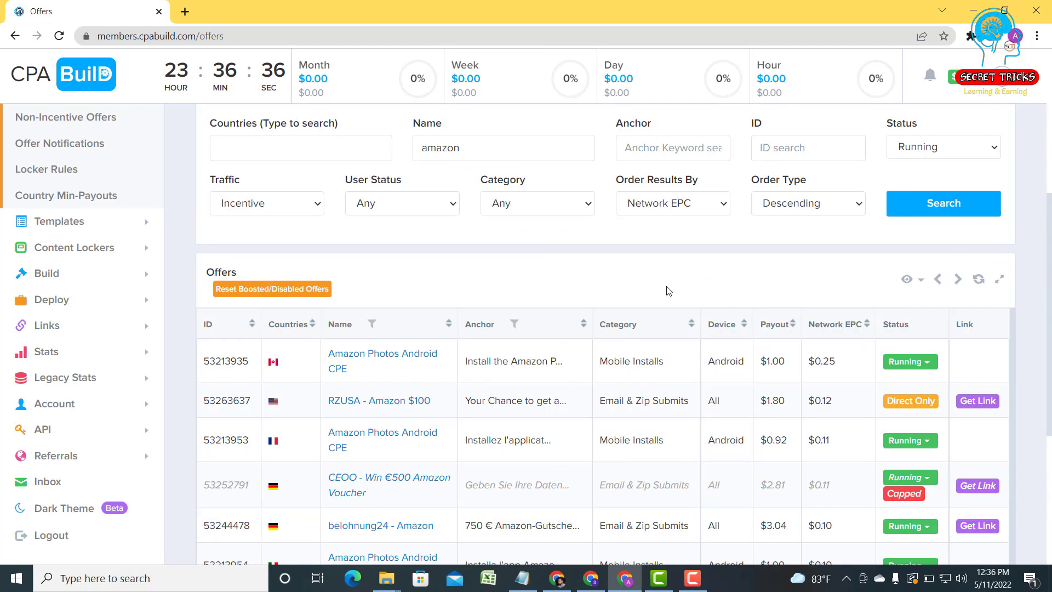
scroll(672, 284, down, 4)
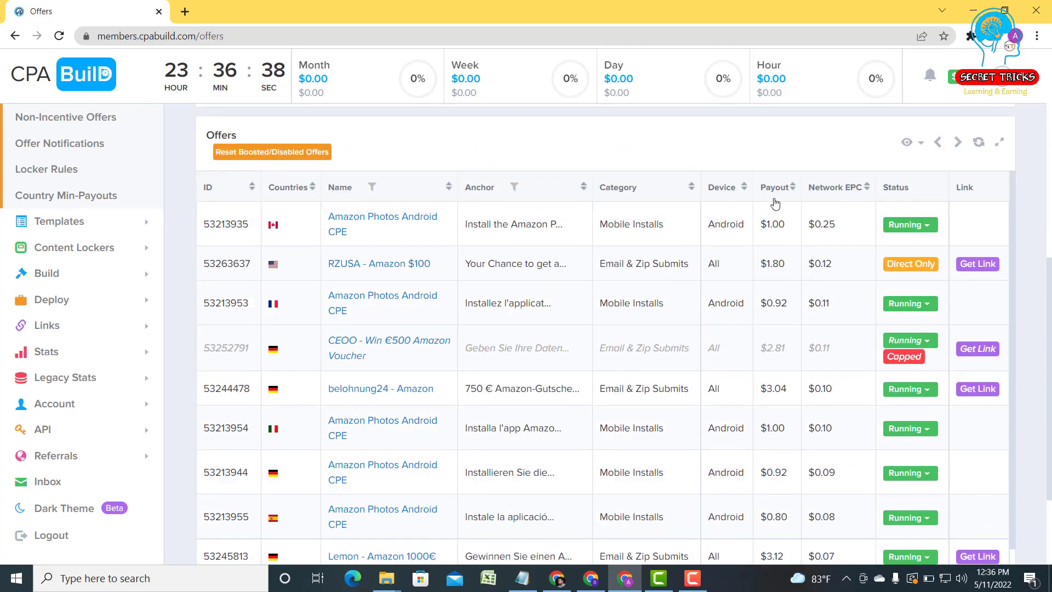
scroll(625, 290, up, 2)
scroll(625, 291, up, 1)
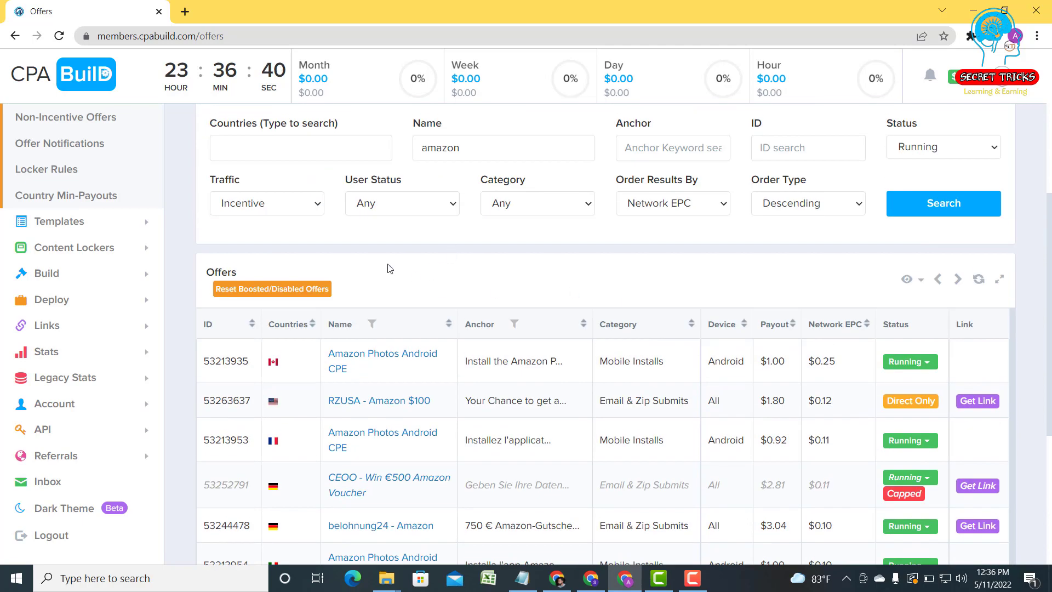
drag(464, 146, 422, 151)
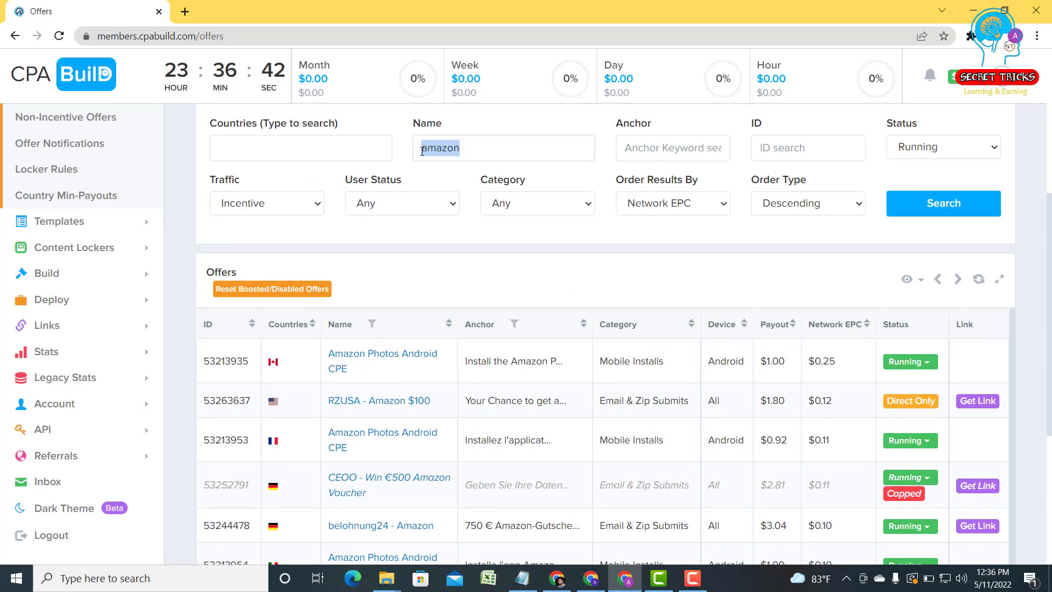
key(BackSpace)
text(g)
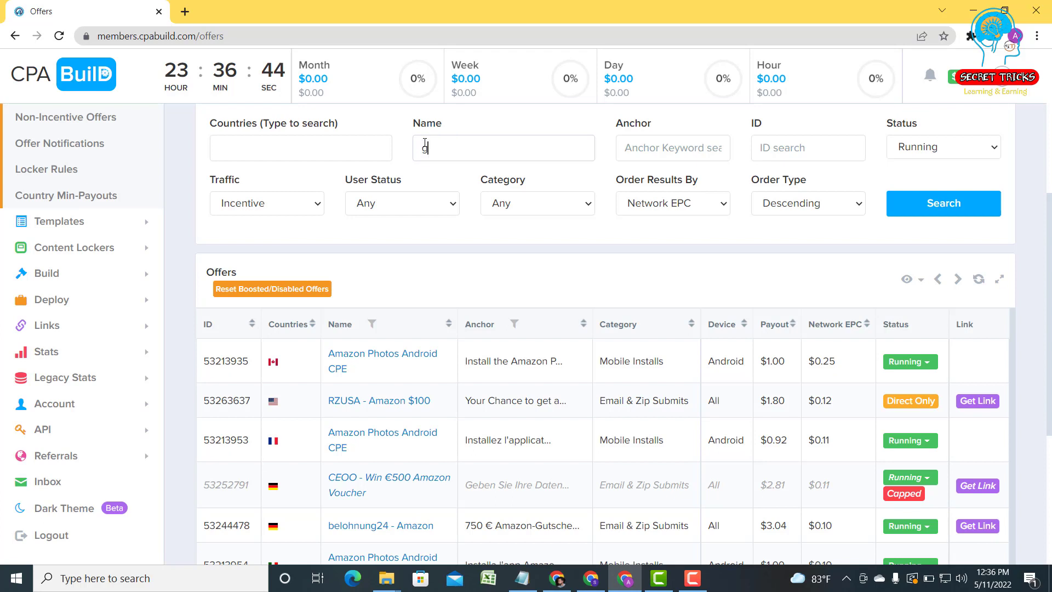
text(iftcard)
click(936, 204)
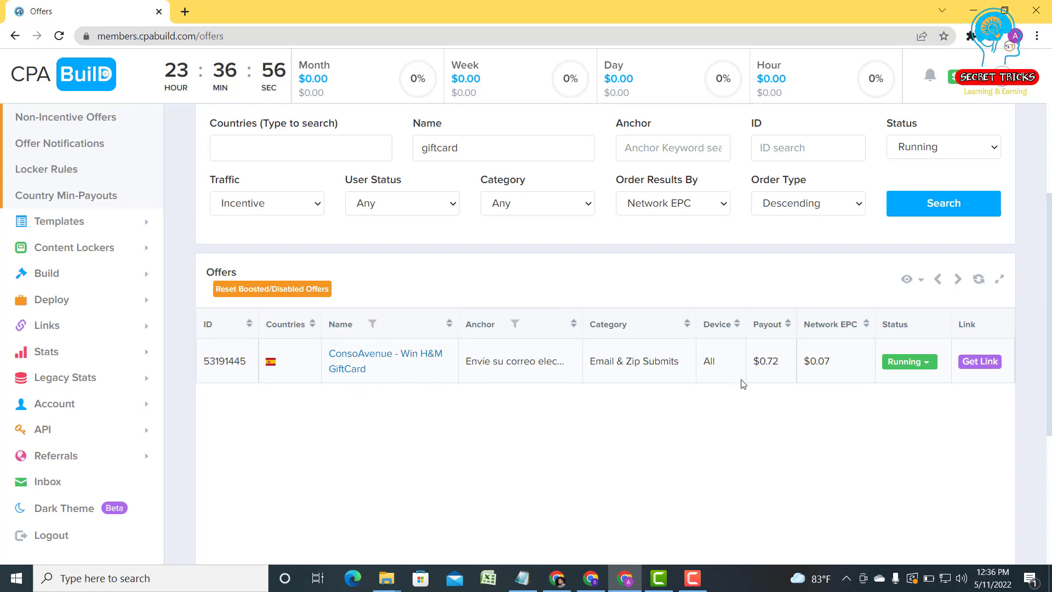
Search the offers for the name "survey" in place of "giftcard"
scroll(518, 400, up, 2)
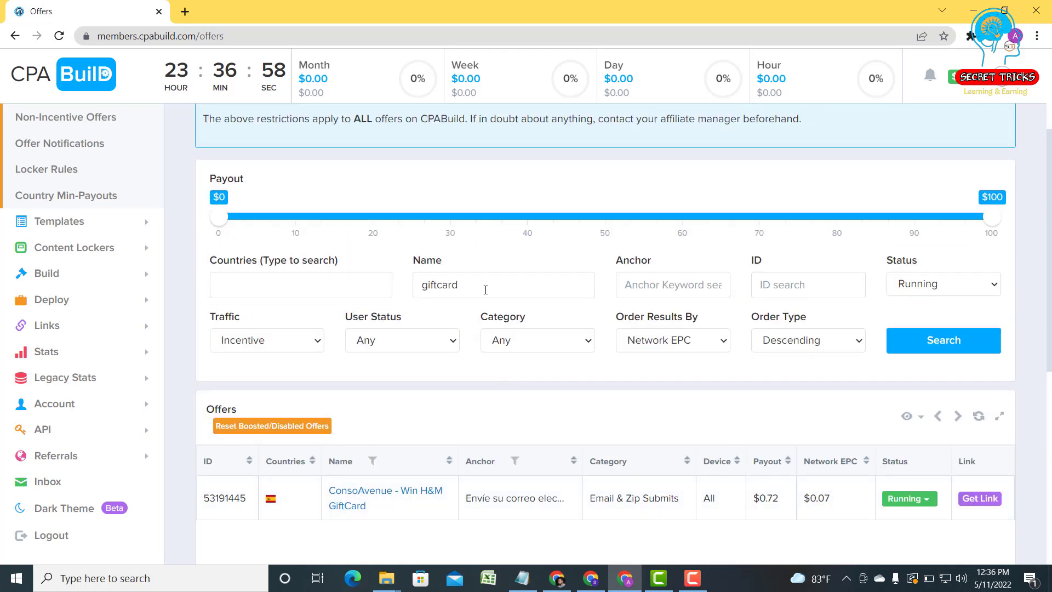
drag(486, 289, 422, 285)
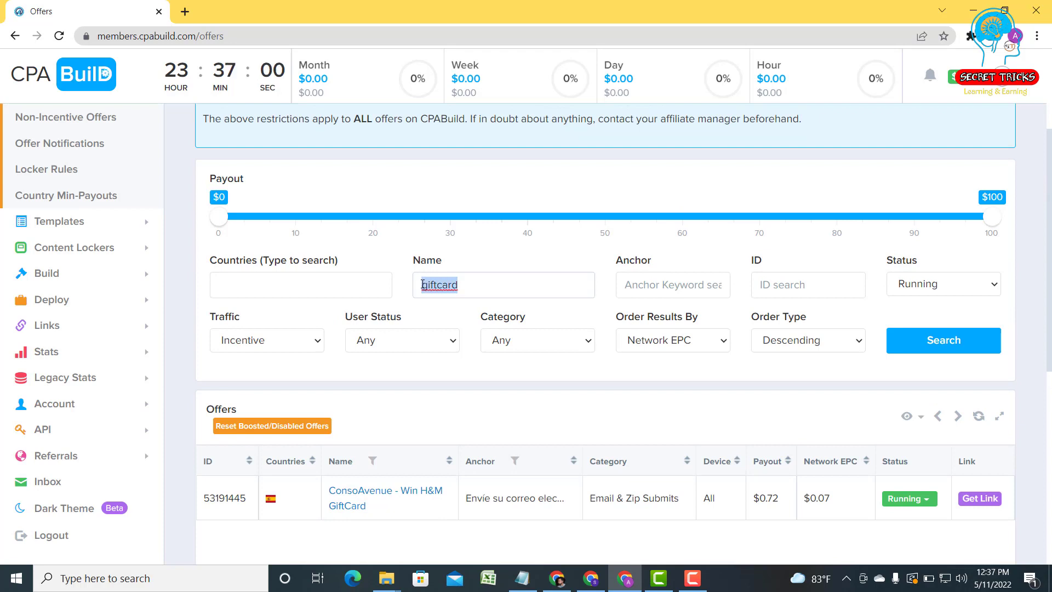
key(BackSpace)
text(s)
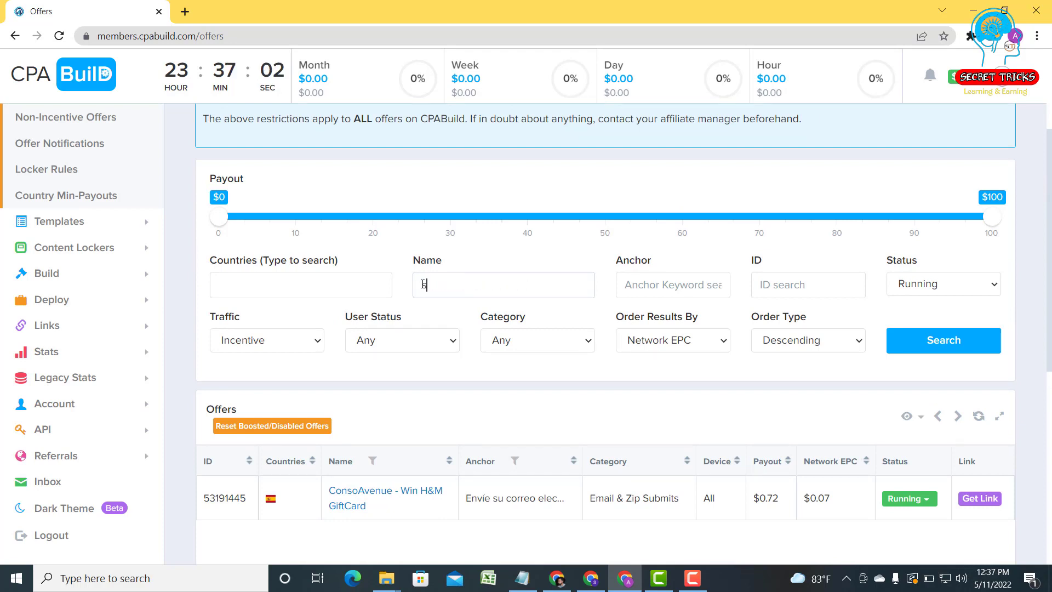
text(urvey)
click(926, 341)
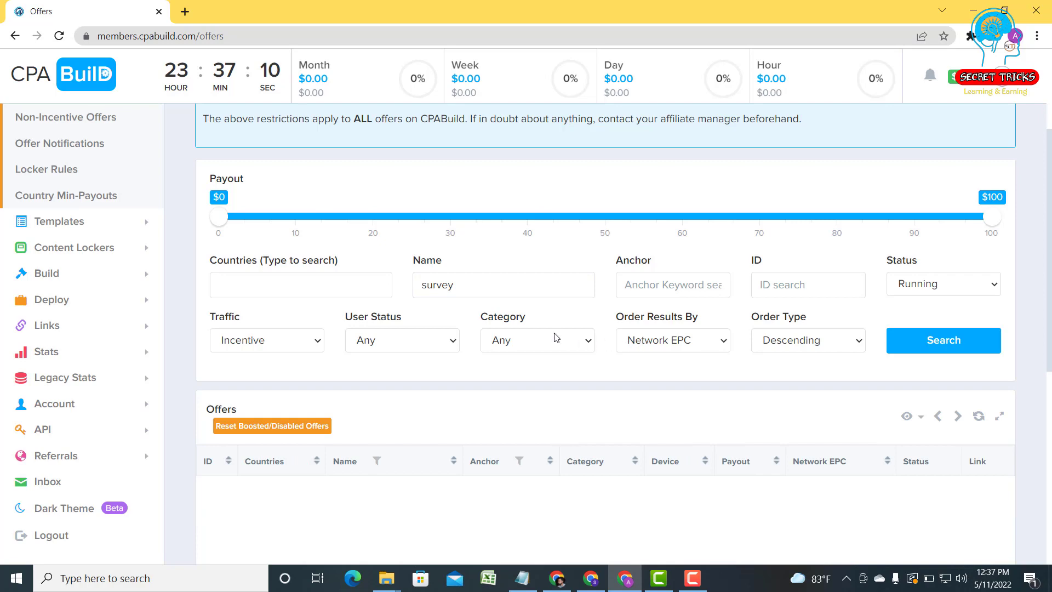
Look over the survey offers, comparing their countries, categories, devices and payouts
scroll(556, 337, down, 3)
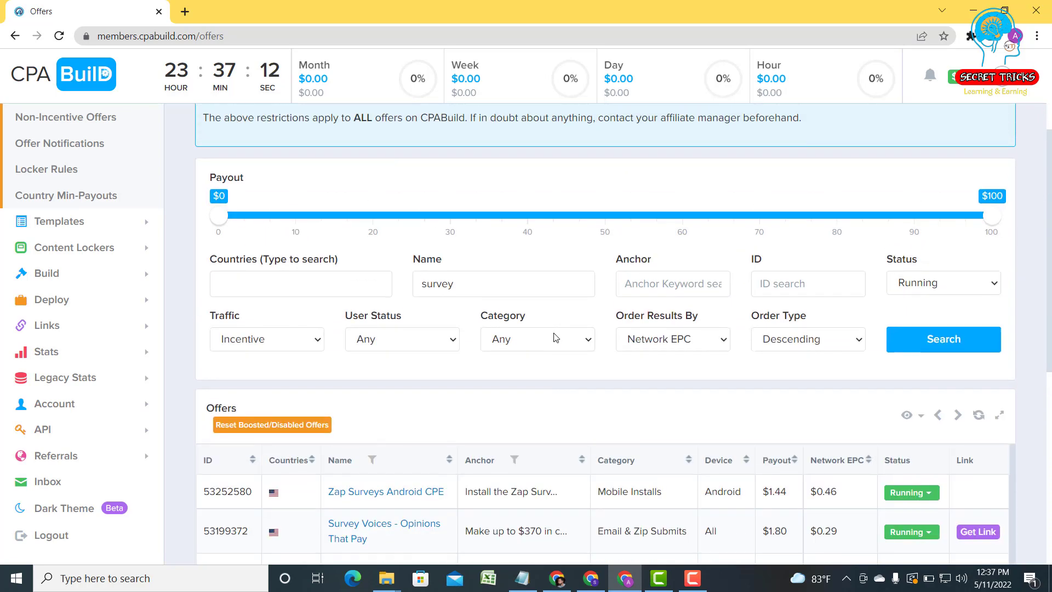
scroll(555, 335, down, 5)
scroll(554, 333, down, 4)
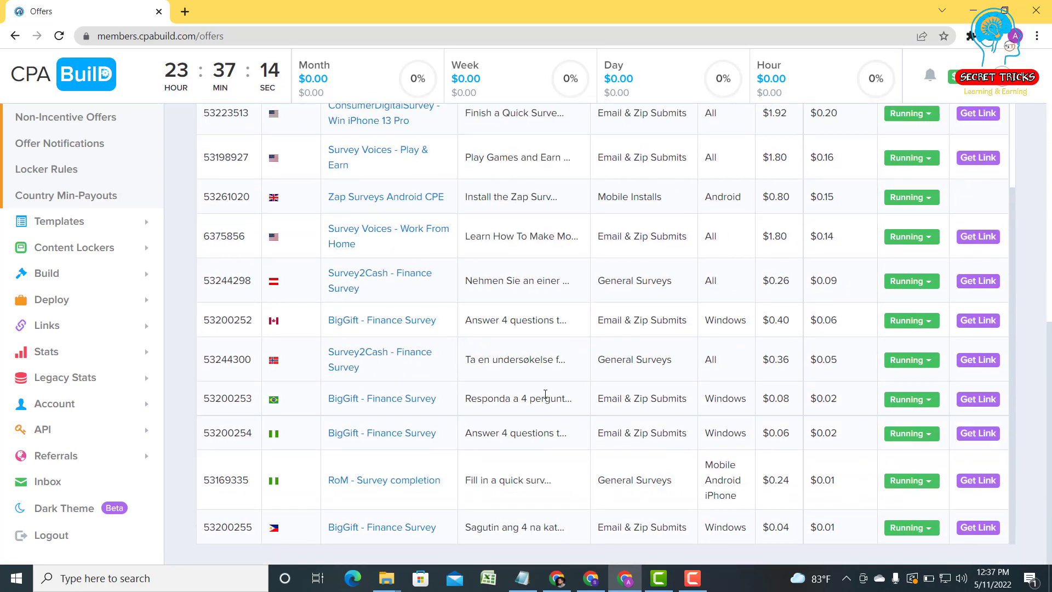
scroll(663, 437, up, 4)
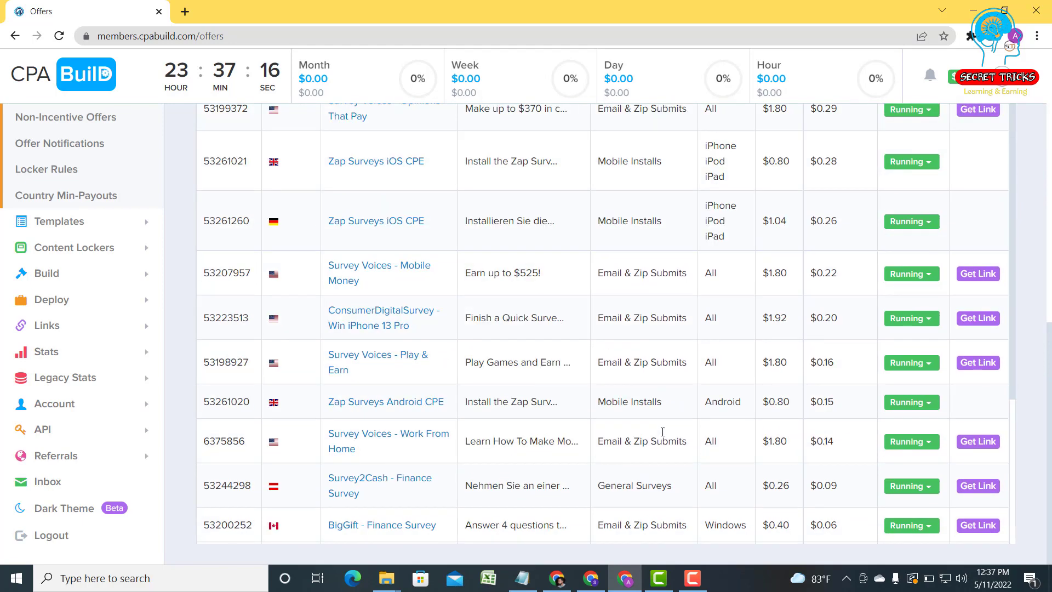
scroll(527, 285, up, 5)
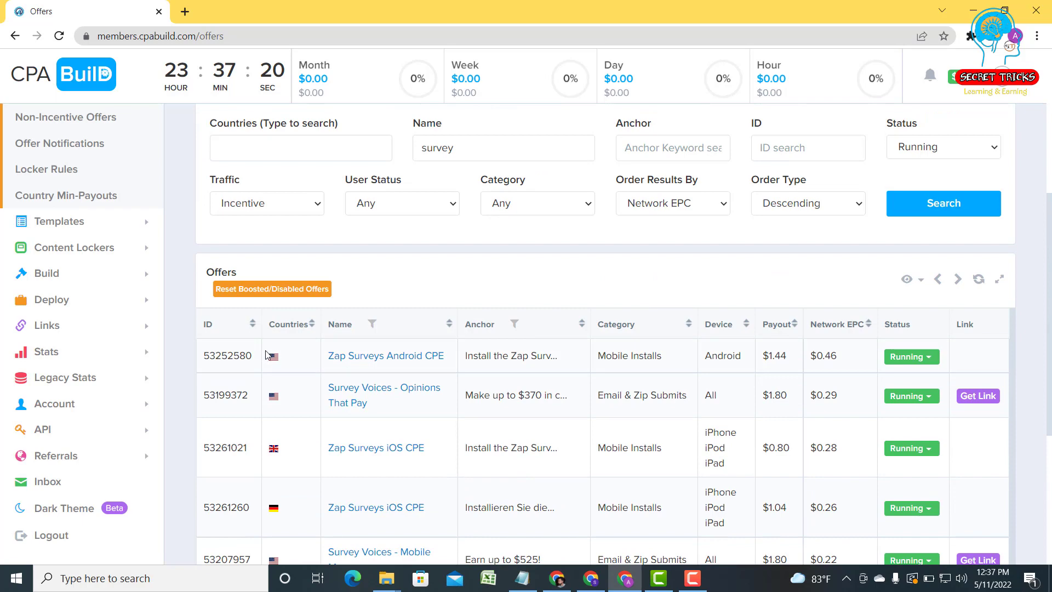
scroll(276, 350, down, 3)
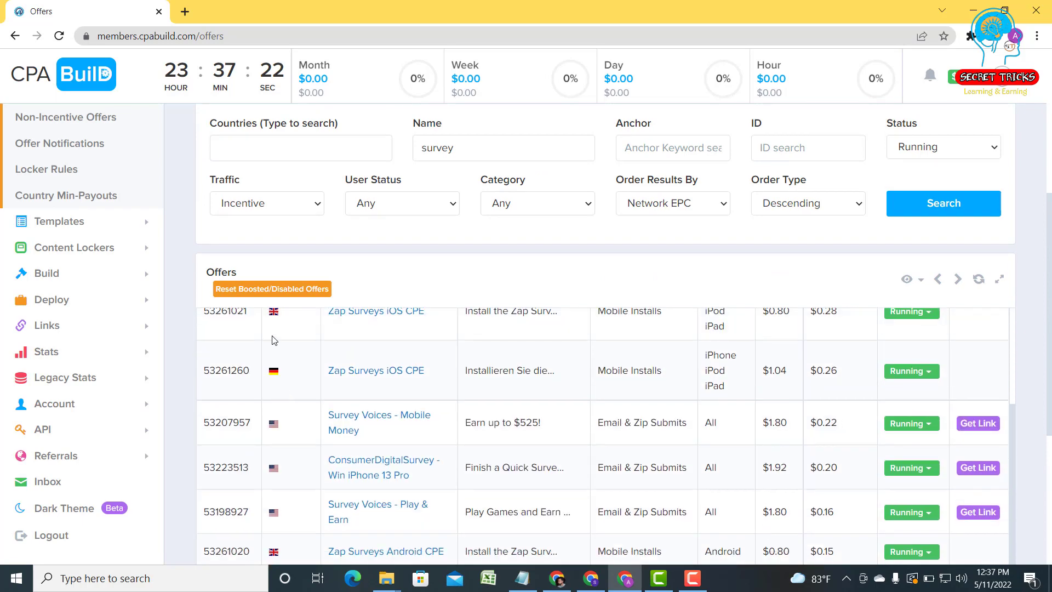
scroll(377, 383, up, 2)
scroll(383, 387, down, 4)
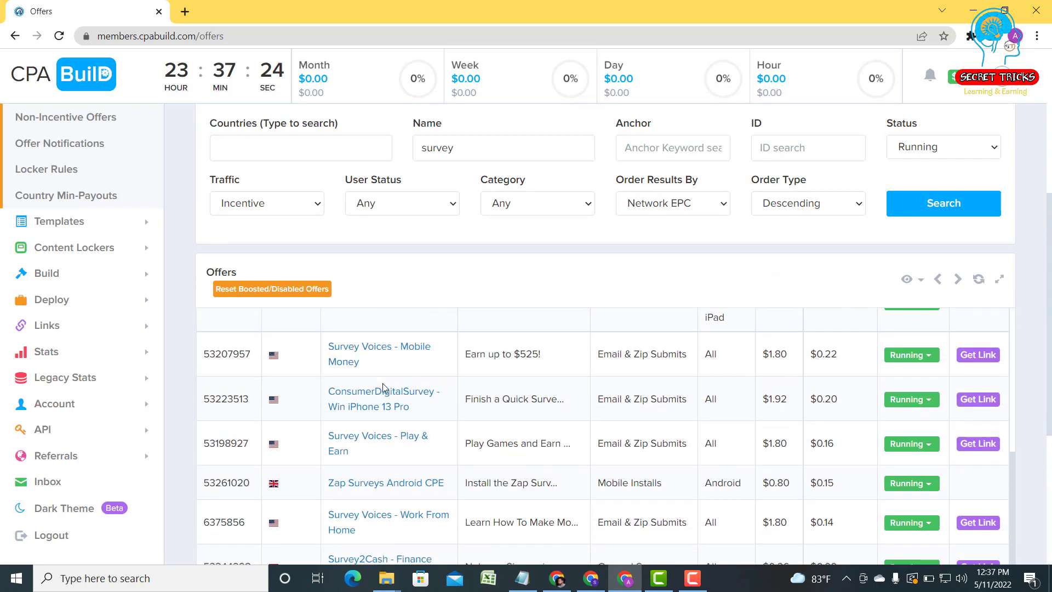
scroll(552, 378, down, 5)
scroll(531, 392, up, 4)
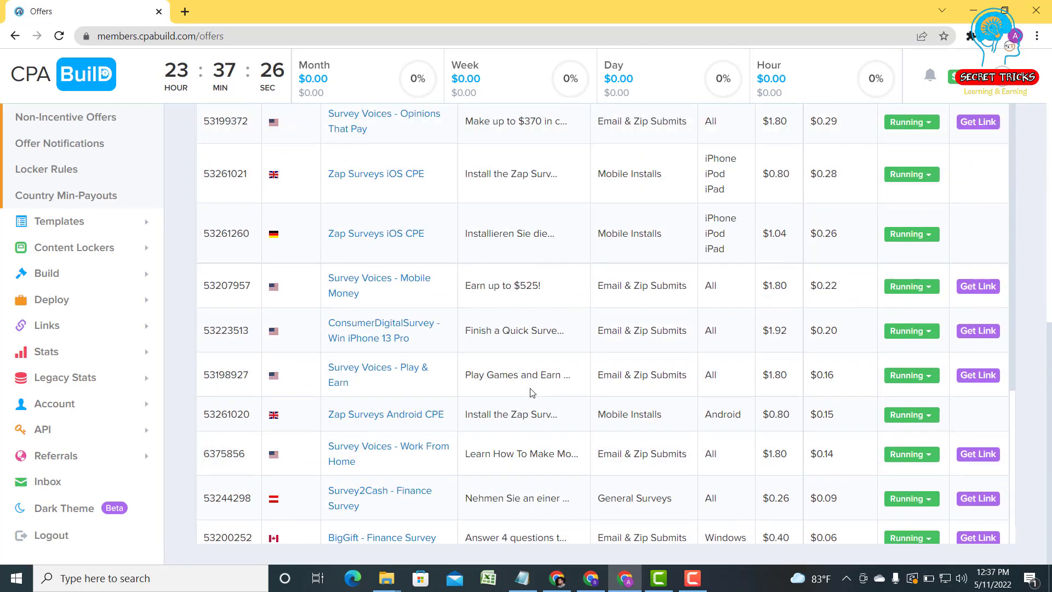
scroll(717, 262, up, 5)
scroll(575, 274, up, 2)
scroll(575, 269, down, 4)
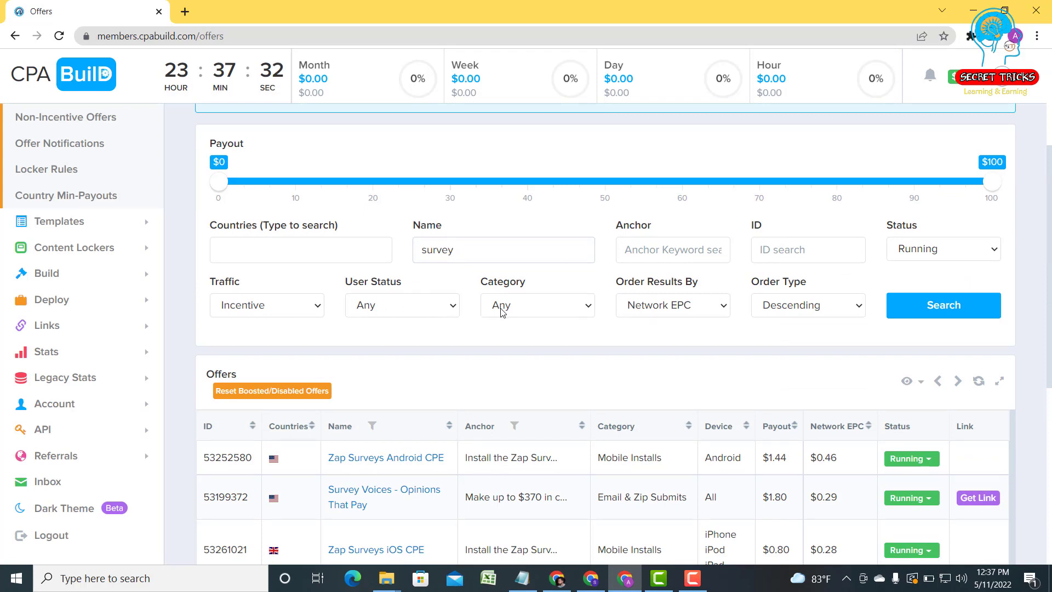
Filter the survey offers by the country Italy and run the search
click(554, 305)
click(552, 305)
click(337, 251)
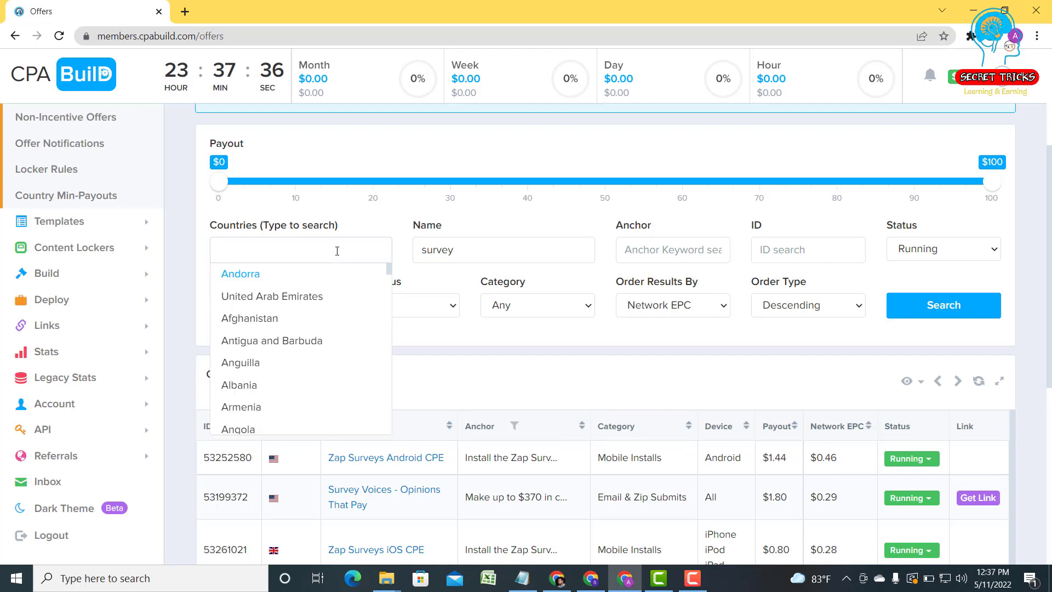
scroll(290, 356, down, 20)
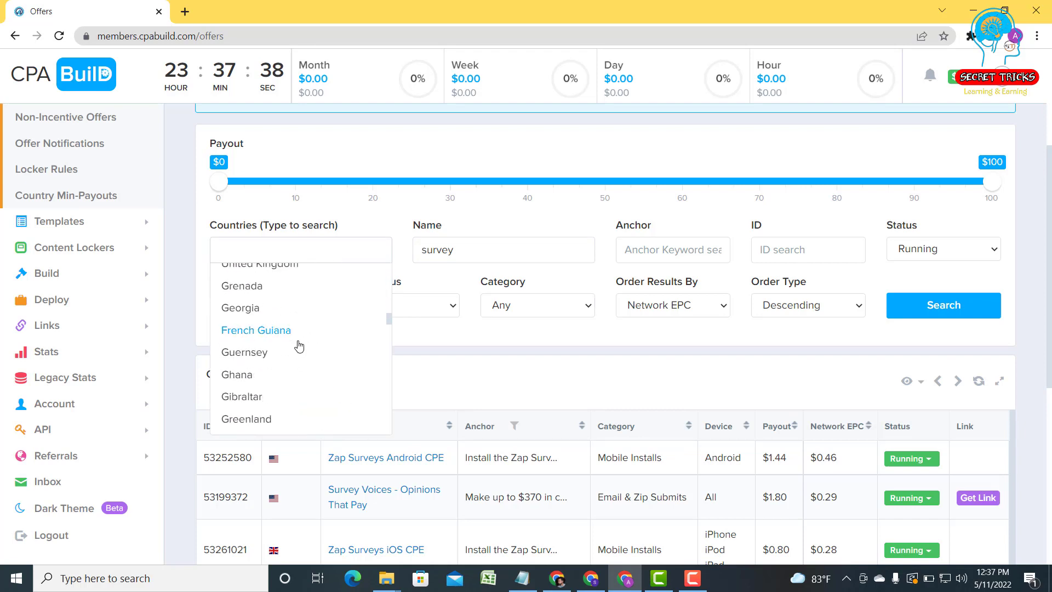
scroll(299, 345, down, 20)
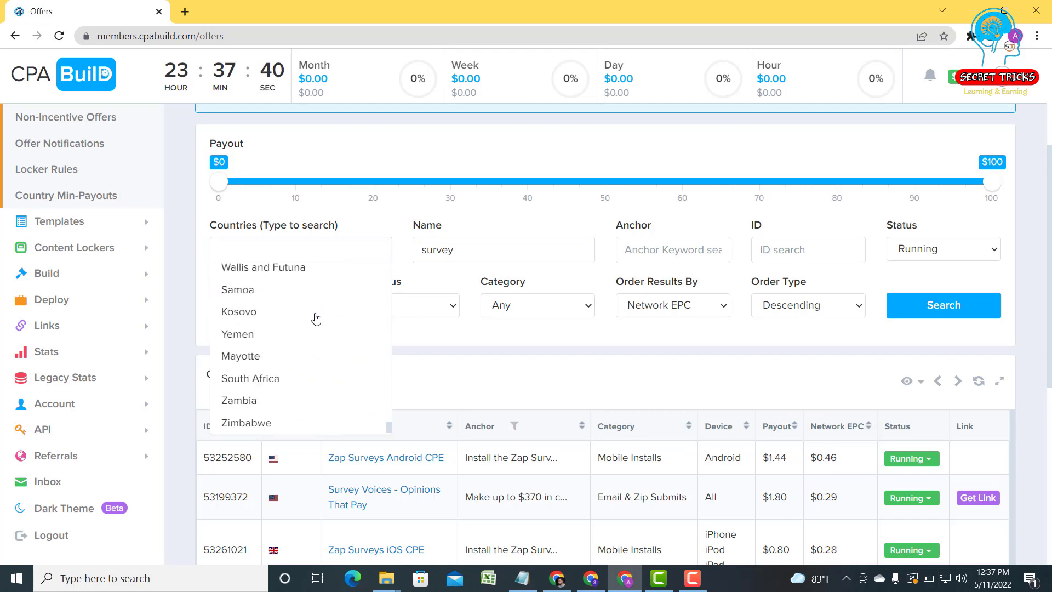
scroll(316, 319, down, 1)
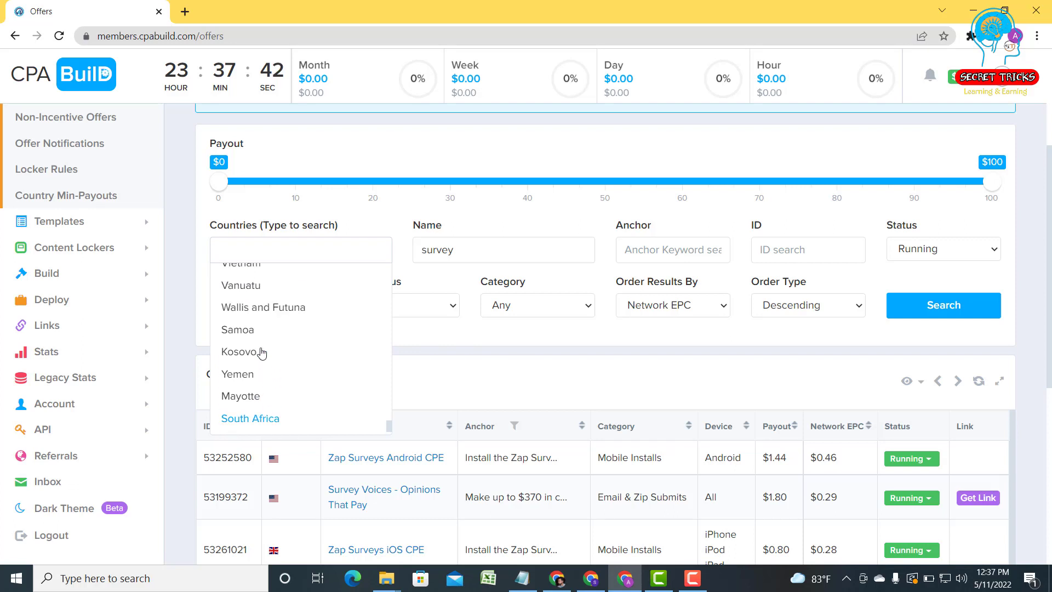
scroll(262, 352, up, 3)
scroll(263, 351, up, 3)
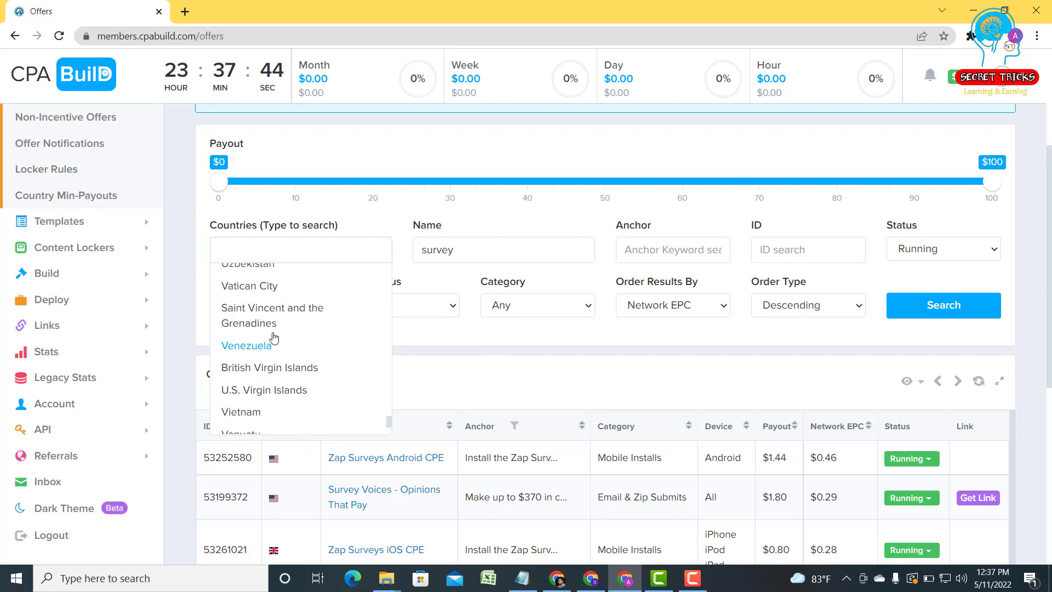
scroll(328, 333, up, 3)
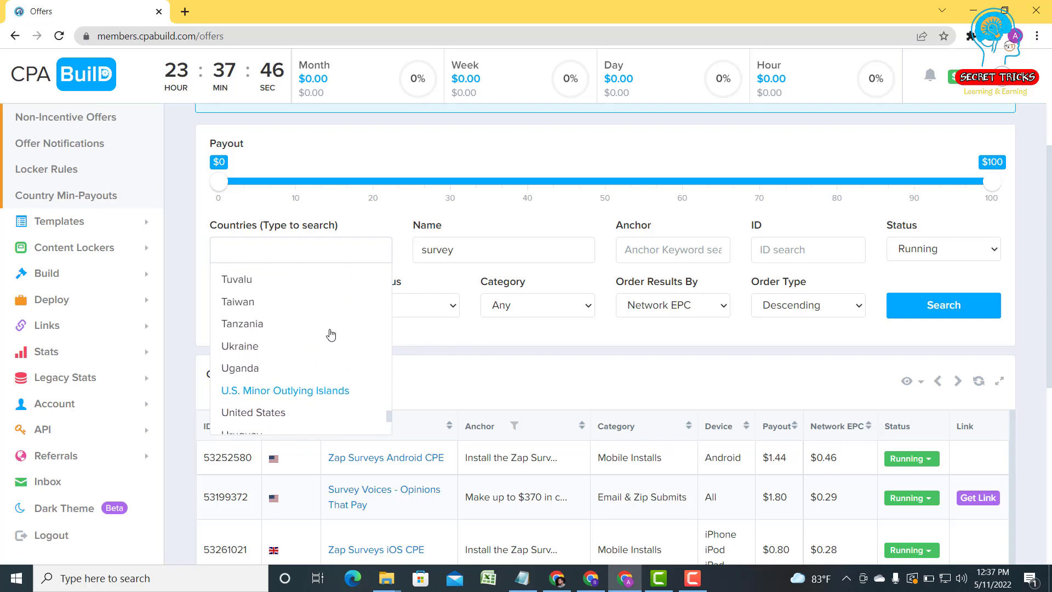
scroll(283, 337, up, 2)
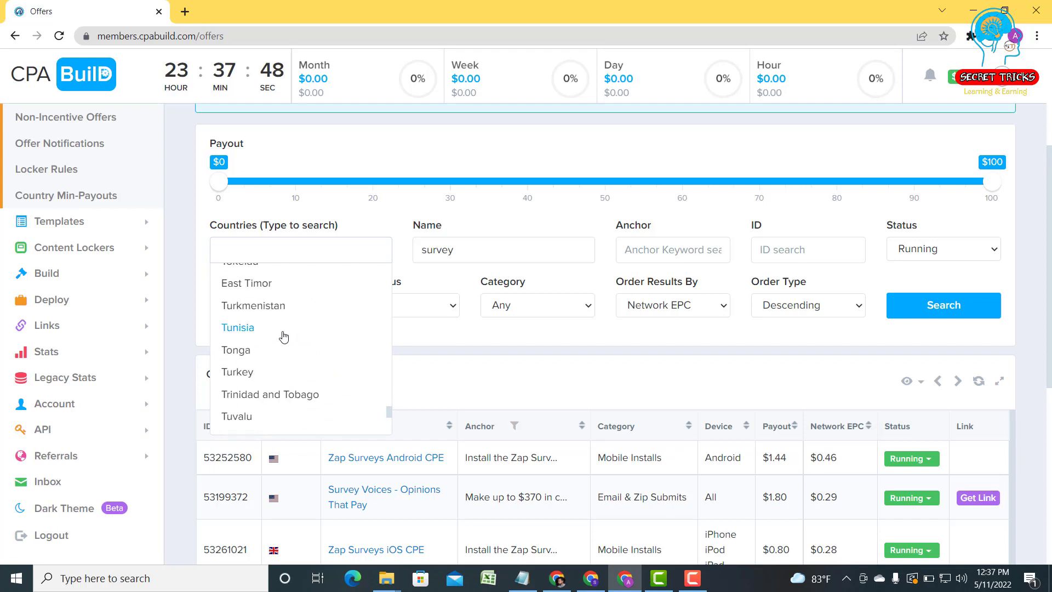
scroll(283, 336, up, 5)
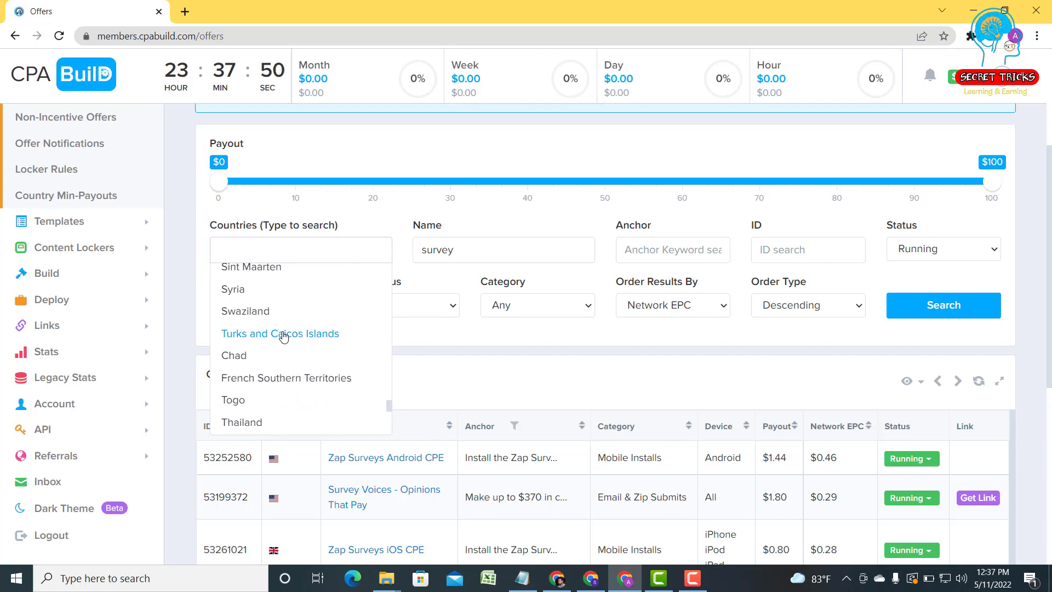
scroll(283, 337, up, 6)
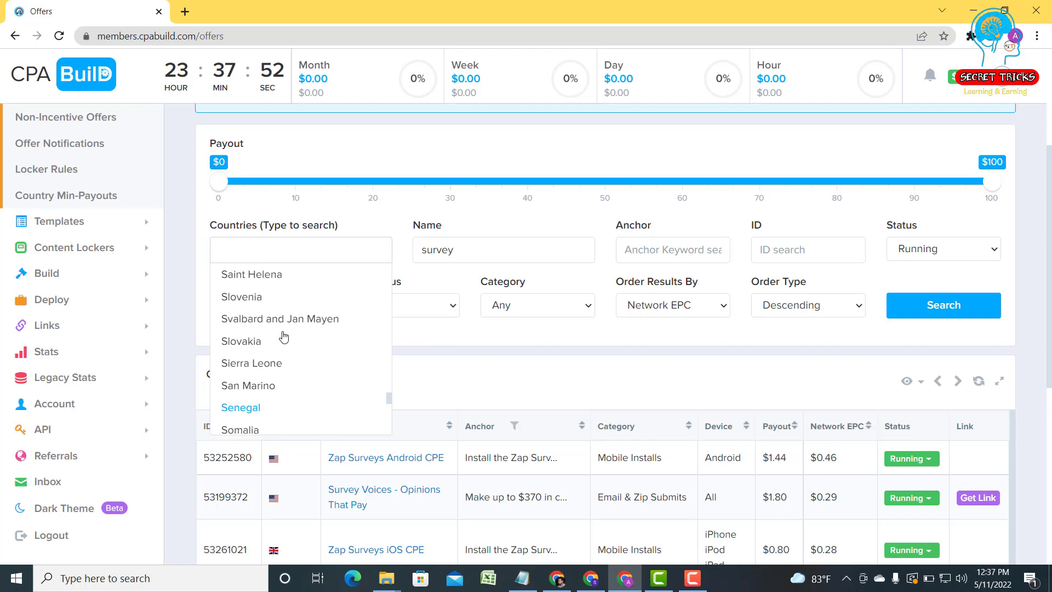
scroll(283, 336, up, 3)
scroll(283, 336, up, 2)
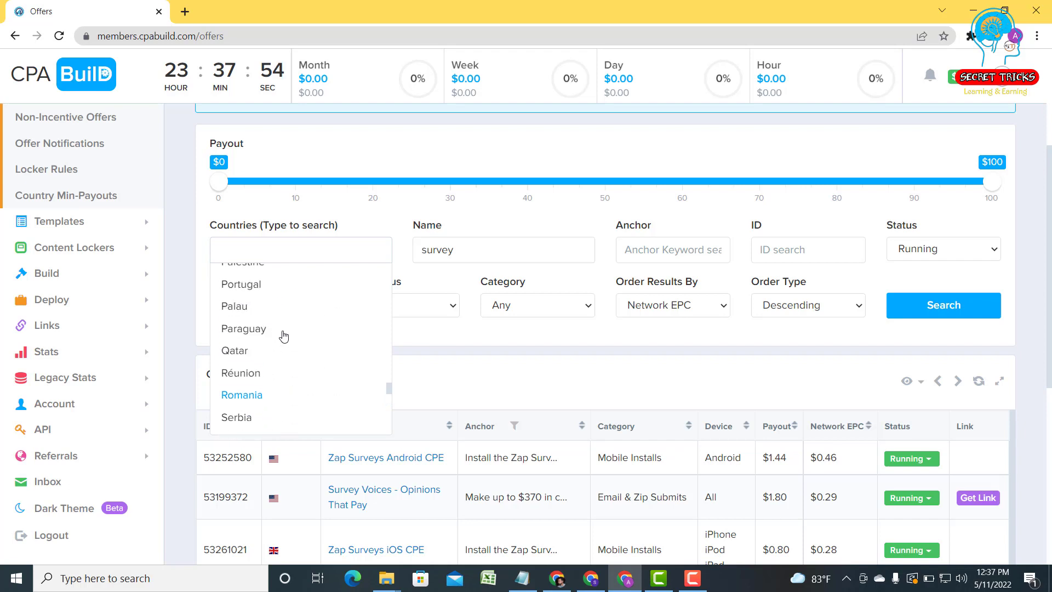
scroll(283, 336, up, 5)
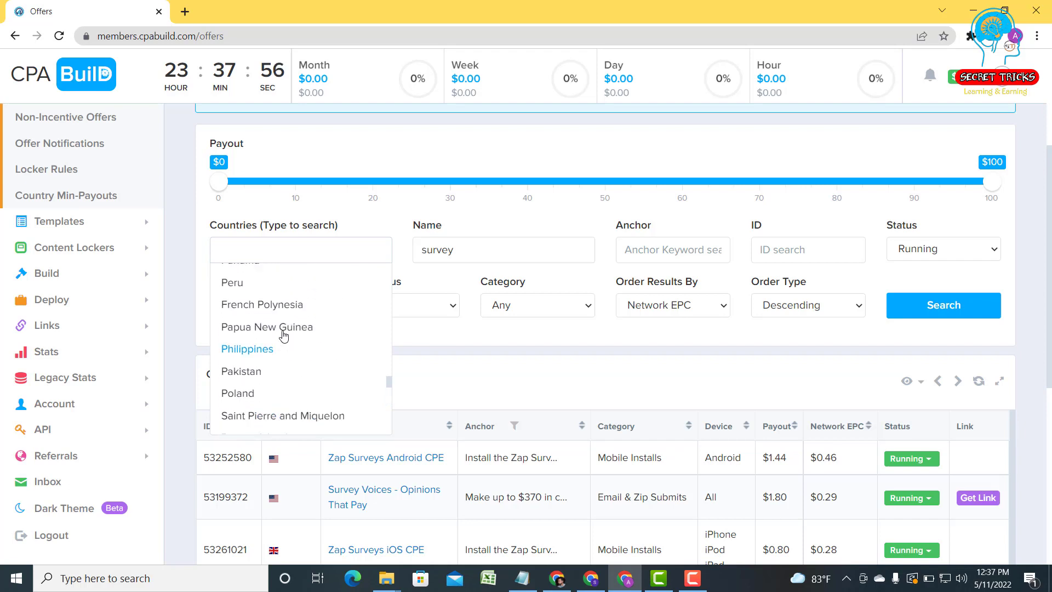
scroll(283, 336, up, 3)
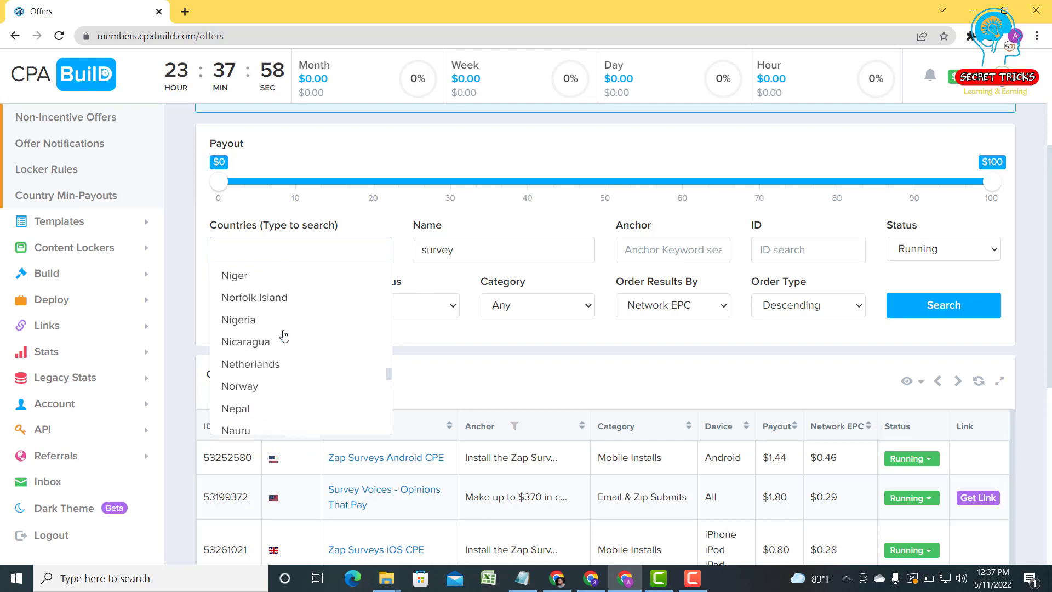
scroll(283, 337, up, 1)
scroll(283, 337, up, 8)
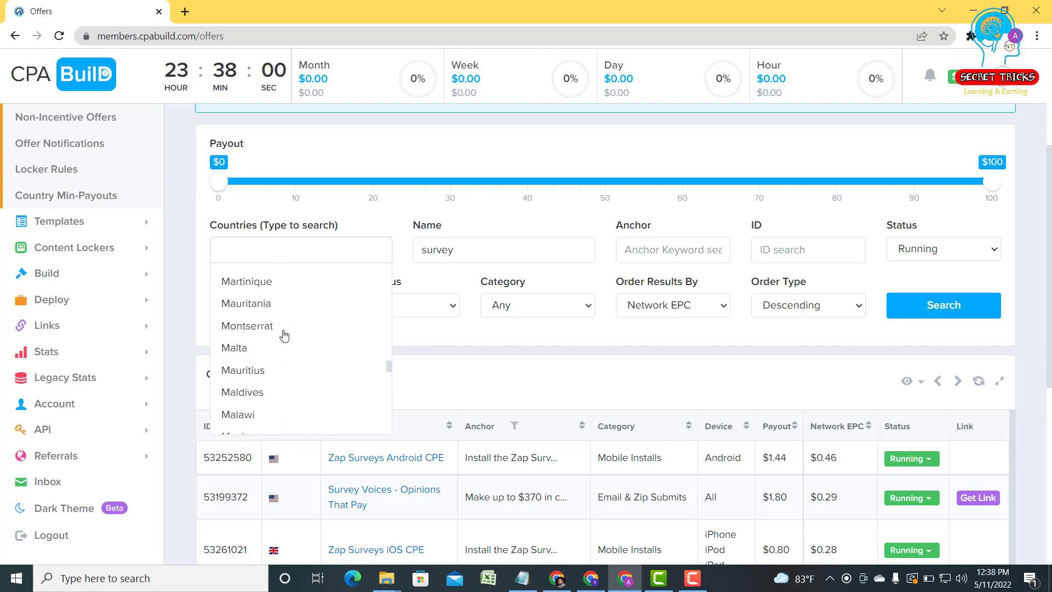
scroll(283, 336, up, 8)
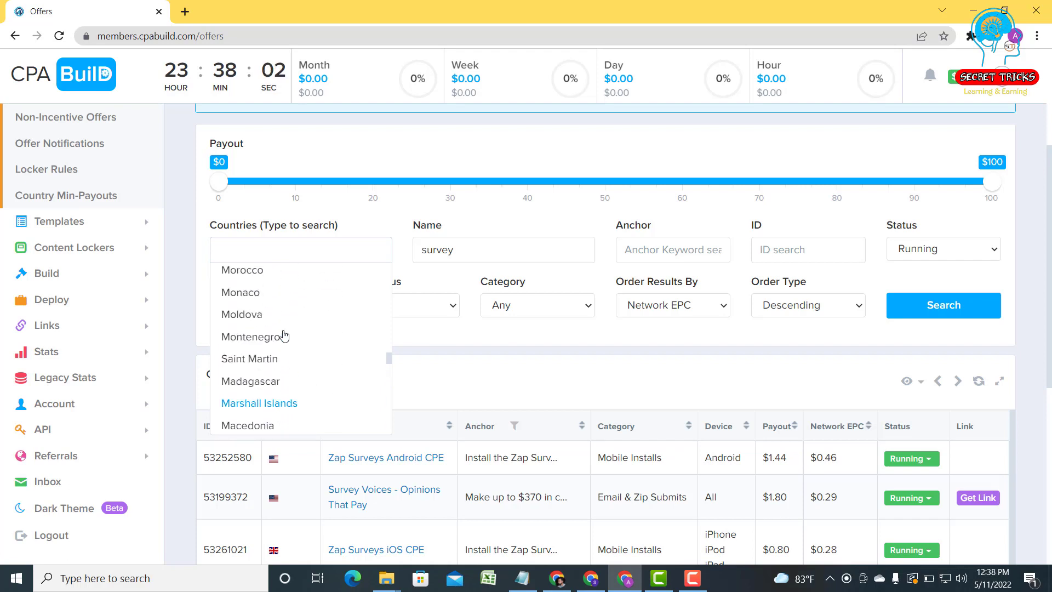
scroll(284, 335, up, 6)
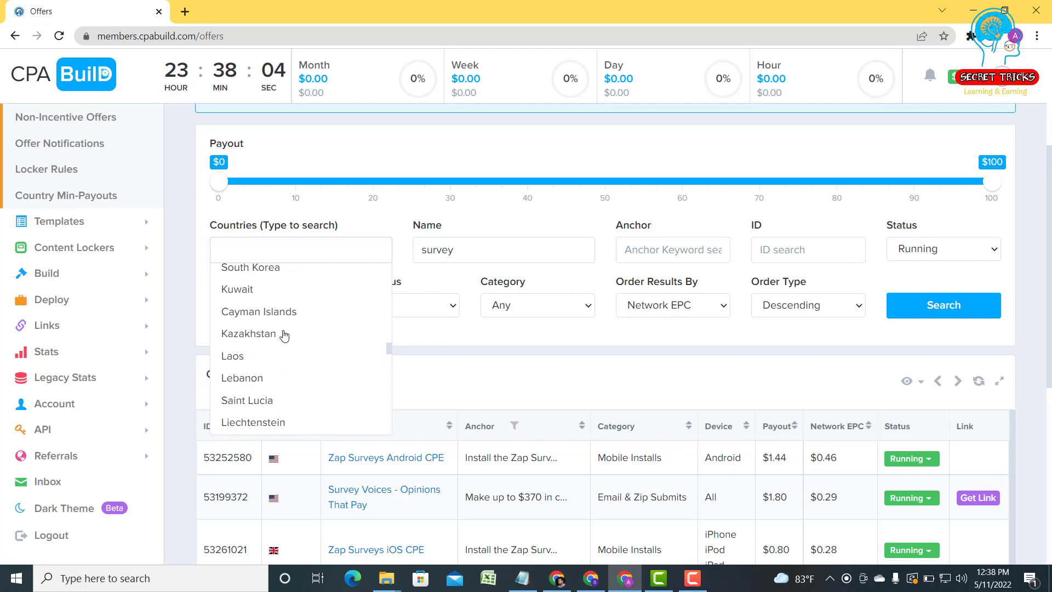
scroll(283, 335, up, 3)
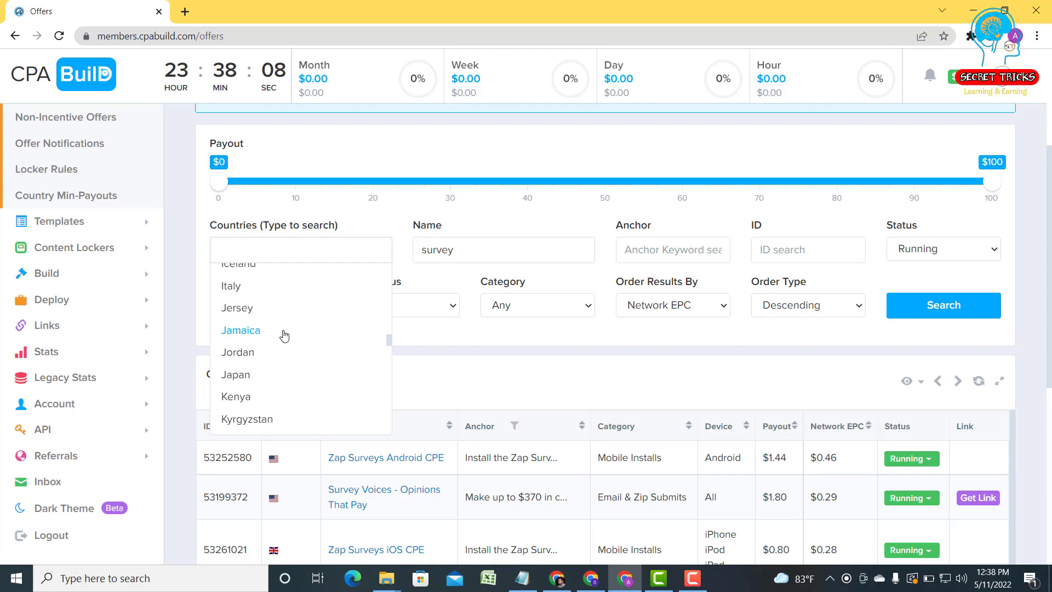
scroll(284, 334, up, 3)
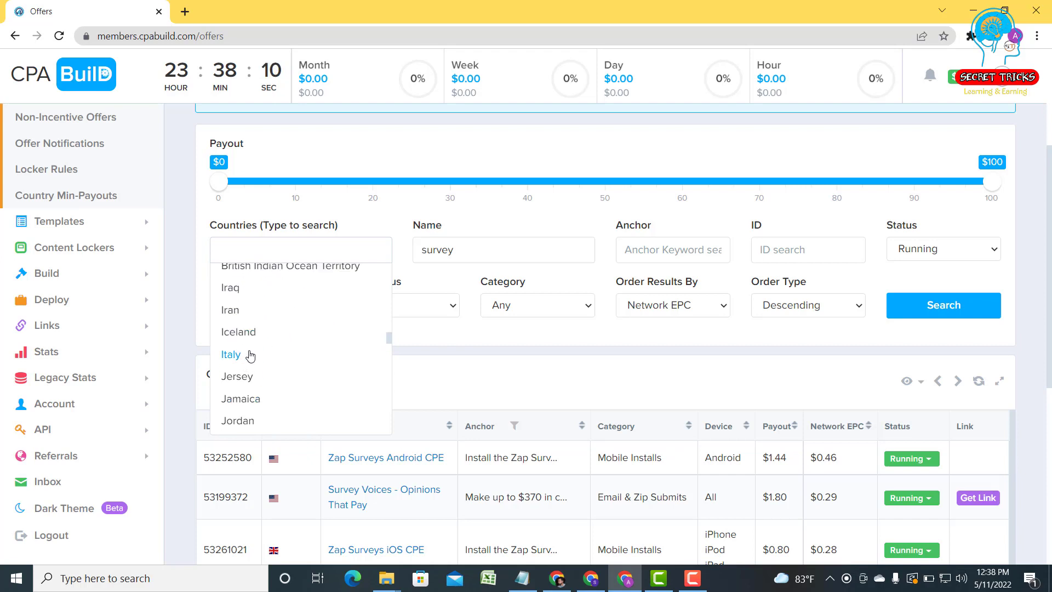
click(250, 355)
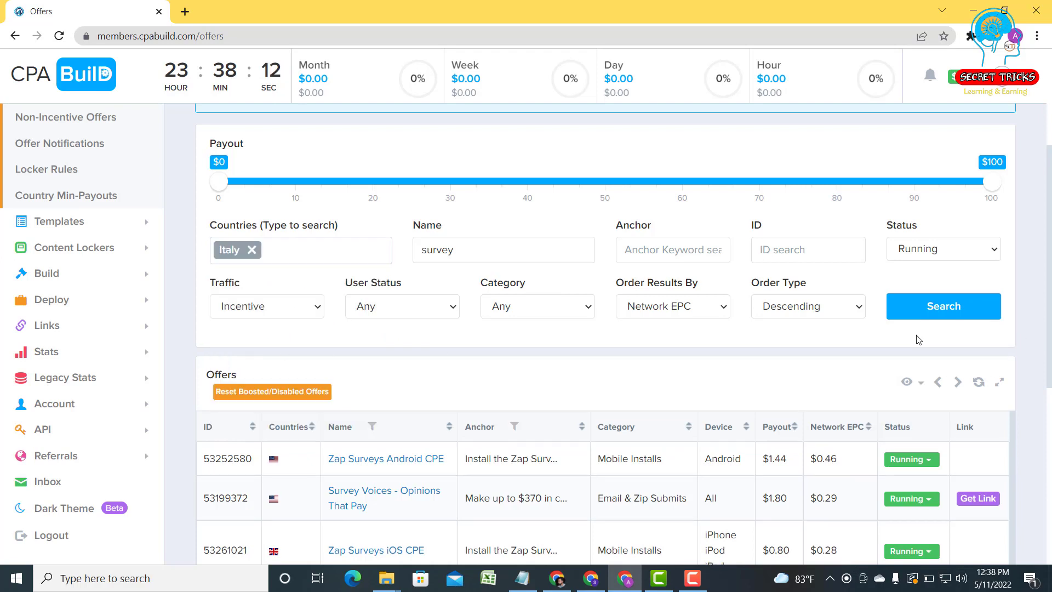
click(938, 311)
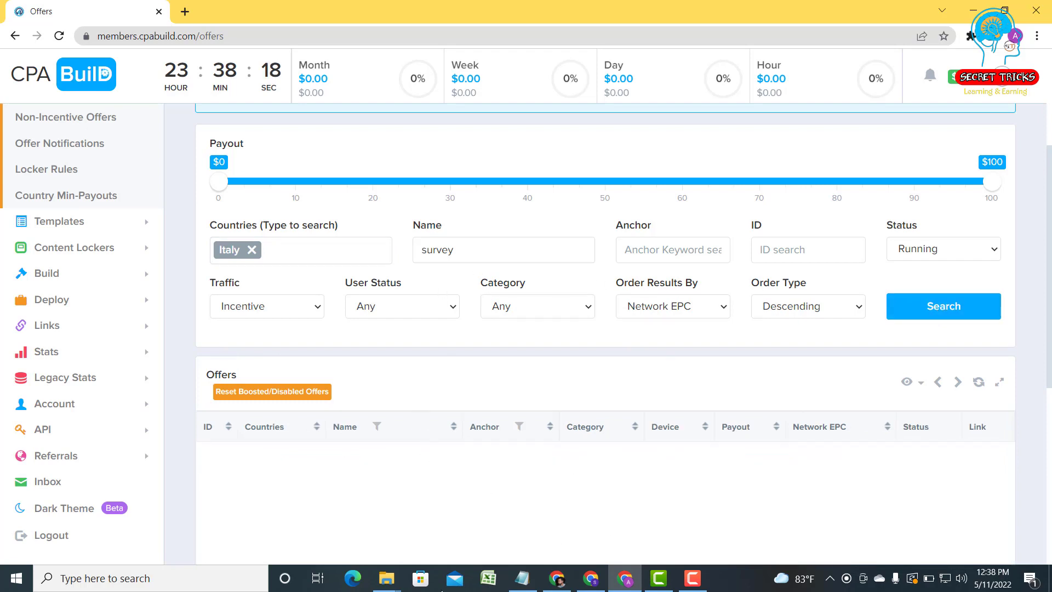
scroll(407, 481, down, 3)
scroll(407, 481, up, 3)
Search the survey offers for Canada in place of Italy and check the payout of the listed offer
click(252, 249)
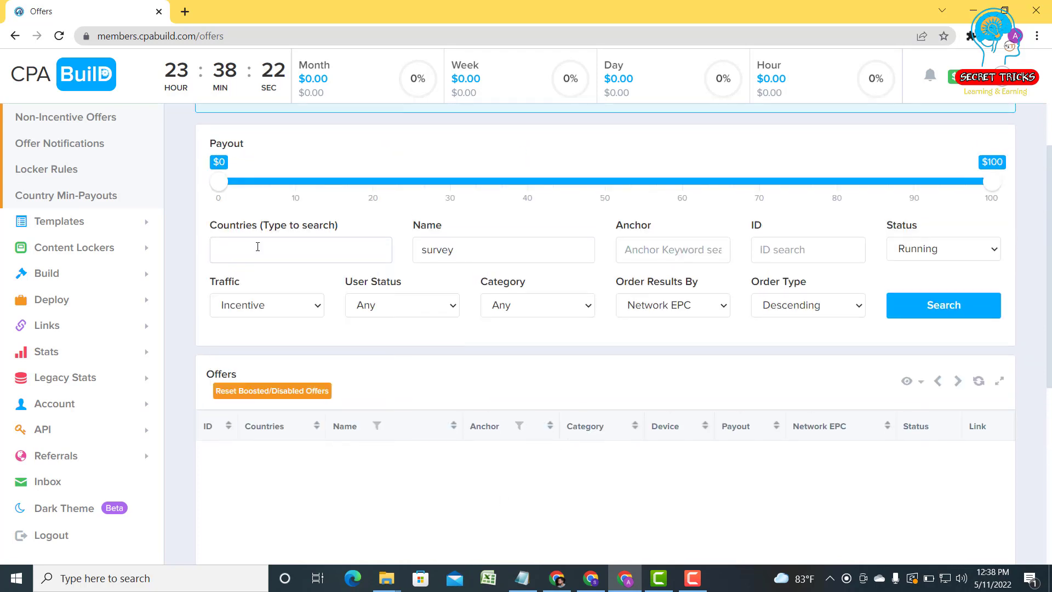
click(258, 247)
scroll(261, 338, down, 4)
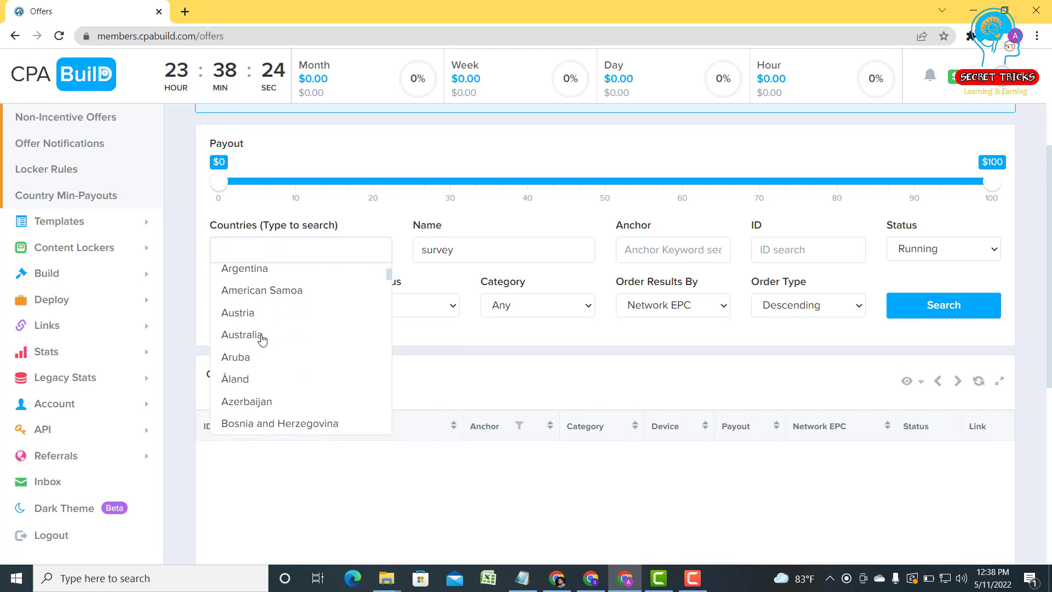
scroll(262, 340, down, 8)
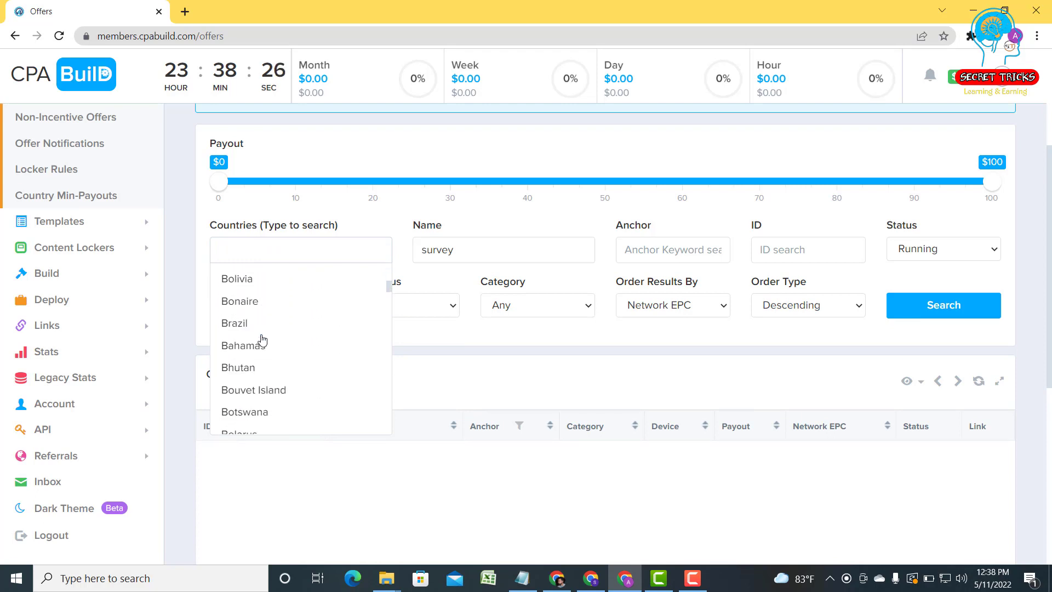
scroll(262, 340, down, 5)
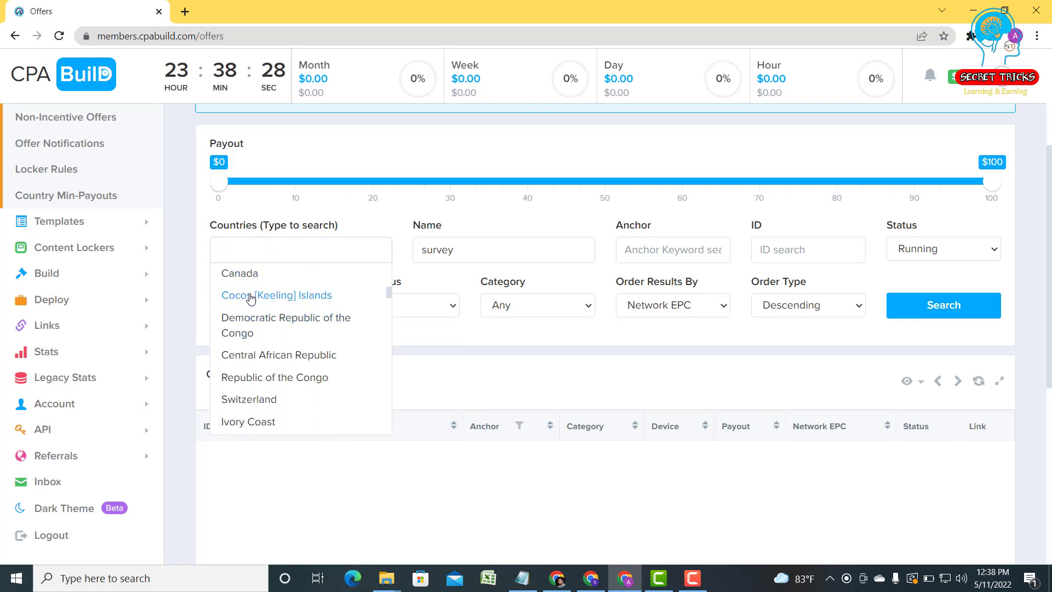
click(250, 274)
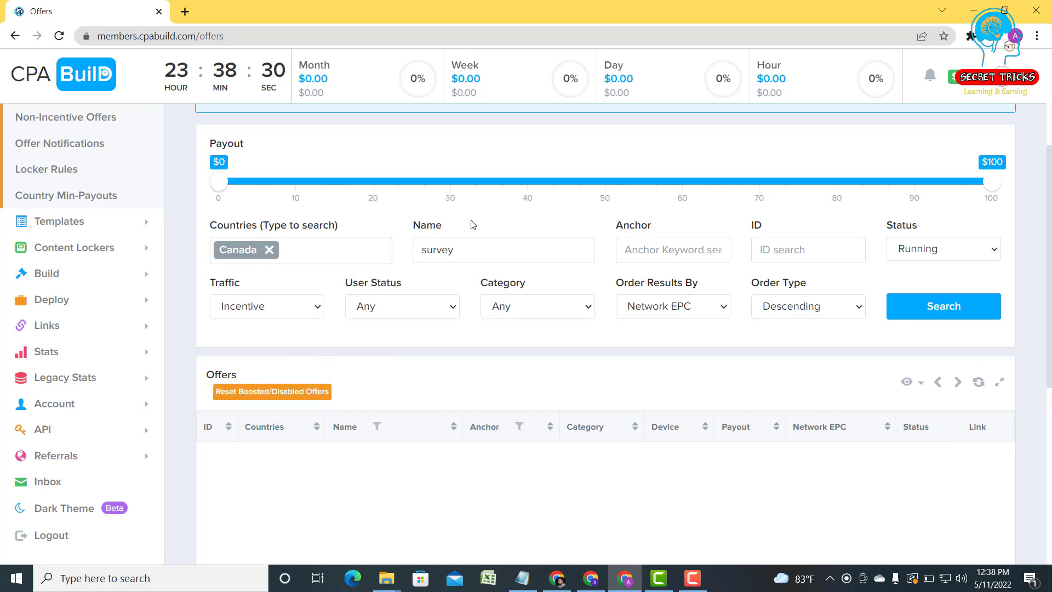
click(912, 312)
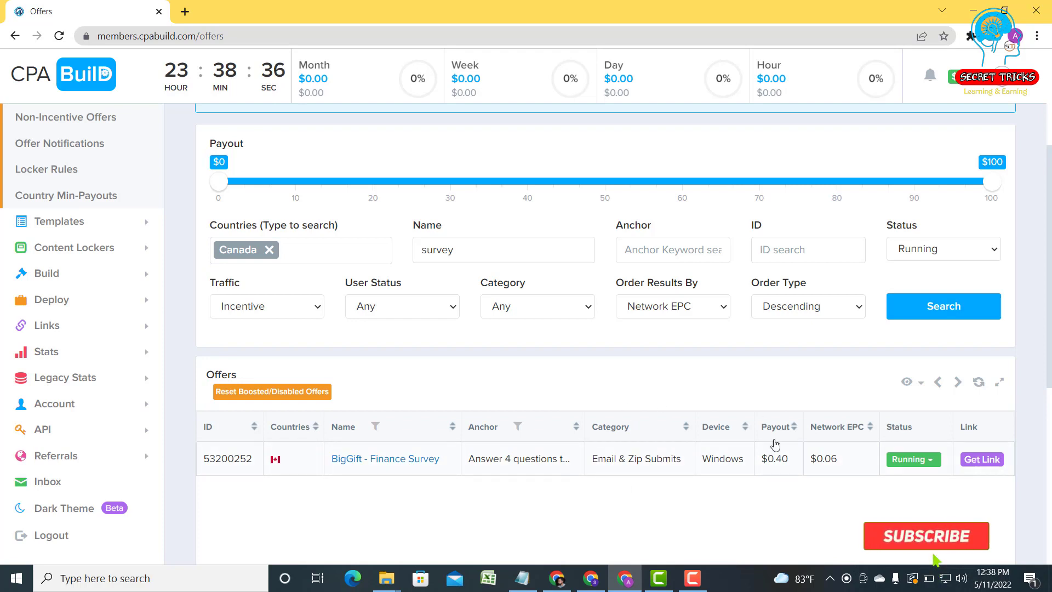
drag(788, 459, 760, 460)
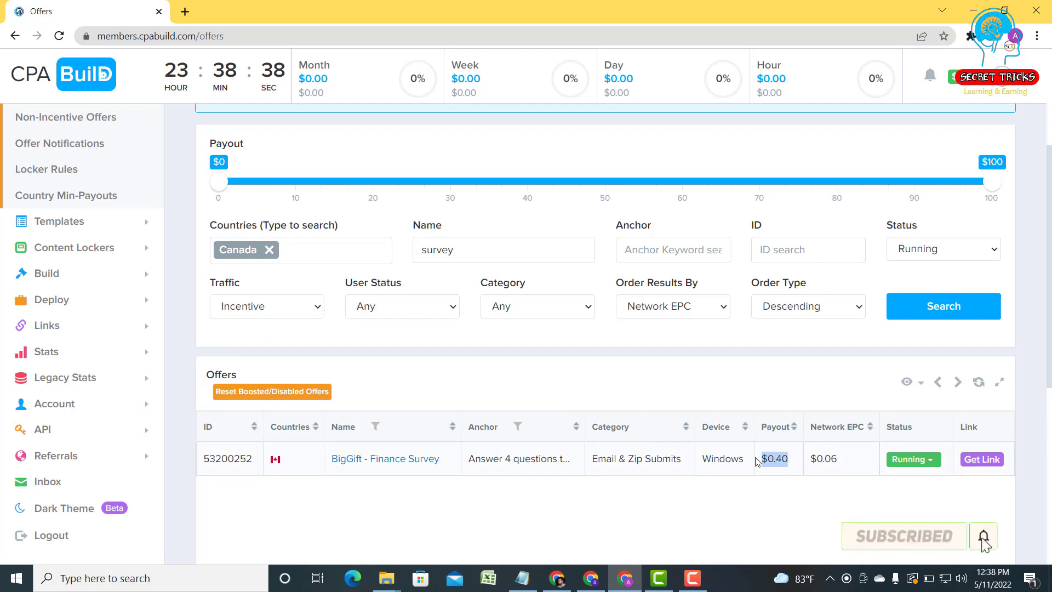
click(833, 524)
scroll(537, 427, up, 2)
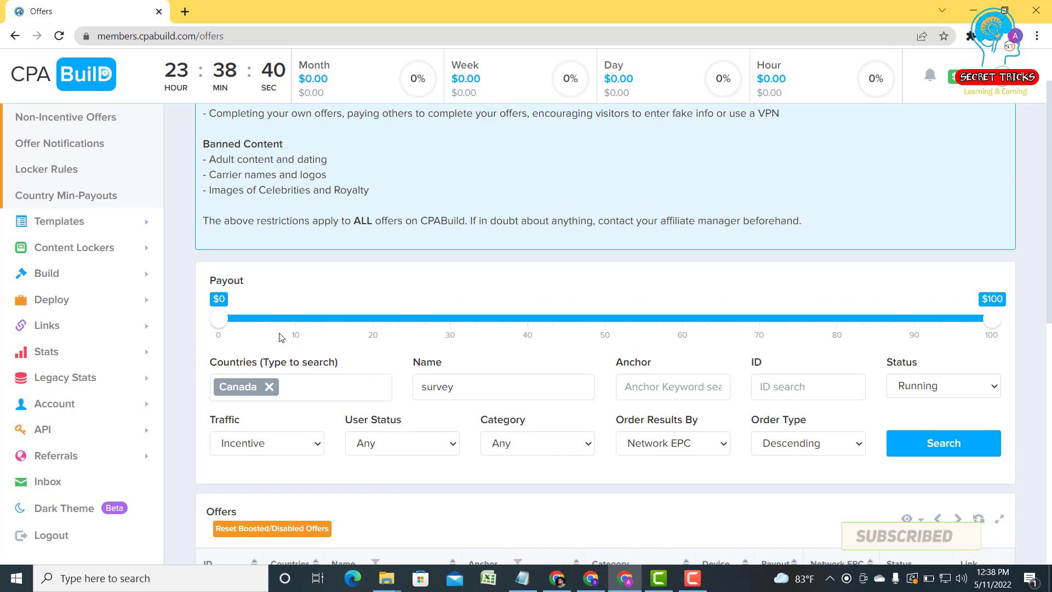
scroll(606, 411, down, 2)
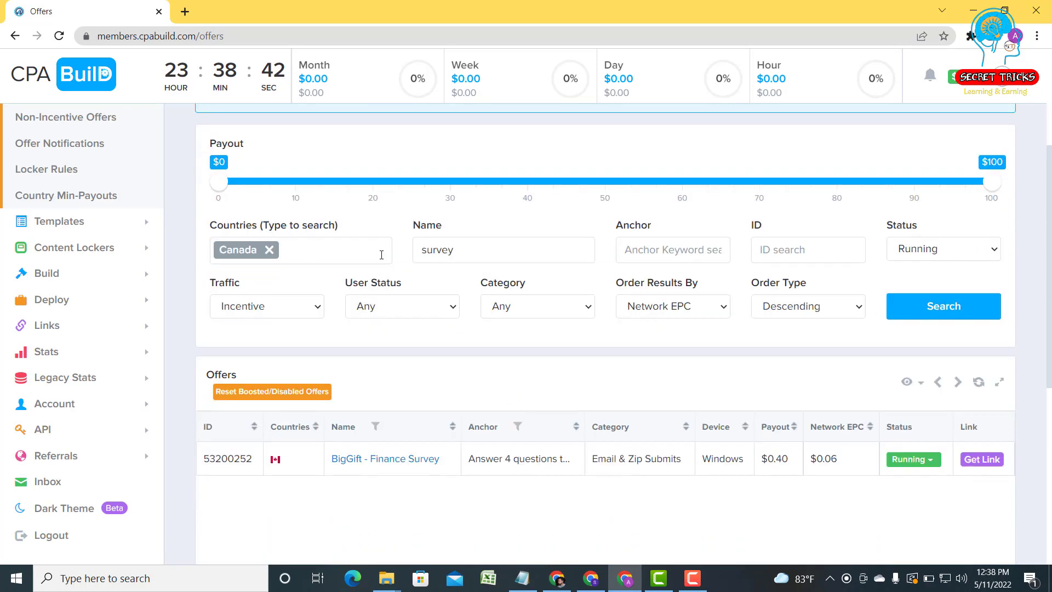
Remove the Canada country filter and search the offers for the name "cash" in place of "survey"
click(268, 250)
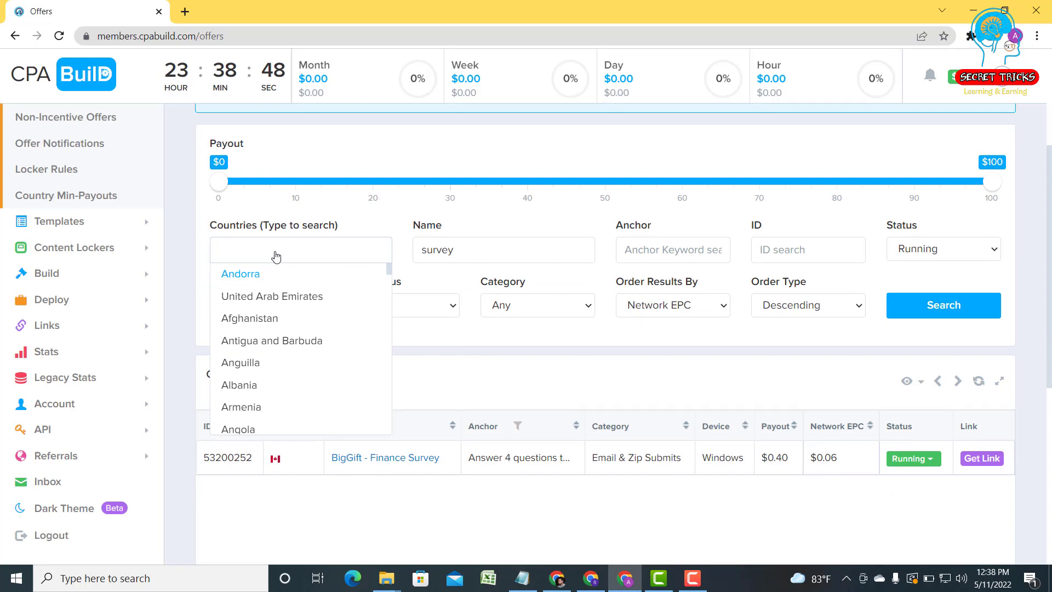
click(414, 482)
drag(486, 260, 415, 249)
key(BackSpace)
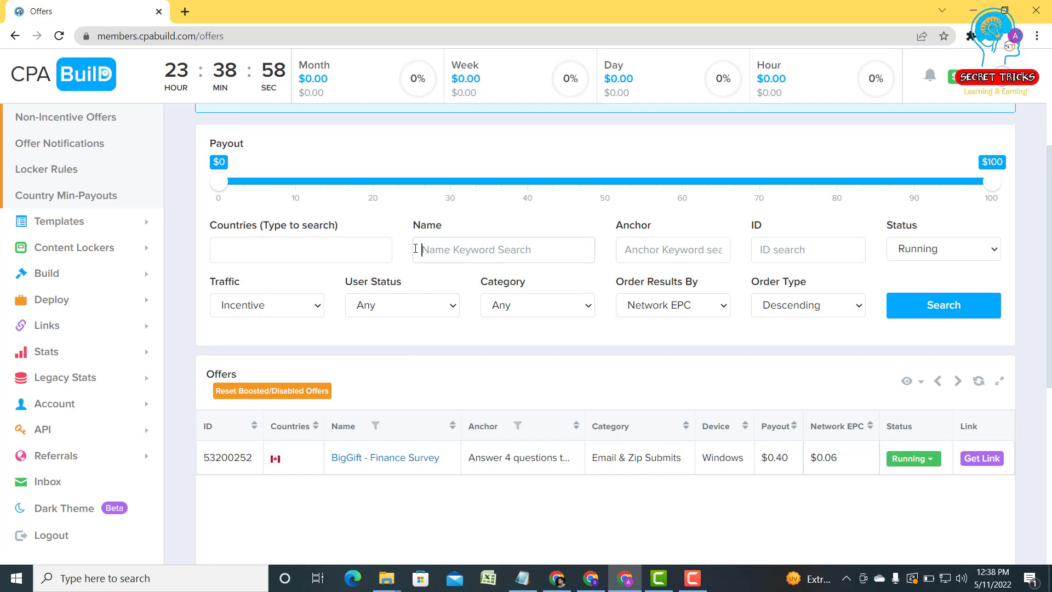
text(c)
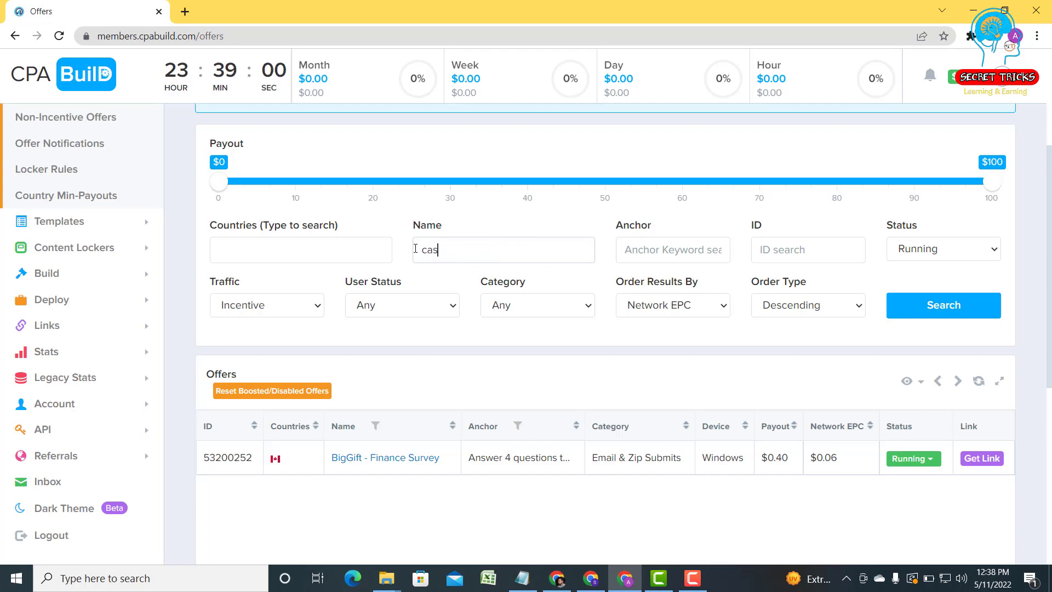
text(ash)
click(938, 316)
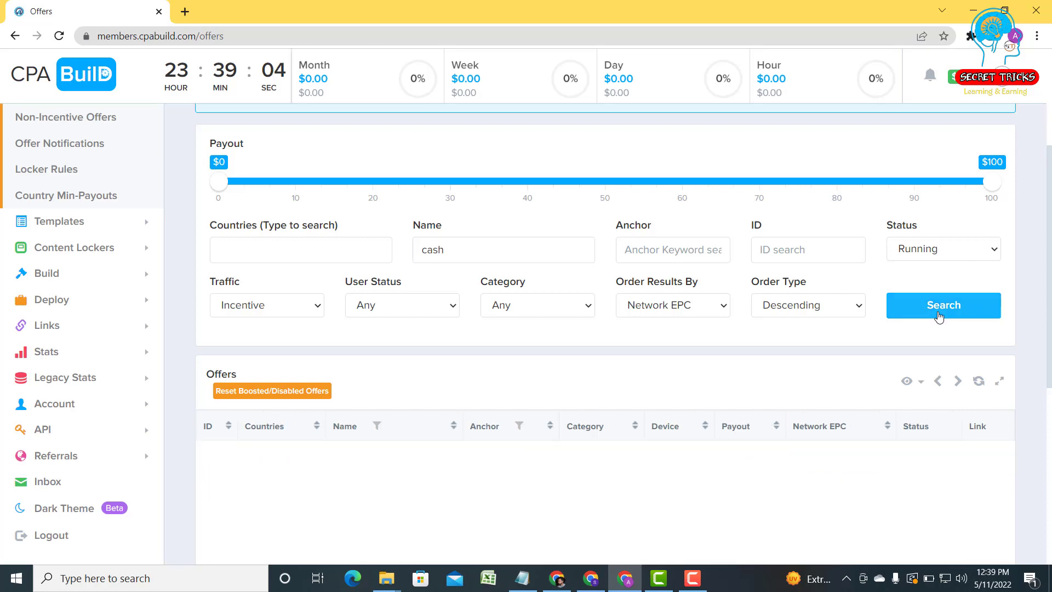
Look over the cash offers, examining the name and payout of the RZUSA - Standard - Cash App $750 offer
scroll(860, 306, down, 3)
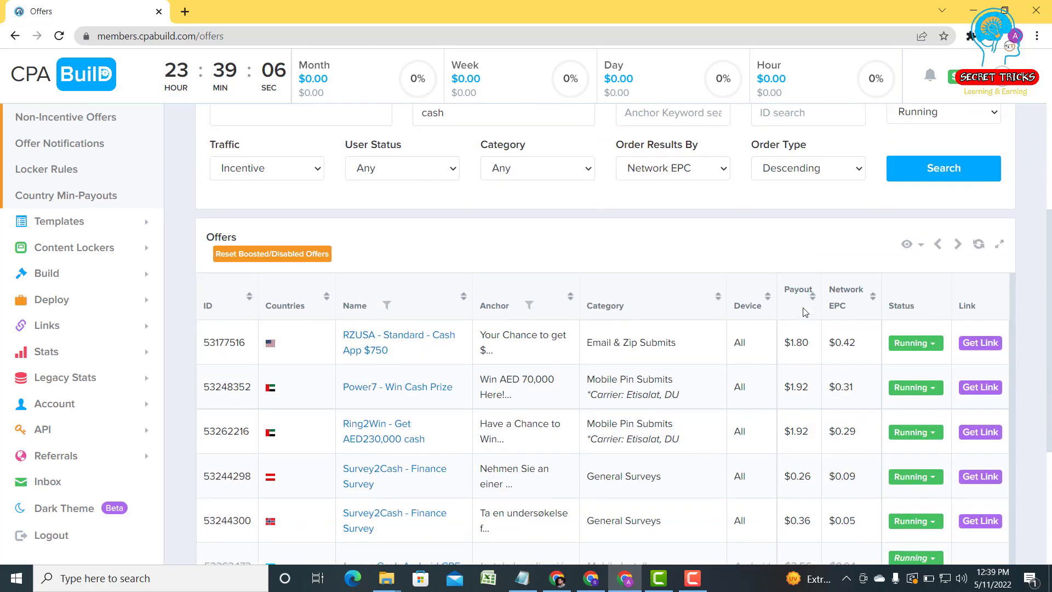
scroll(411, 331, down, 1)
scroll(410, 331, up, 1)
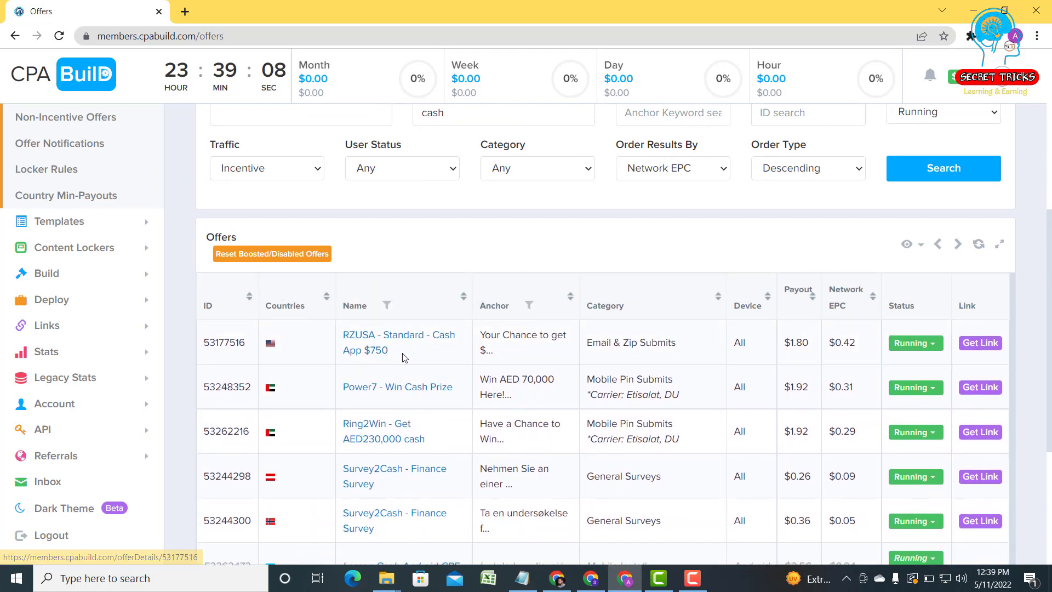
drag(389, 352, 343, 334)
click(518, 356)
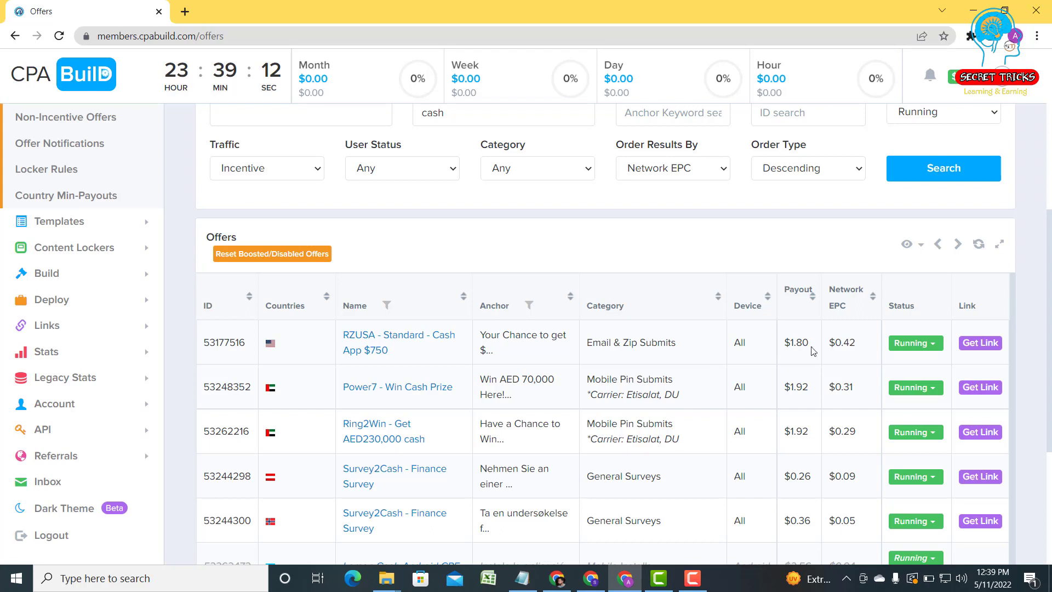
Check the payout of the RZUSA - Standard - Cash App $750 offer and the name and category of RewardsAdvisor - USA Cash Finder
drag(809, 342, 780, 343)
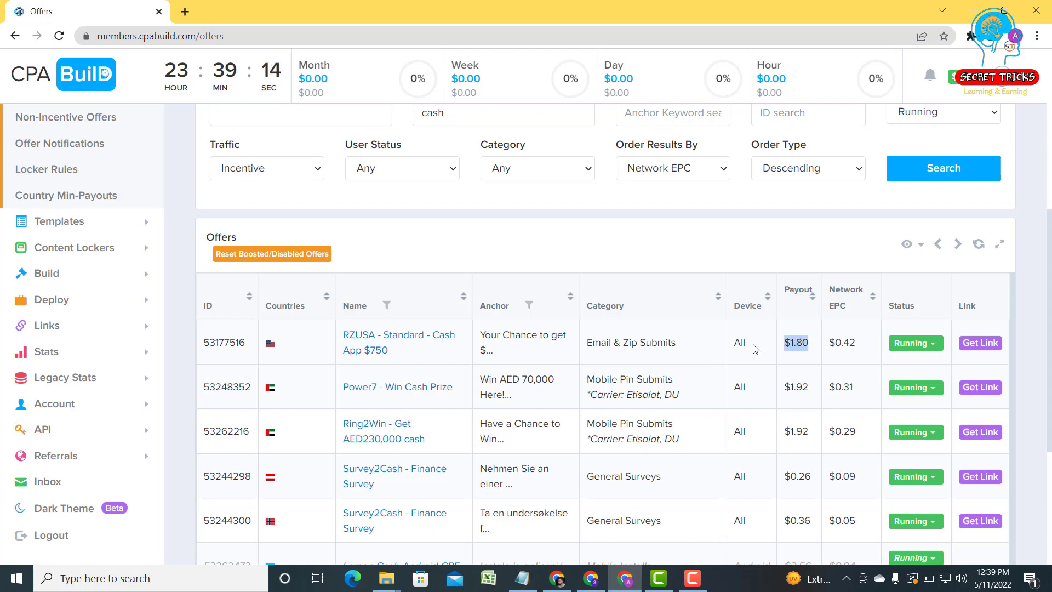
click(757, 343)
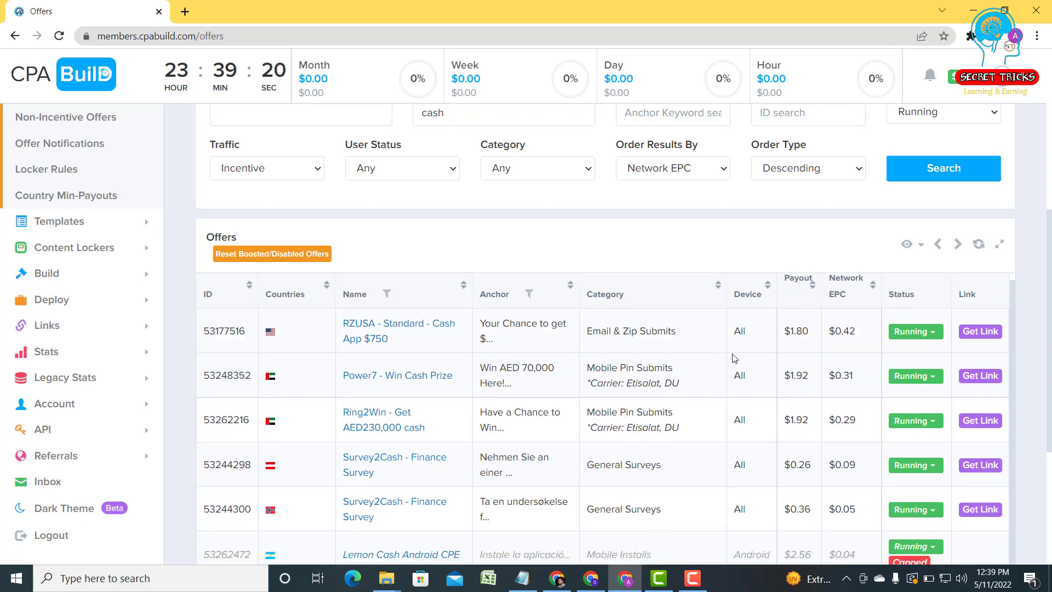
scroll(731, 356, down, 5)
scroll(727, 336, down, 5)
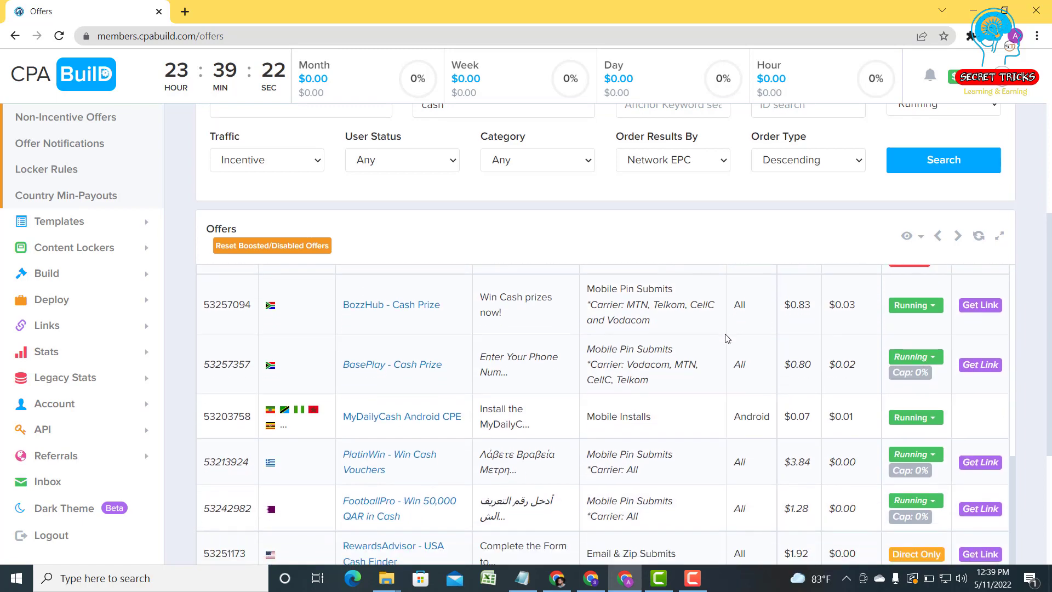
scroll(291, 337, down, 1)
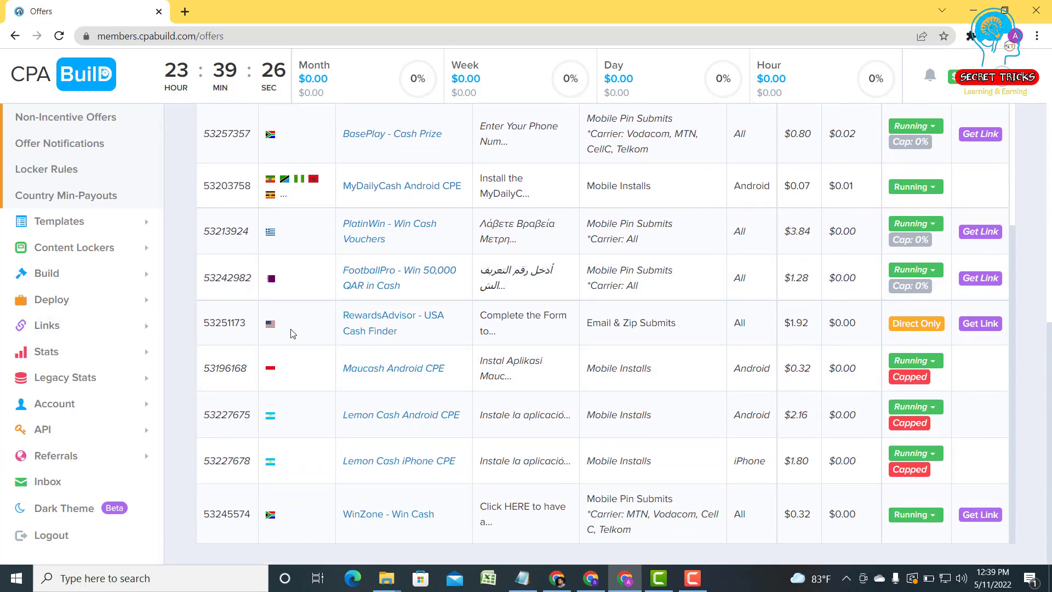
drag(399, 335, 350, 316)
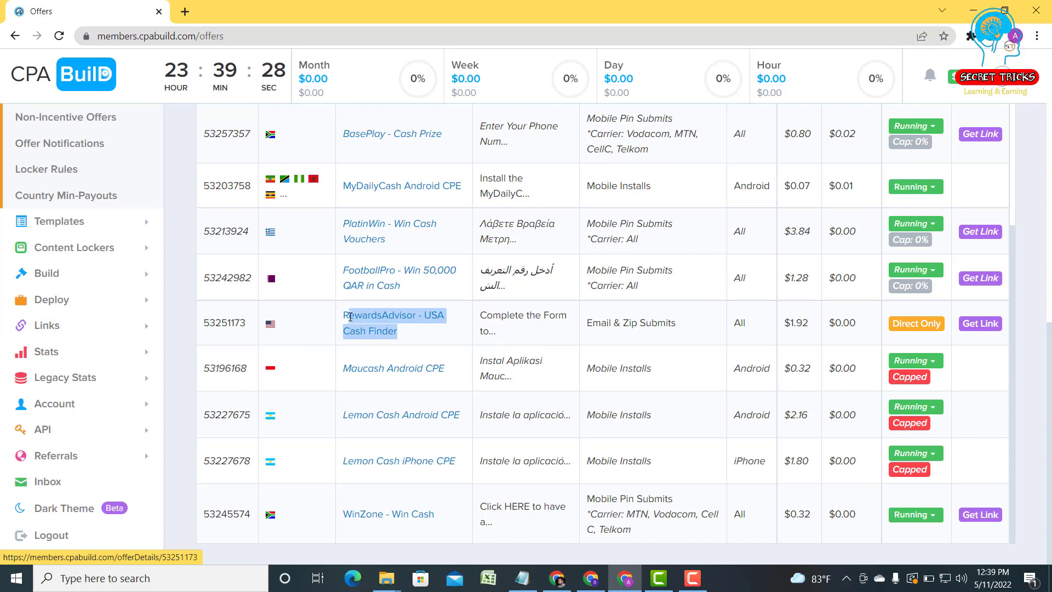
click(334, 345)
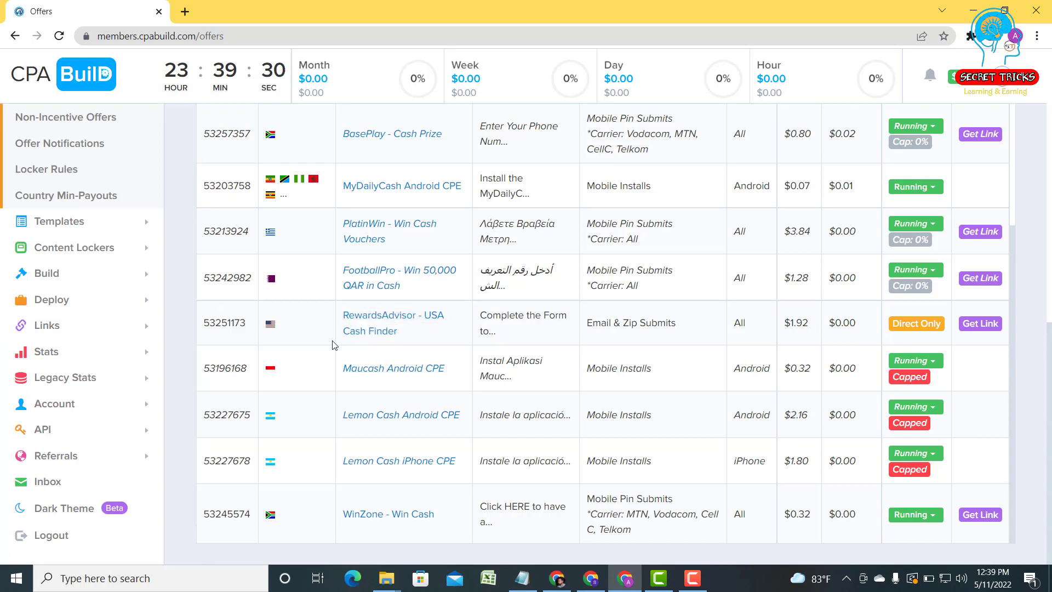
drag(585, 324, 677, 327)
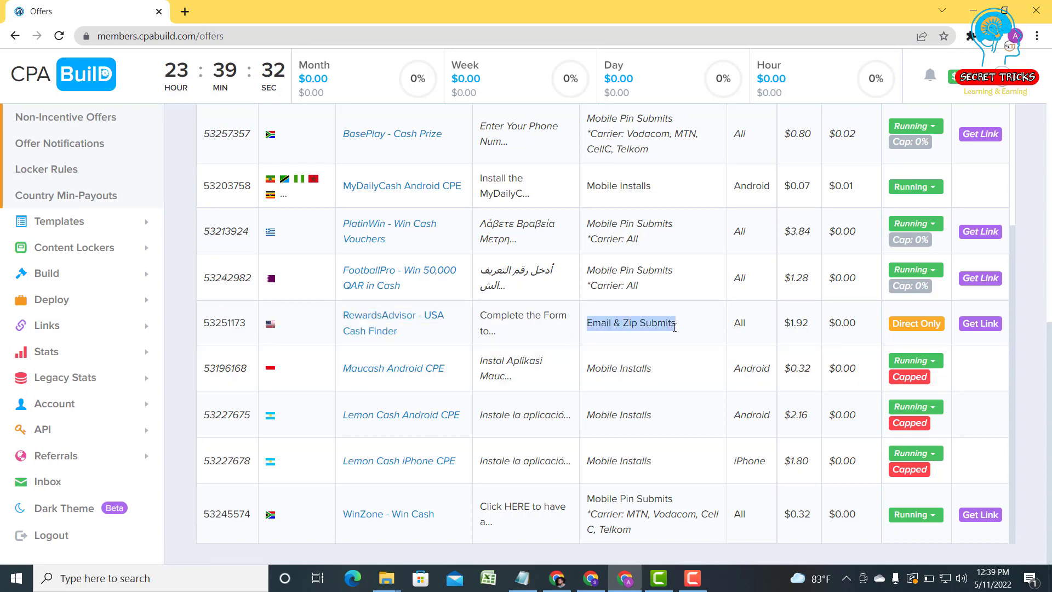
click(699, 330)
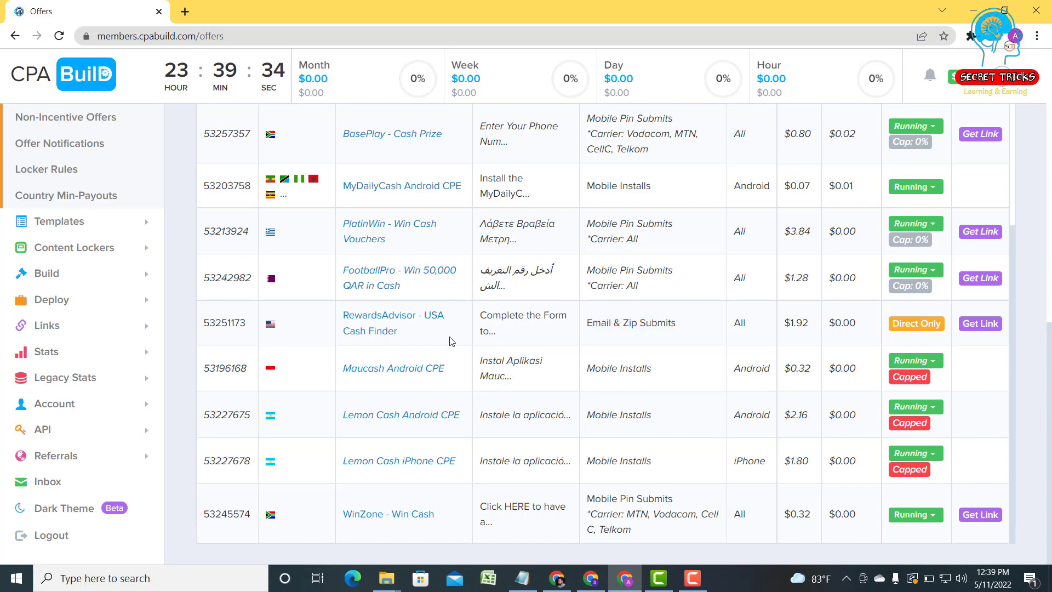
Search the offers for the name "amazon" in place of "cash"
scroll(452, 341, up, 10)
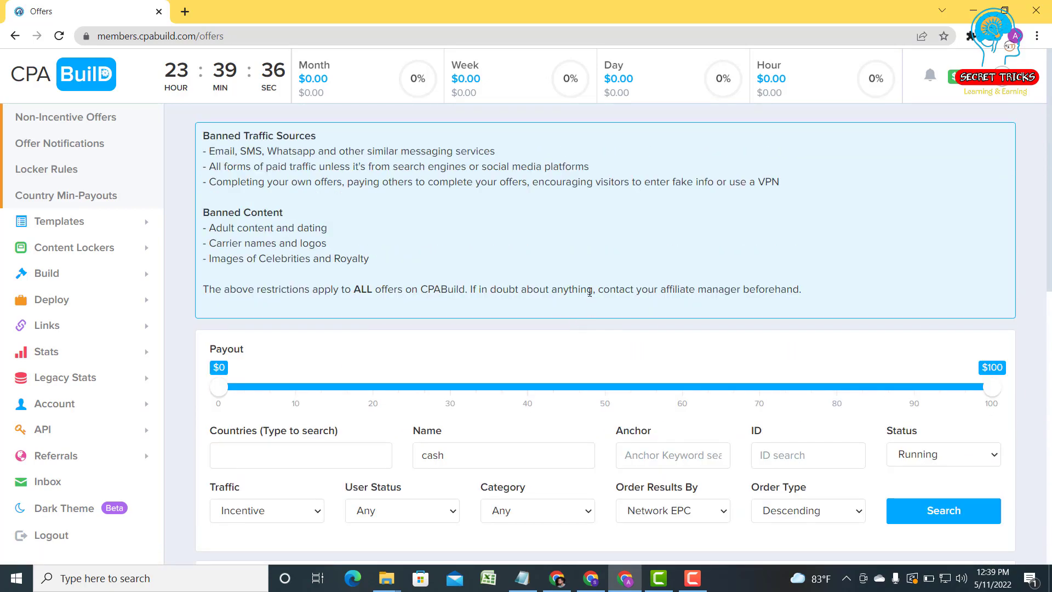
scroll(589, 291, down, 6)
scroll(436, 282, up, 4)
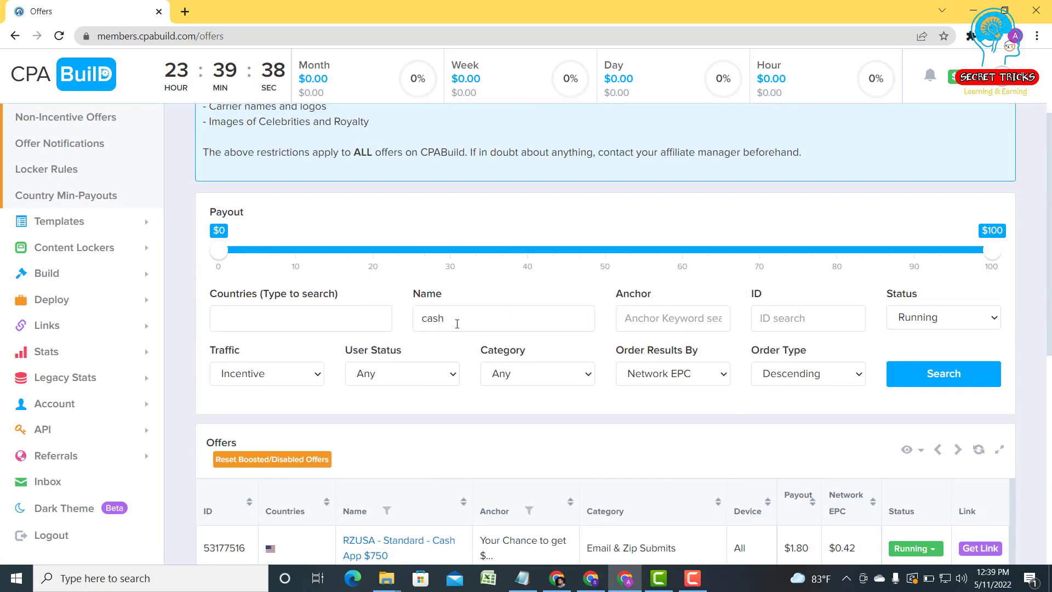
drag(445, 320, 422, 321)
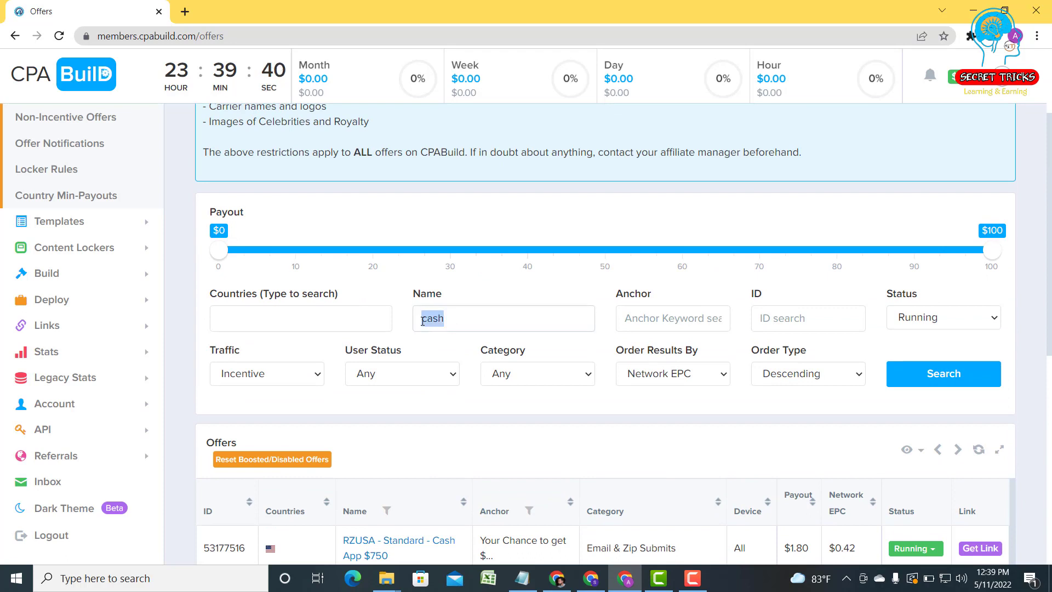
key(BackSpace)
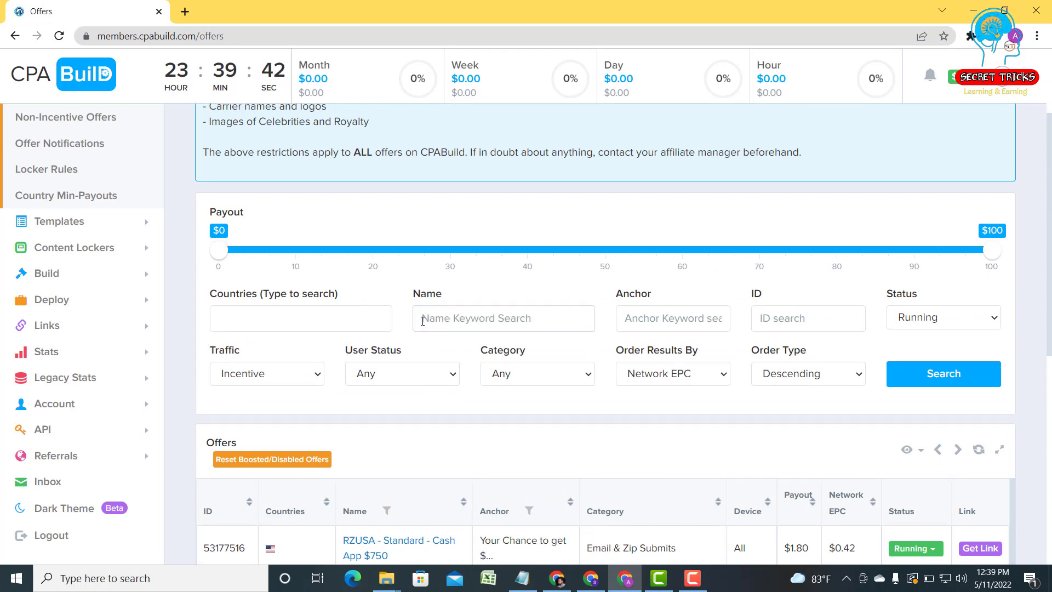
text(P)
text(maz)
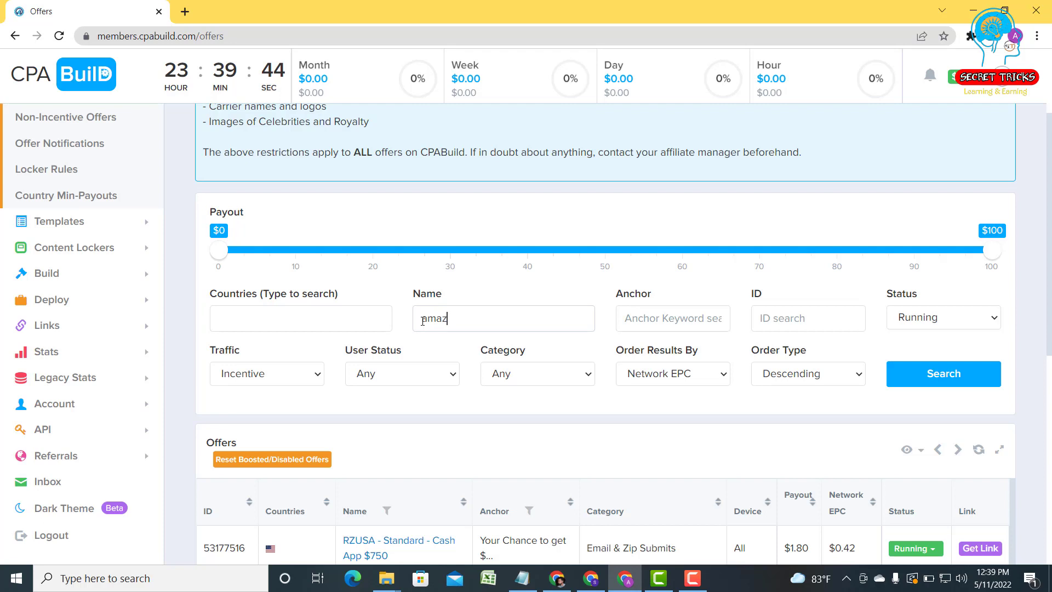
text(on)
click(929, 377)
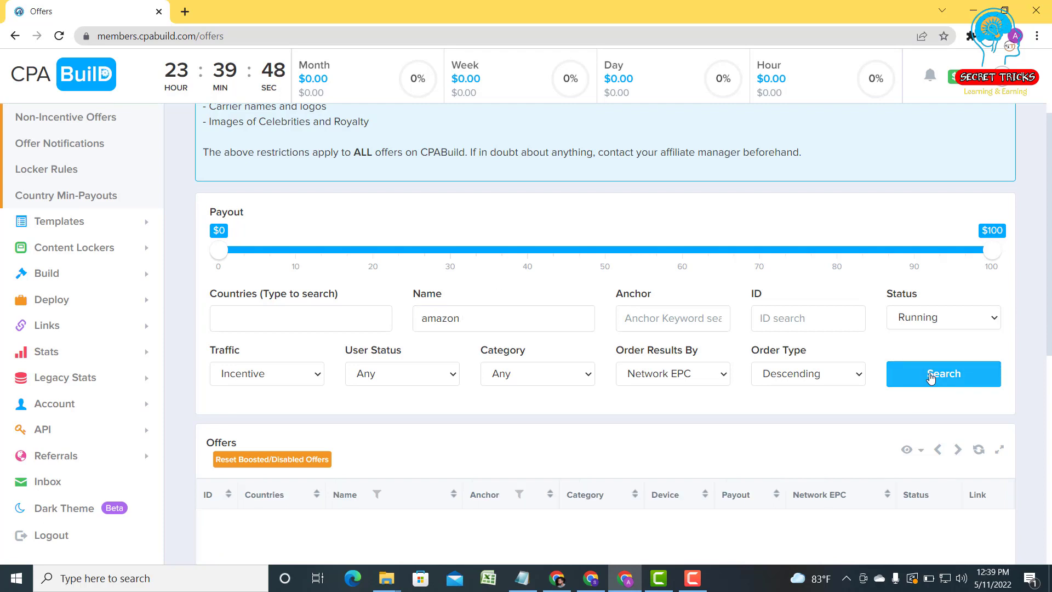
Look over the Amazon offers, examining their countries, names, categories and payouts
scroll(657, 350, down, 5)
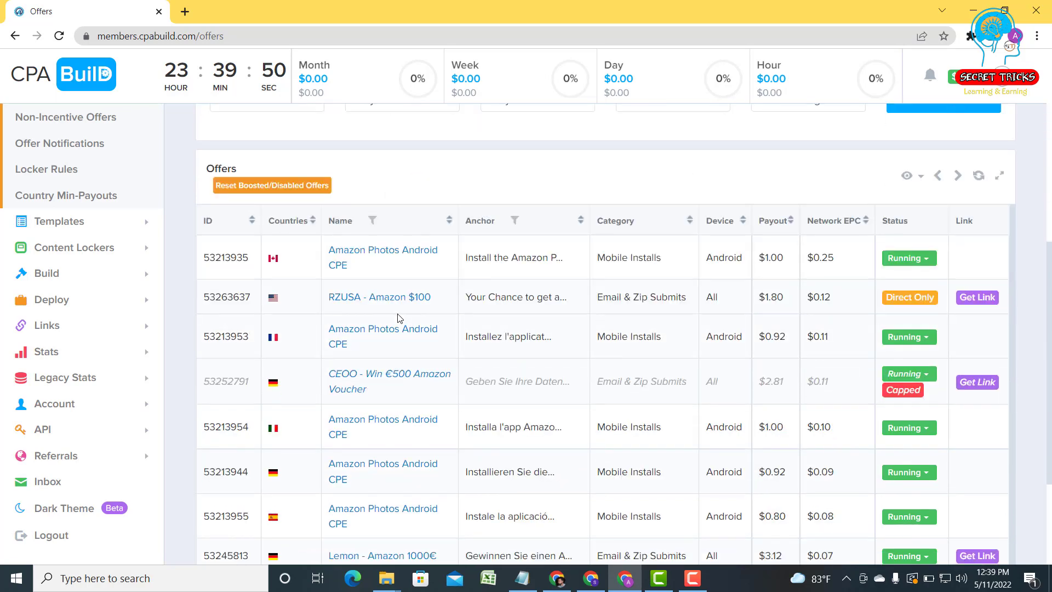
scroll(325, 325, down, 1)
click(422, 273)
scroll(502, 373, down, 5)
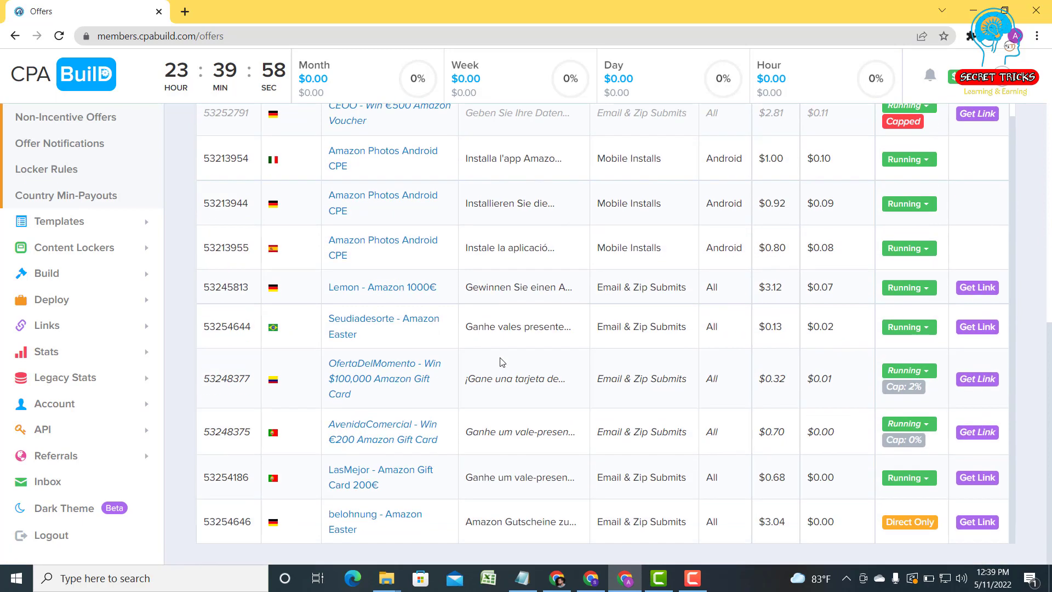
scroll(502, 362, up, 3)
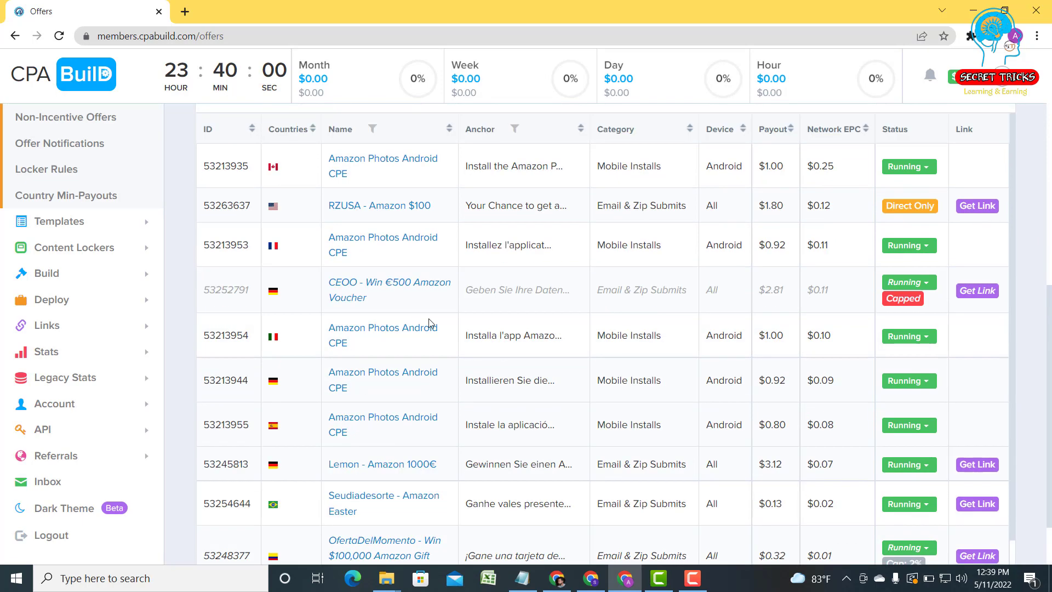
scroll(429, 319, up, 8)
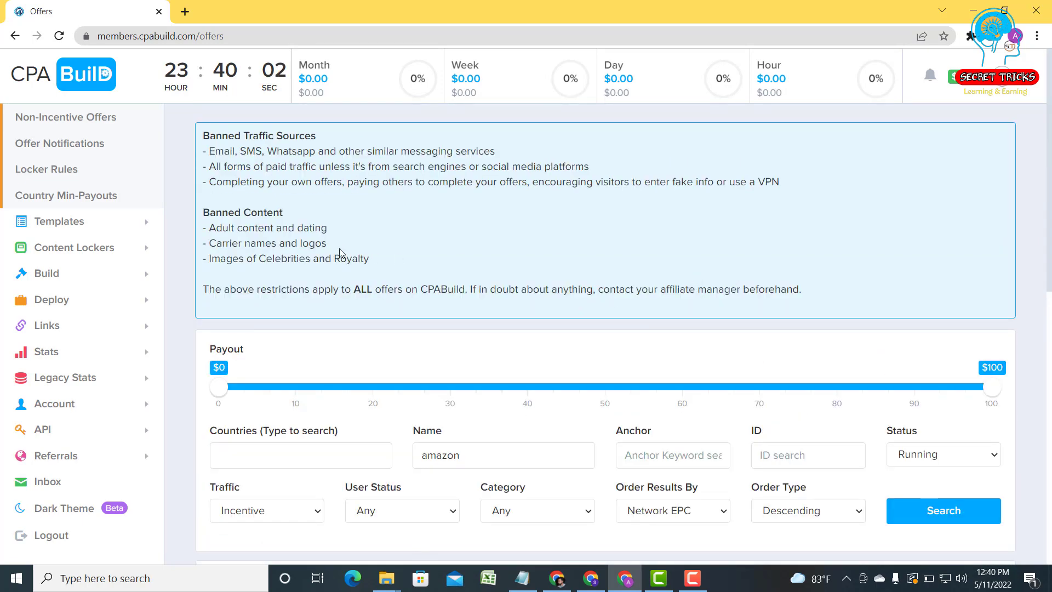
scroll(454, 267, down, 4)
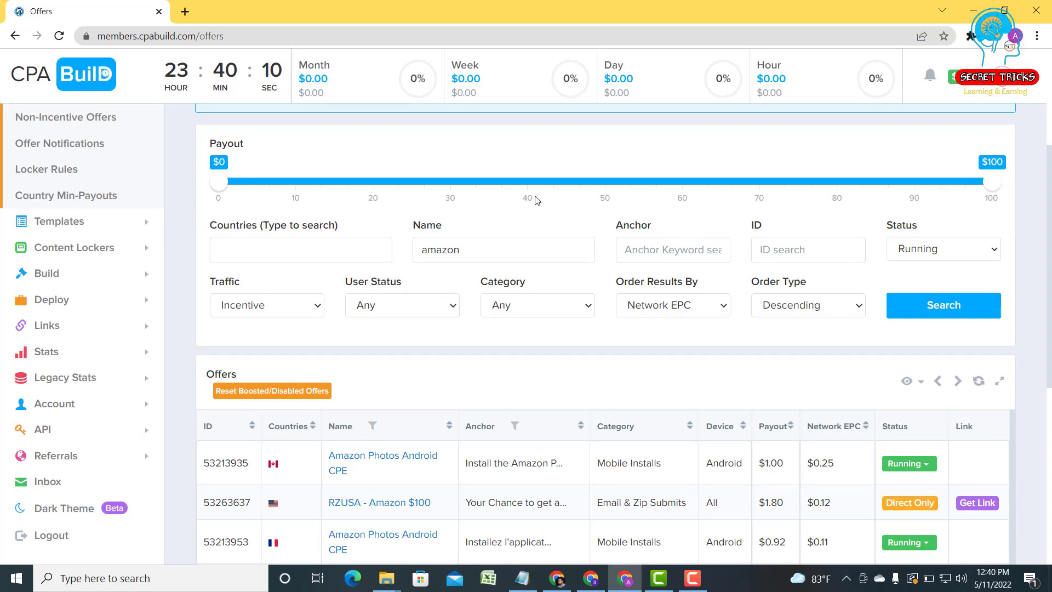
scroll(61, 419, up, 5)
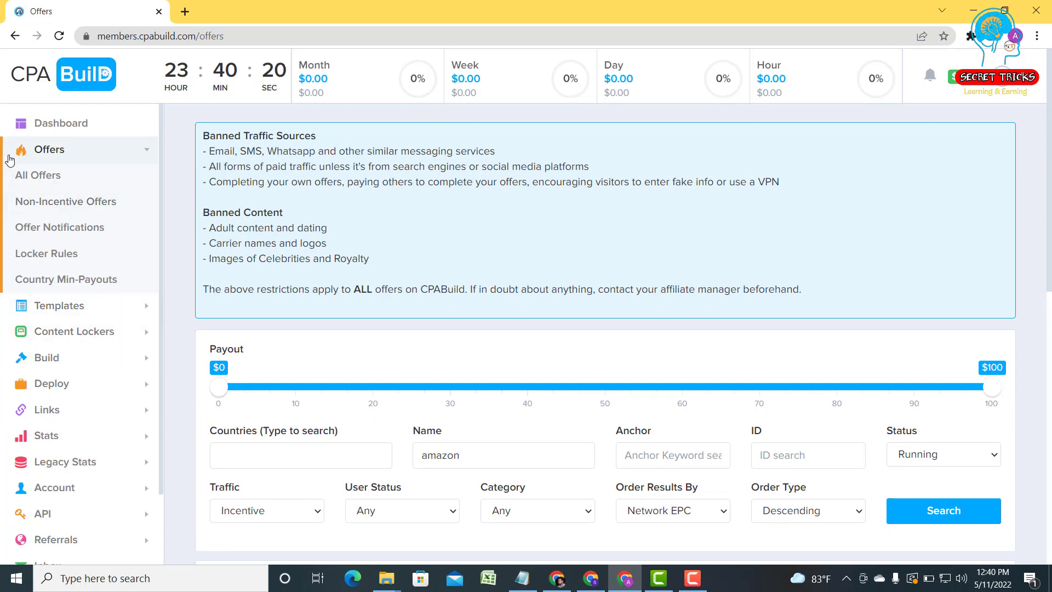
Open the content locker builder, choose the Games - RPG base template and look through its options
scroll(15, 201, down, 5)
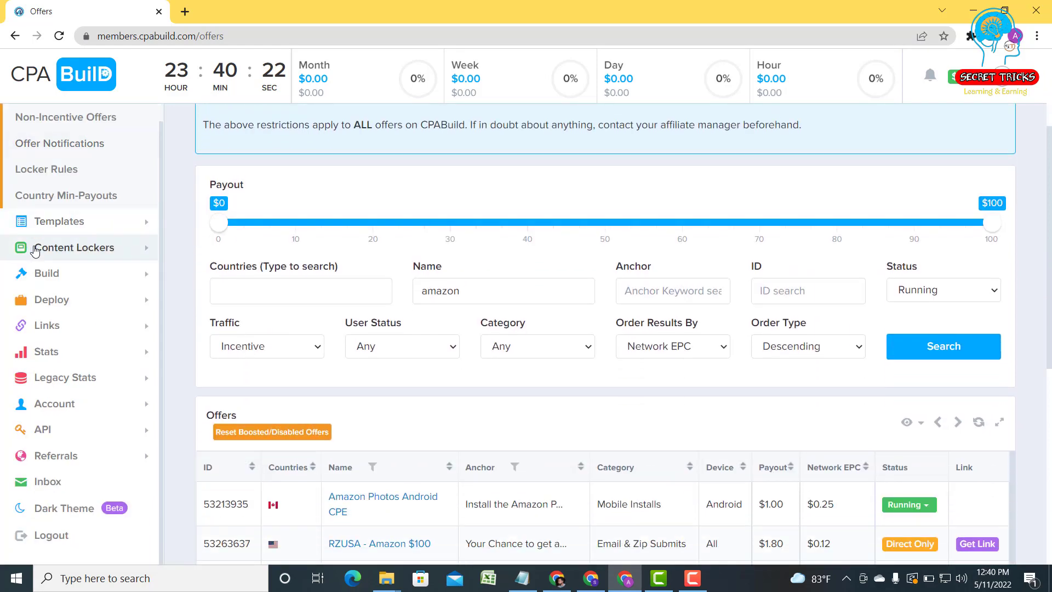
scroll(253, 271, up, 3)
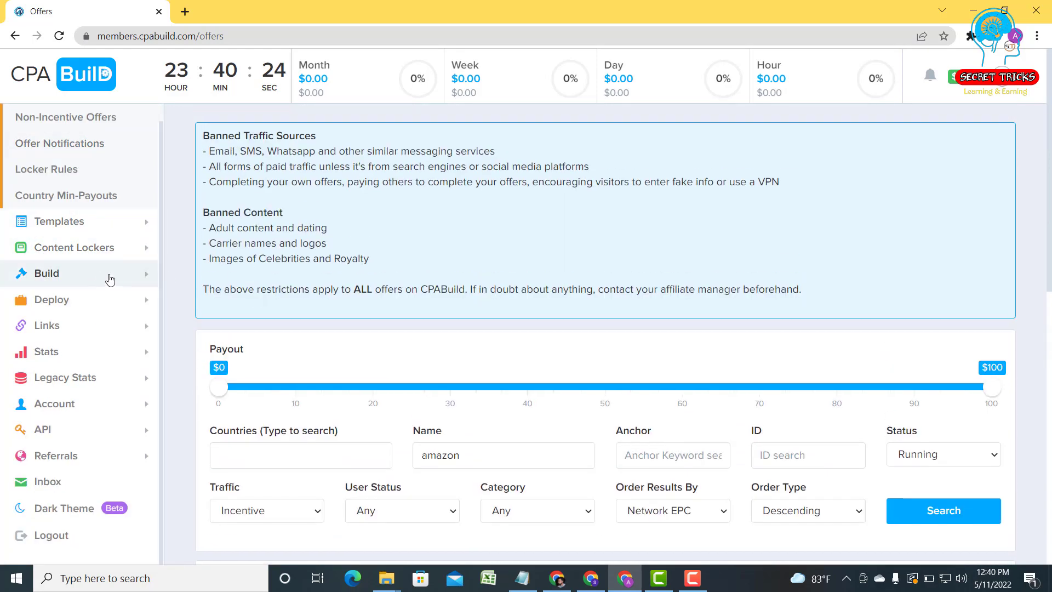
scroll(113, 278, up, 2)
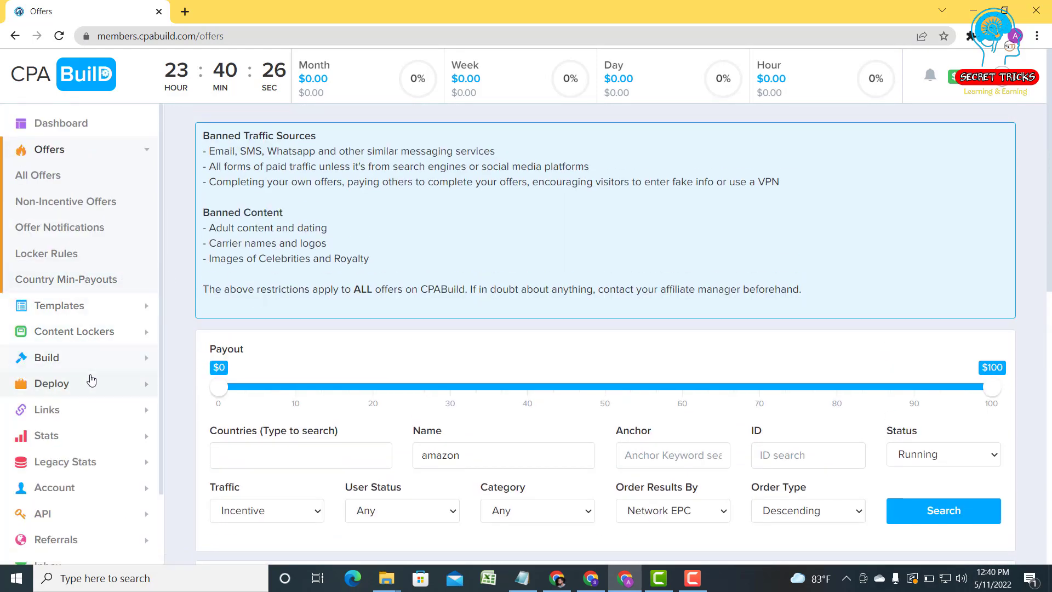
scroll(100, 368, down, 2)
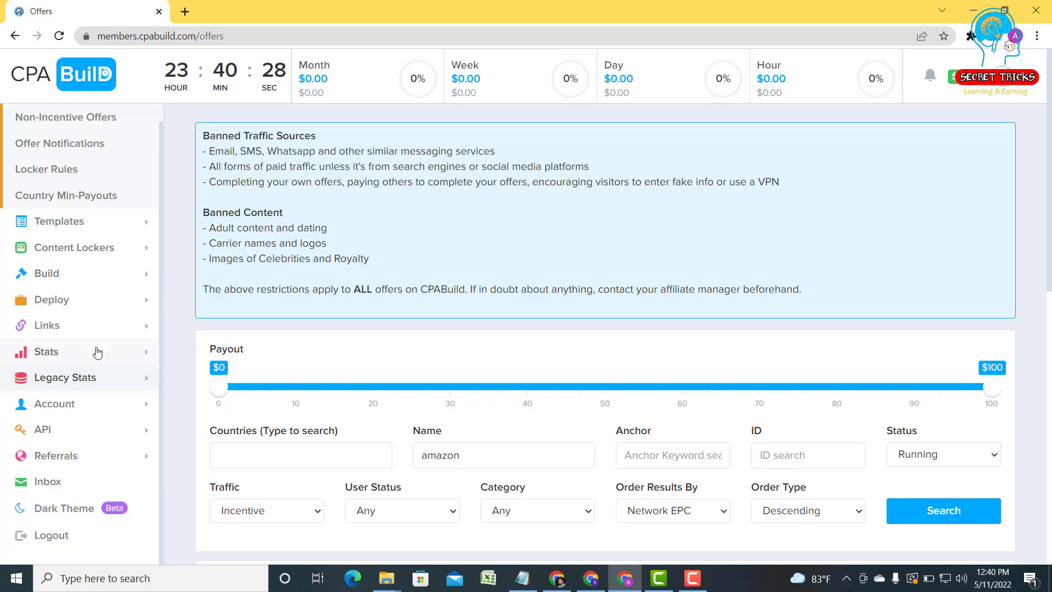
click(82, 248)
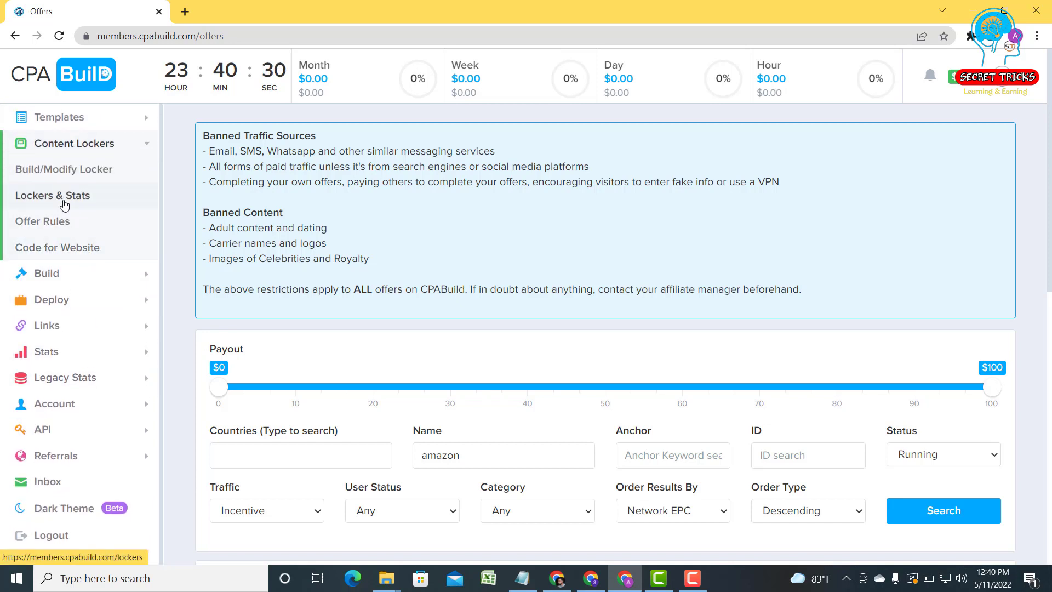
click(75, 174)
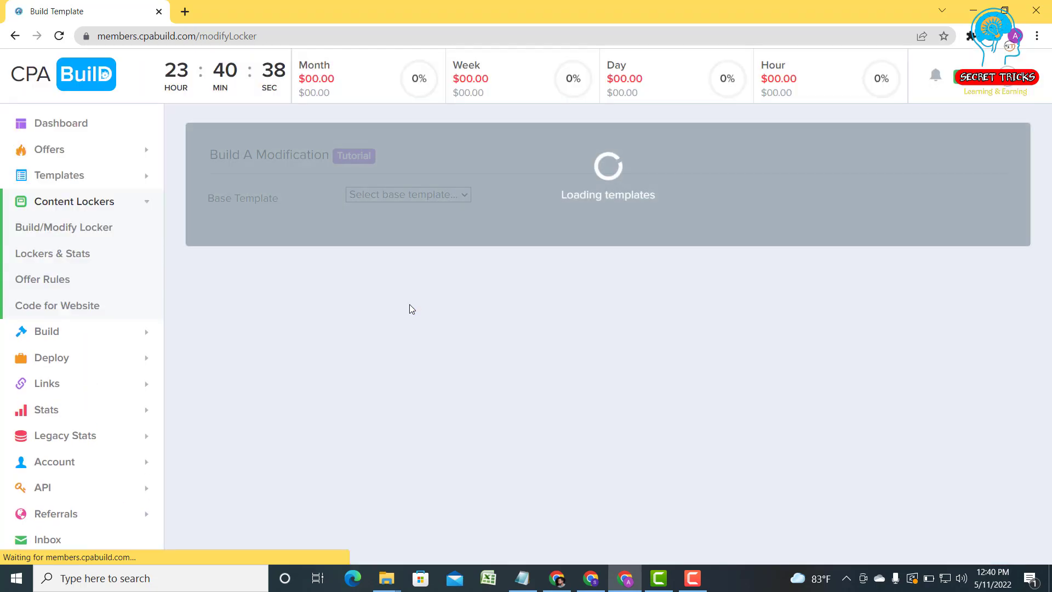
click(554, 200)
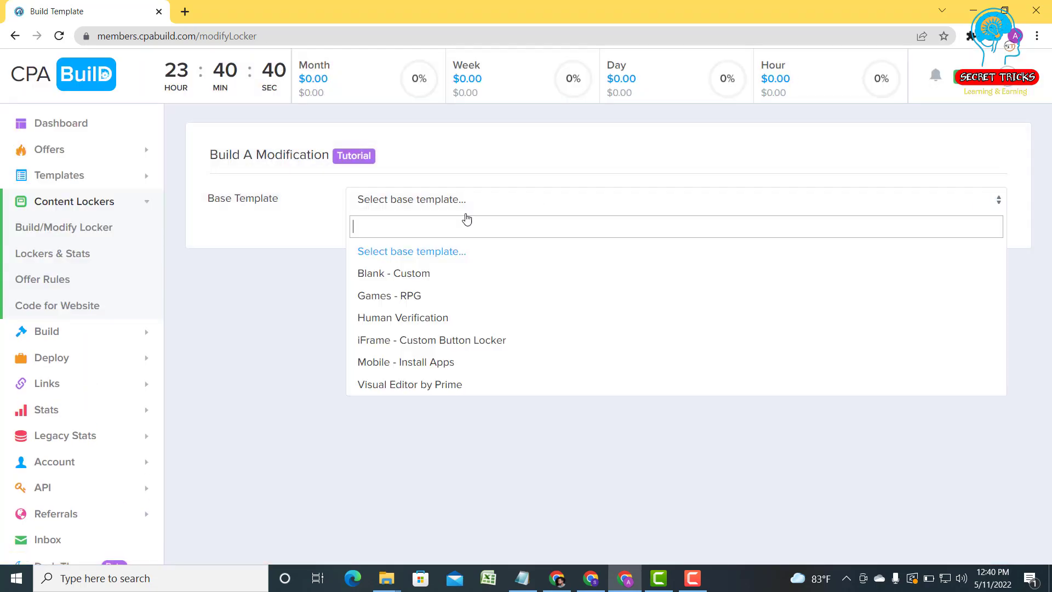
click(397, 305)
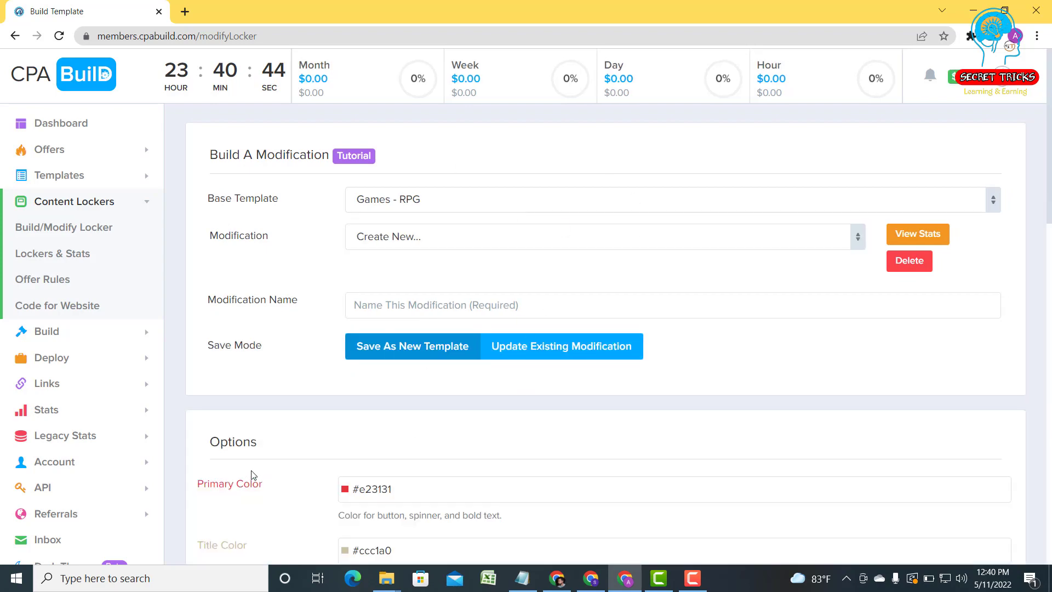
scroll(418, 438, down, 15)
scroll(422, 422, up, 15)
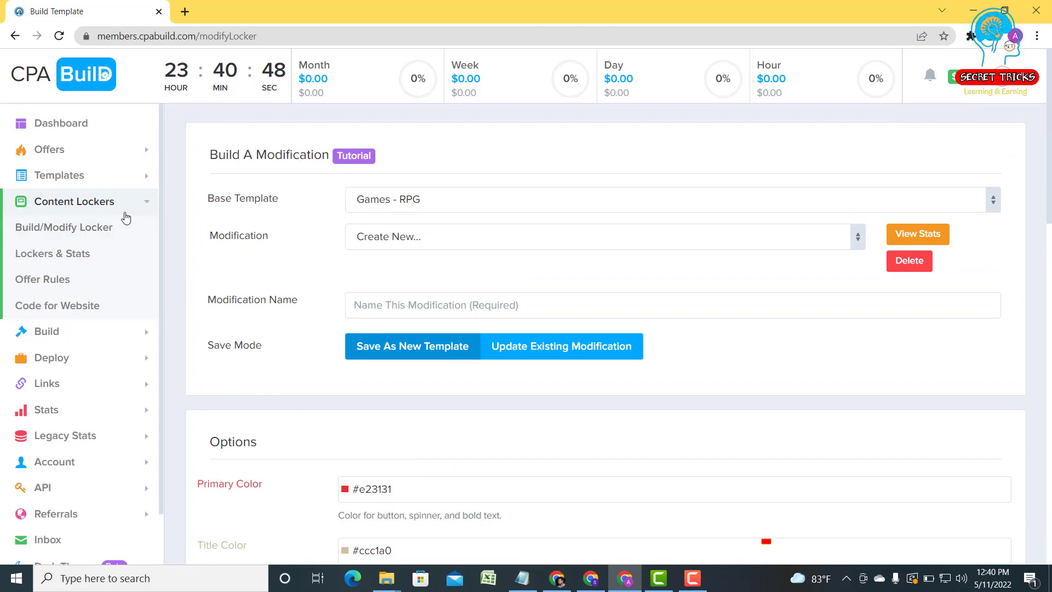
Open the dashboard and look over its announcements, network chat and network leads
scroll(55, 444, down, 3)
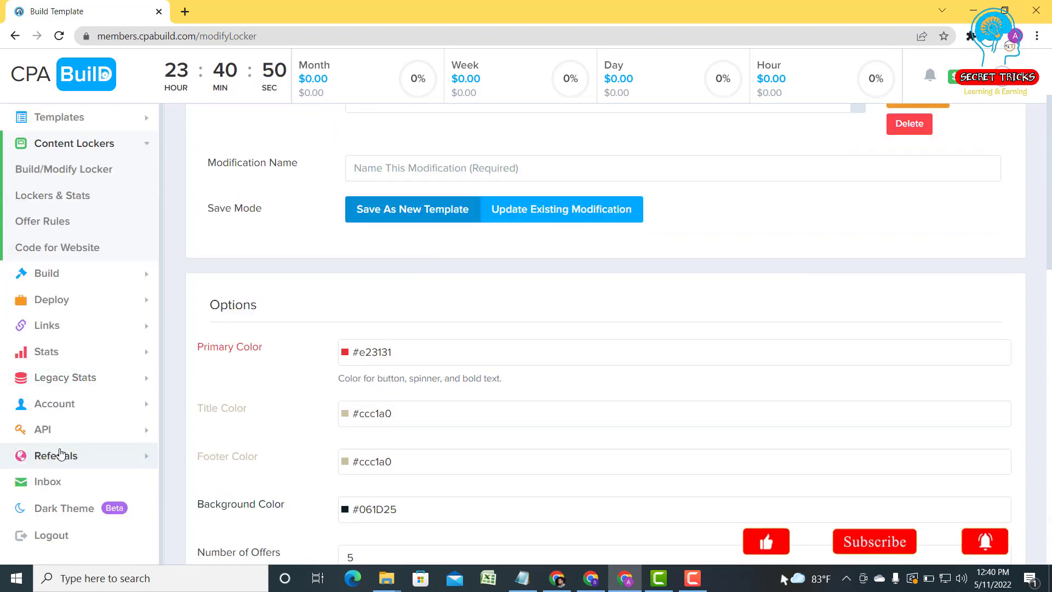
scroll(57, 450, down, 5)
scroll(60, 455, up, 7)
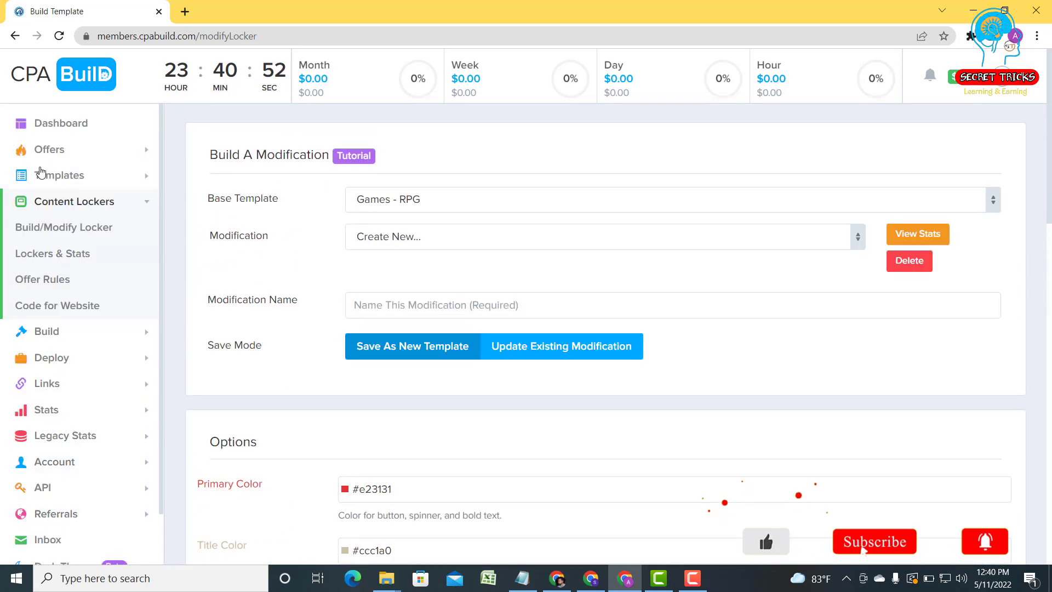
click(65, 125)
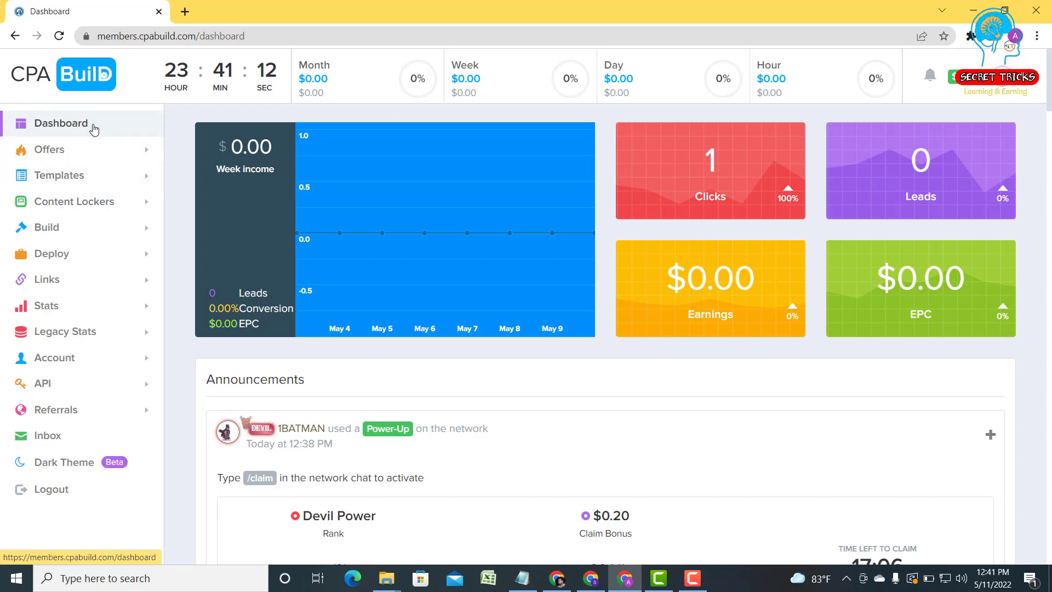
scroll(243, 184, down, 3)
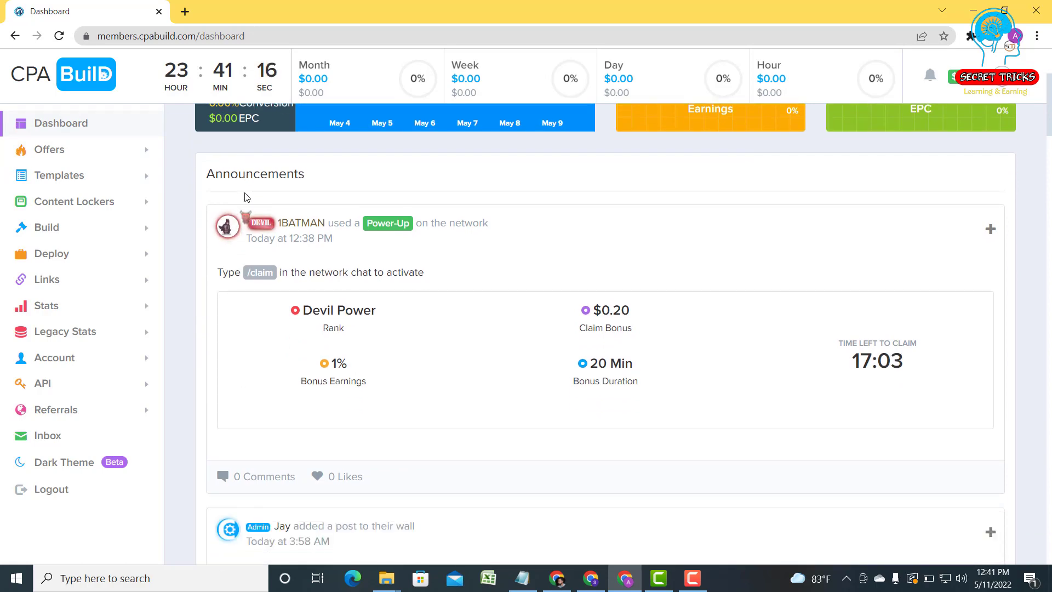
scroll(225, 230, up, 2)
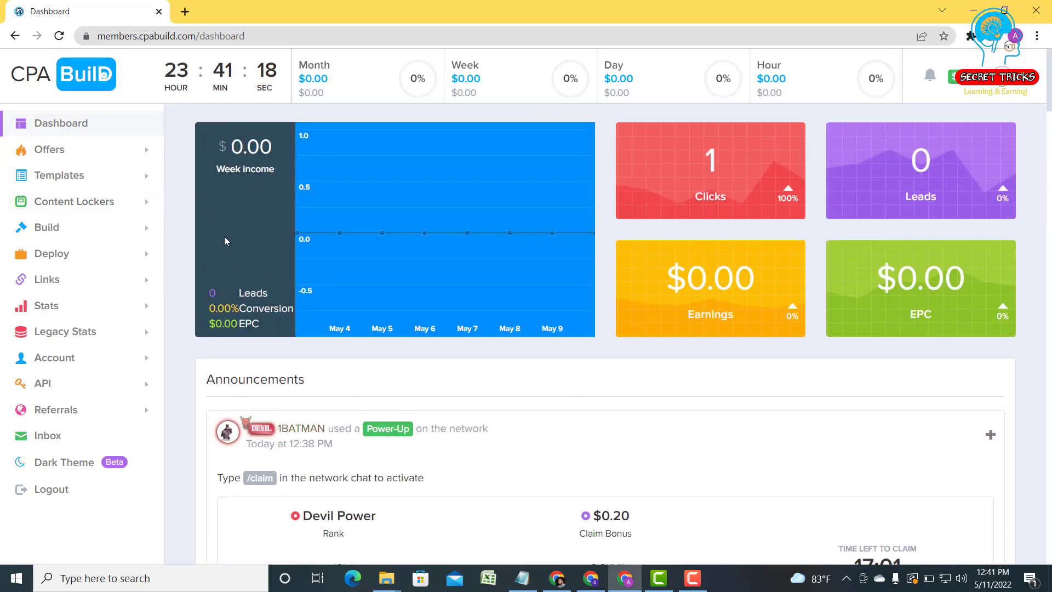
scroll(226, 239, down, 1)
scroll(225, 239, down, 3)
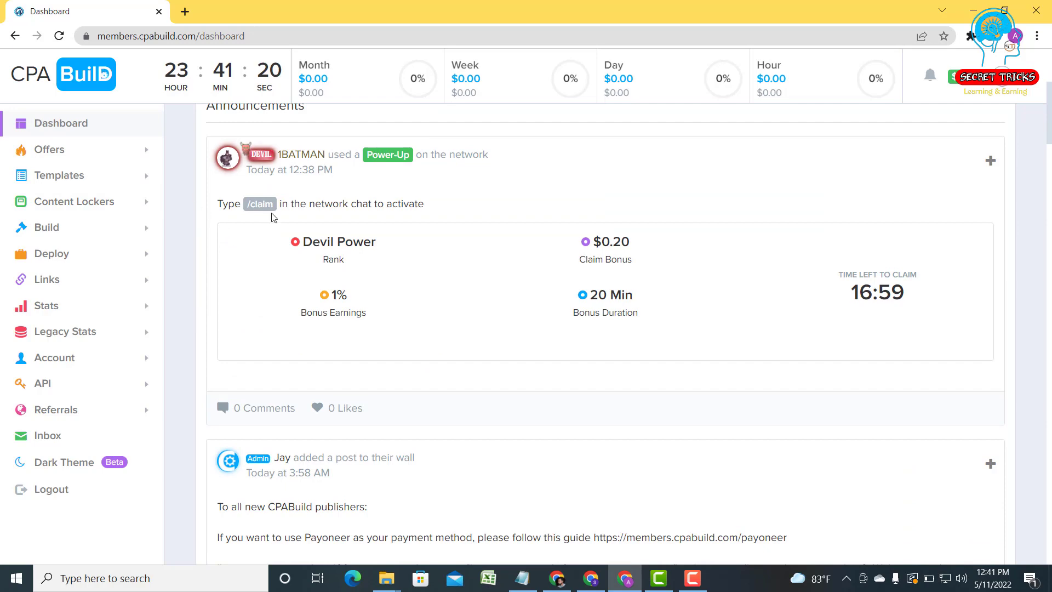
scroll(347, 310, down, 3)
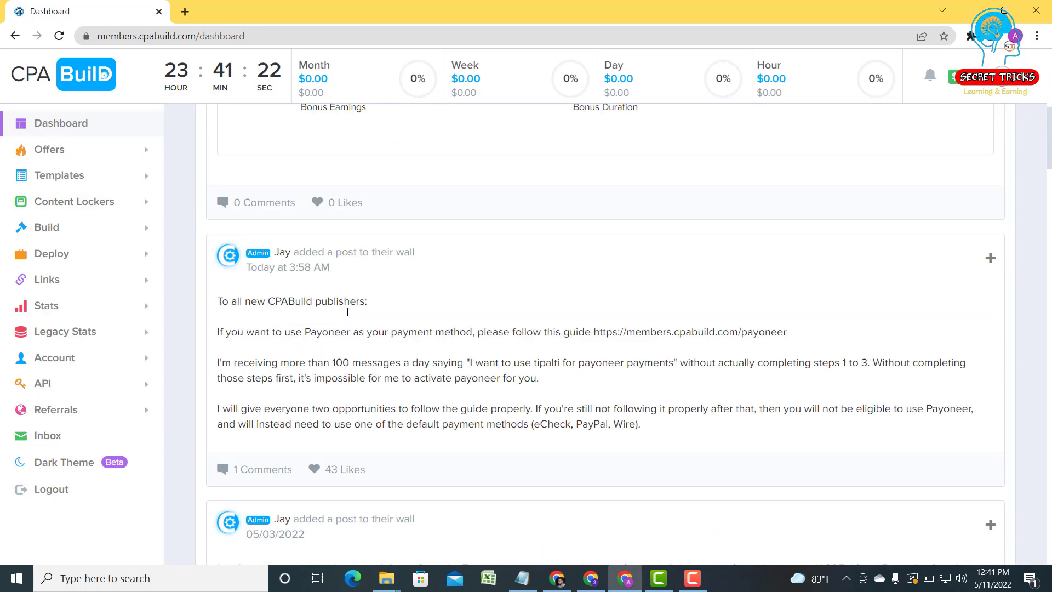
scroll(348, 312, down, 3)
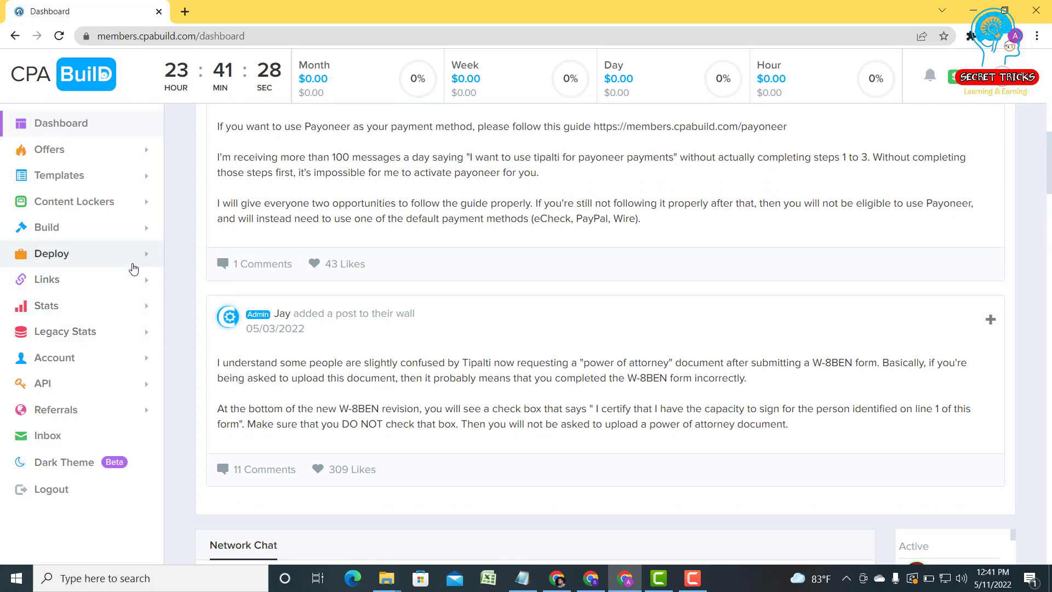
scroll(107, 288, down, 3)
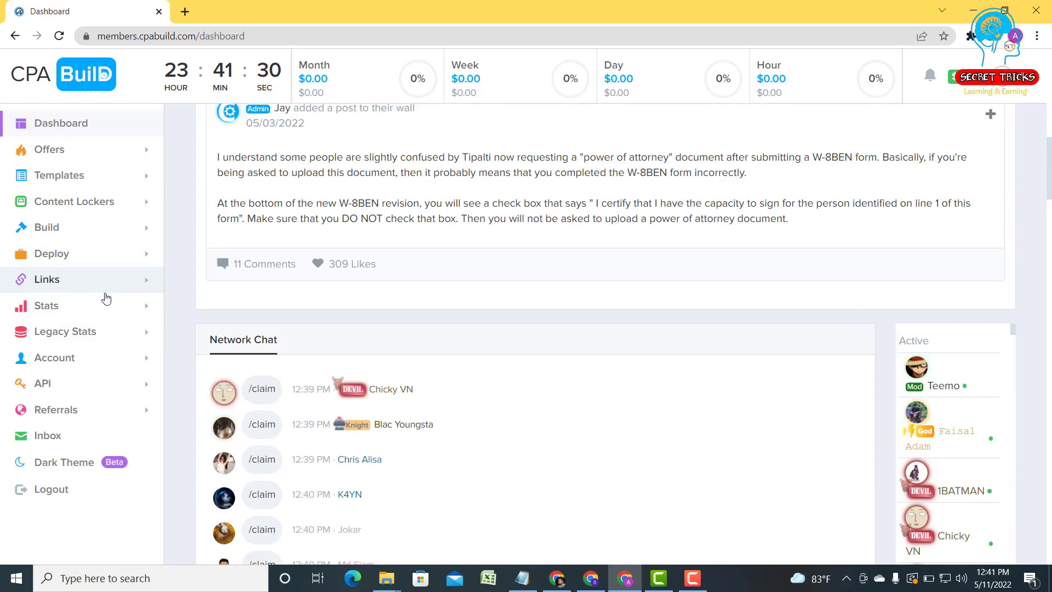
scroll(124, 394, down, 6)
scroll(254, 342, down, 5)
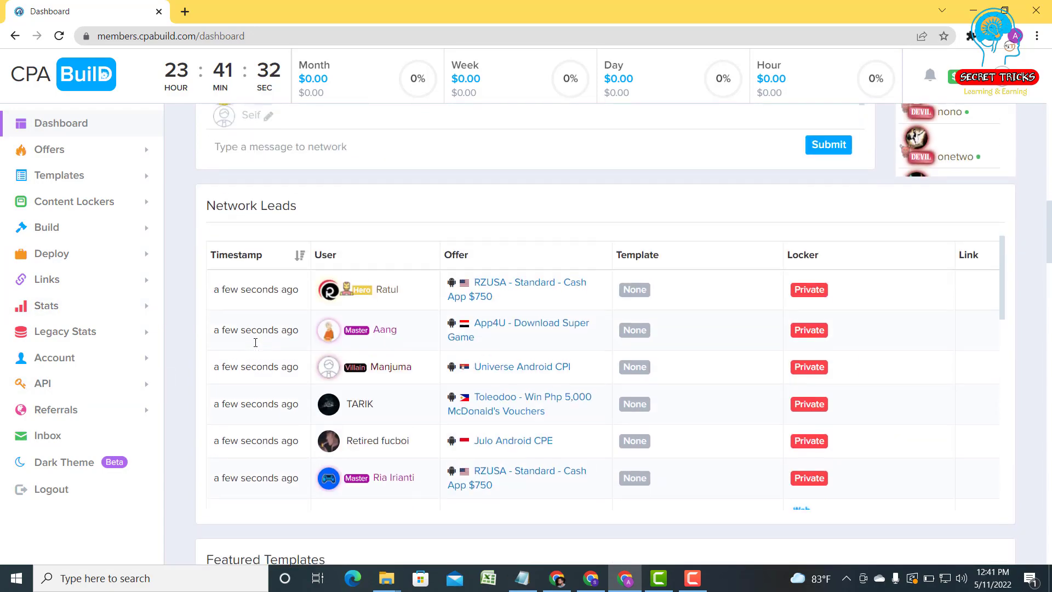
scroll(256, 339, up, 15)
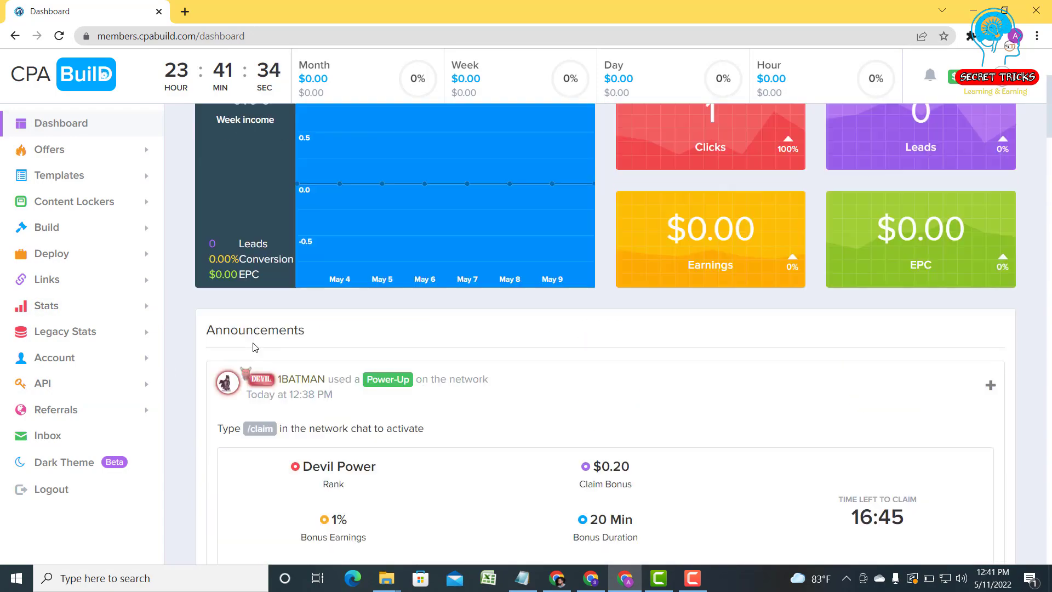